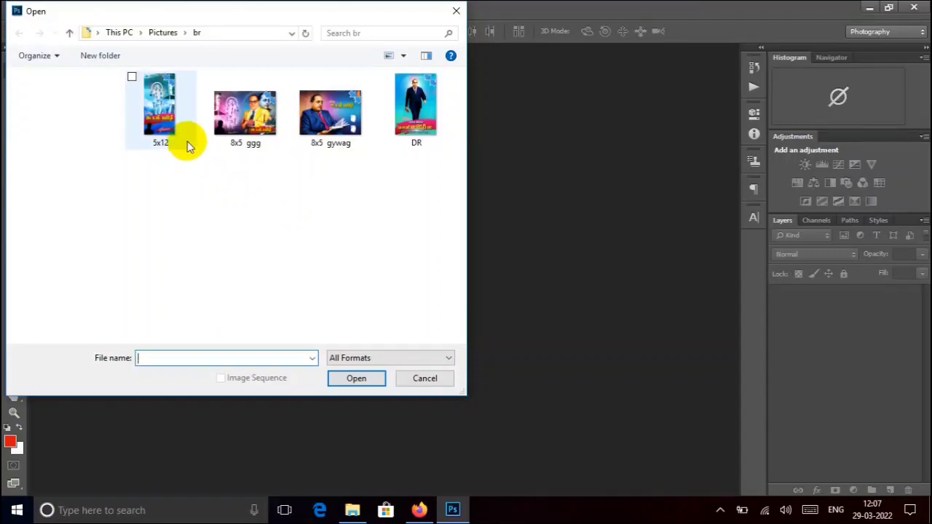
- Open the 5x12 banner file from the br folder and dock its floating window as a document tab
double_click(162, 124)
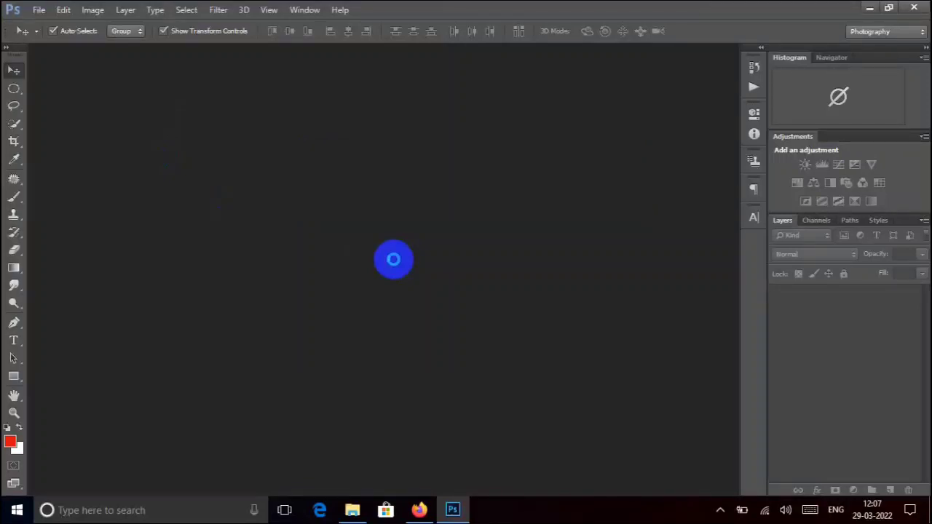
key(Return)
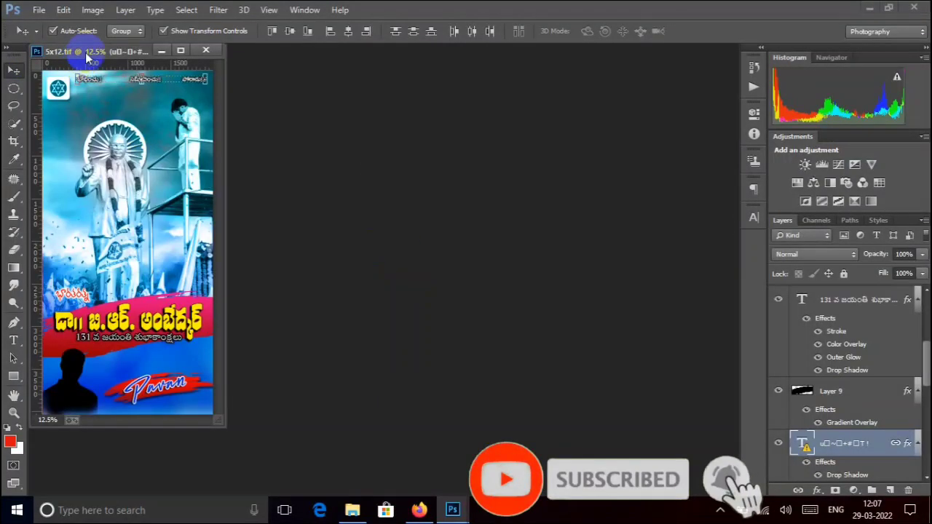
drag(83, 53, 354, 90)
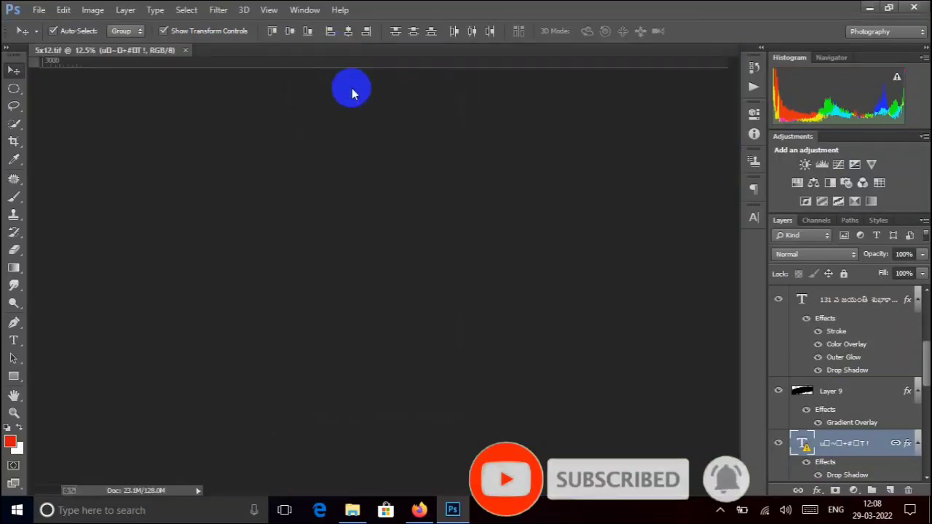
- Lower the system speaker volume to 0
click(785, 511)
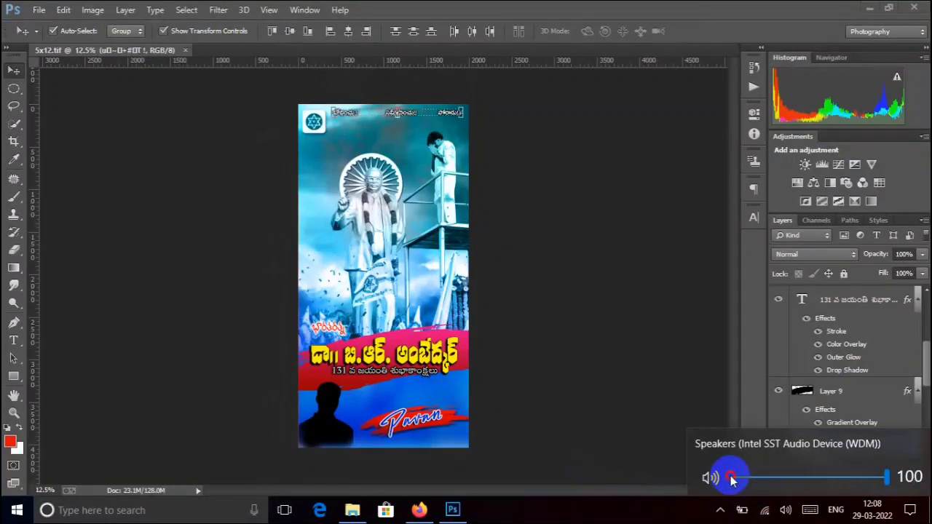
drag(736, 481, 721, 484)
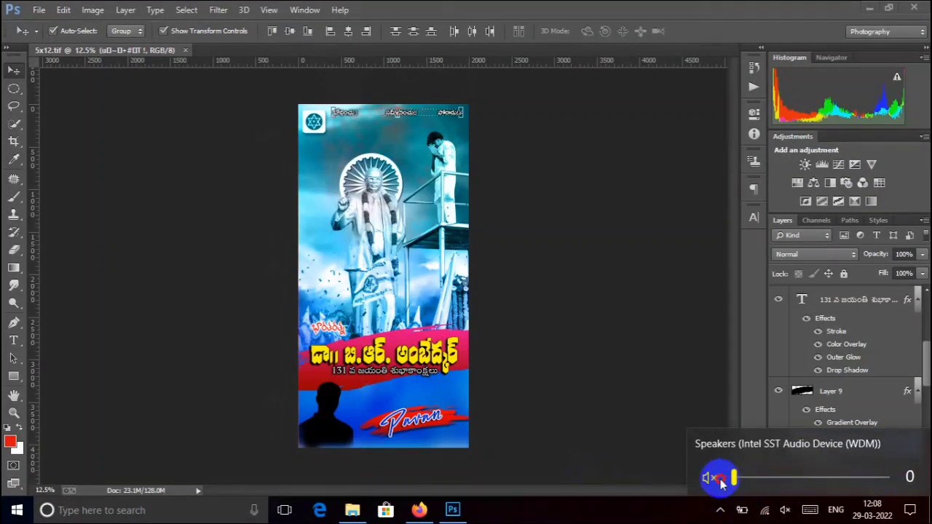
click(604, 435)
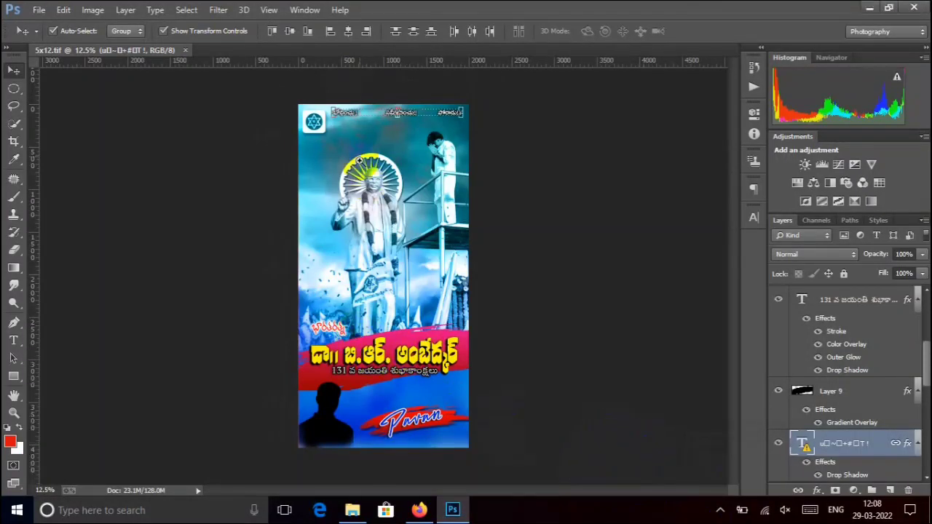
- Examine the statue, the praying figure and the flag on the banner up close
click(363, 142)
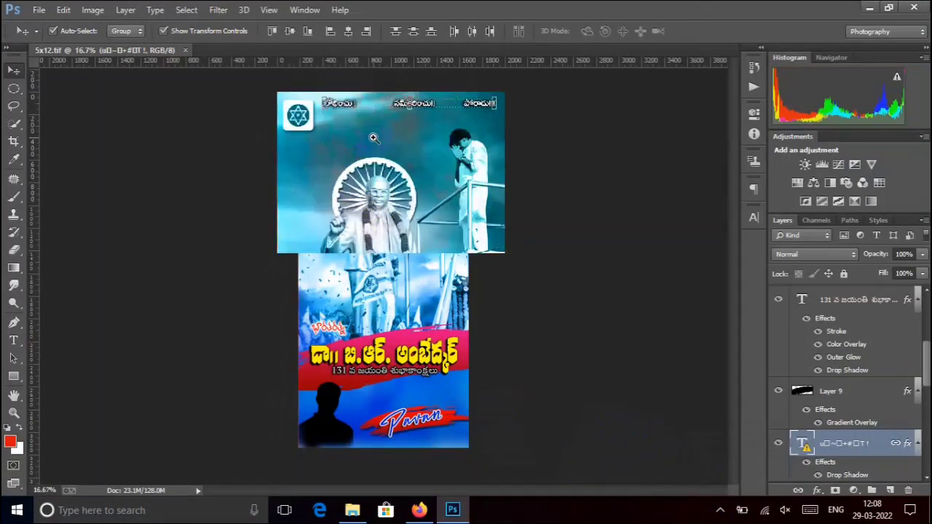
click(374, 138)
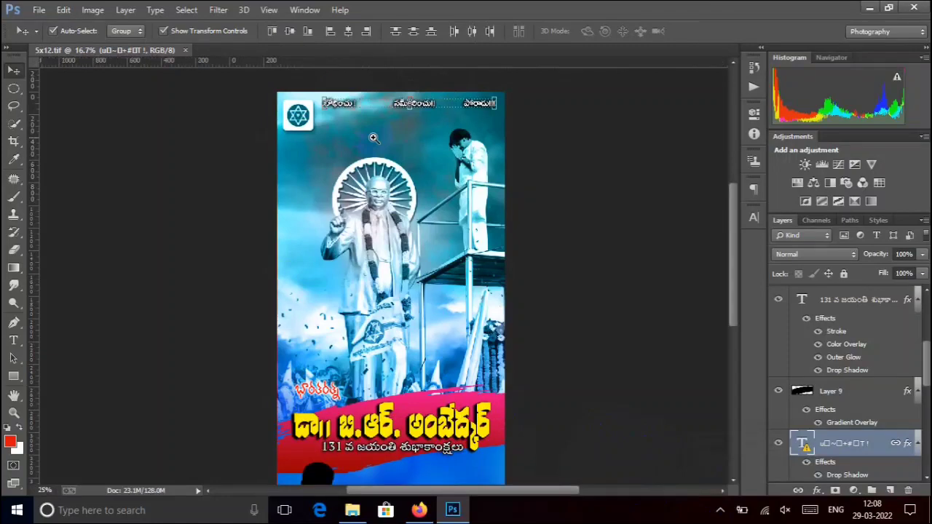
click(374, 139)
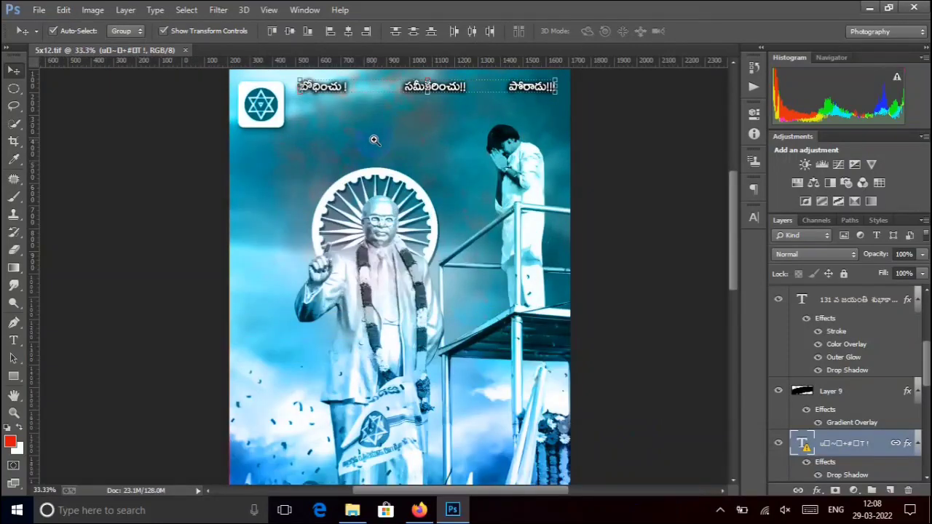
click(375, 140)
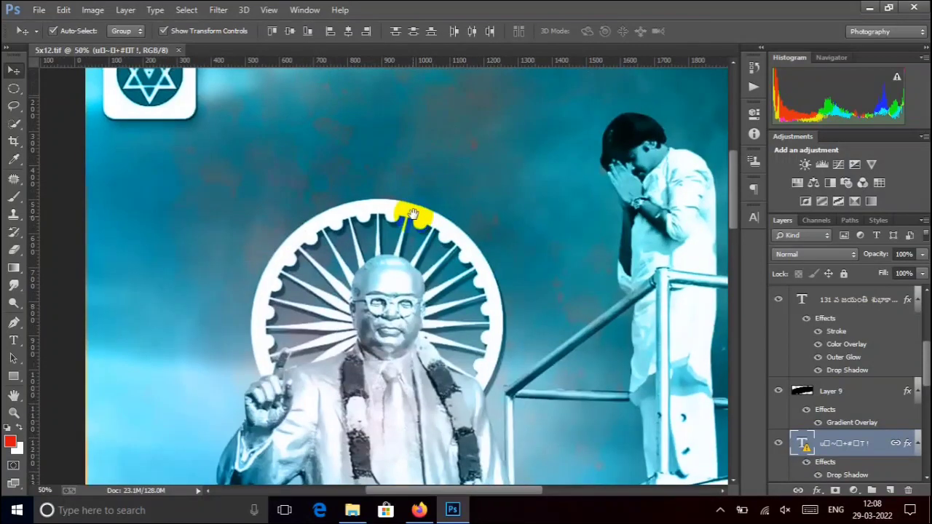
drag(413, 214, 390, 147)
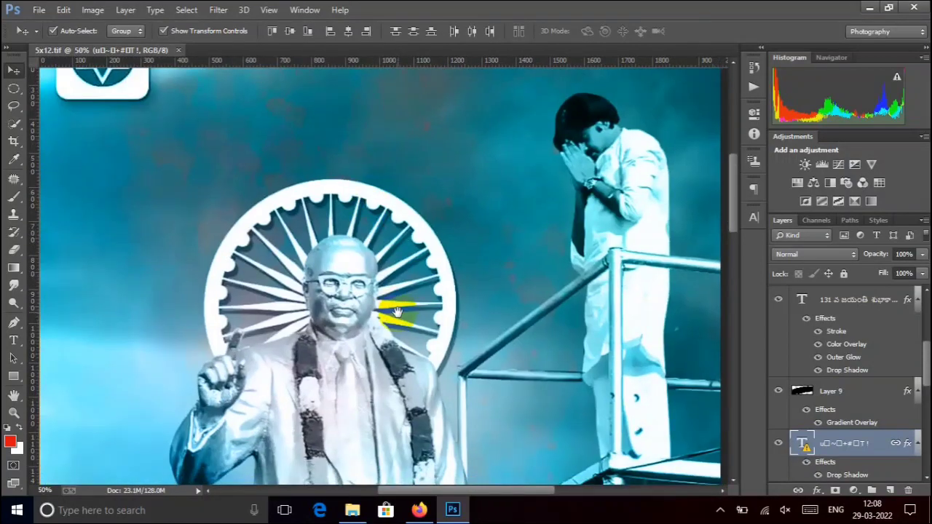
mouse_move(397, 313)
mouse_down()
mouse_move(389, 179)
mouse_move(383, 218)
mouse_move(393, 173)
mouse_up()
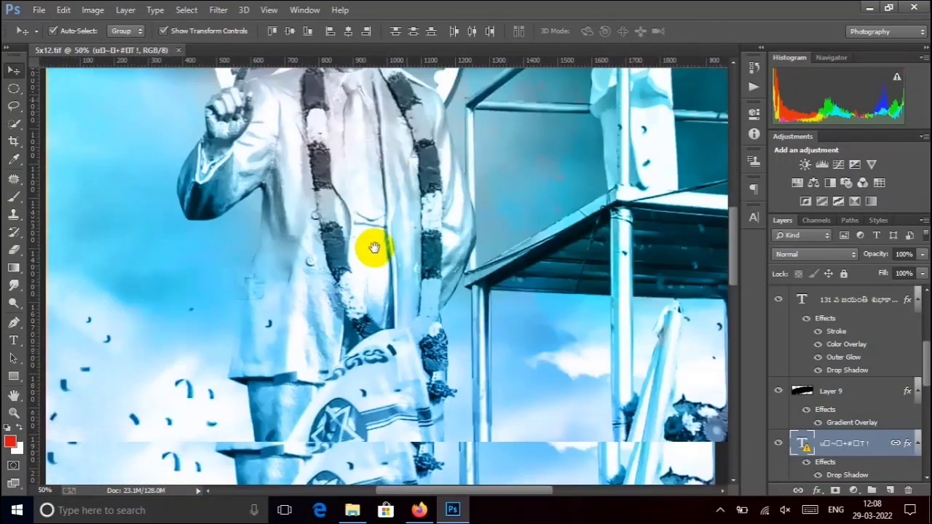
drag(374, 247, 403, 303)
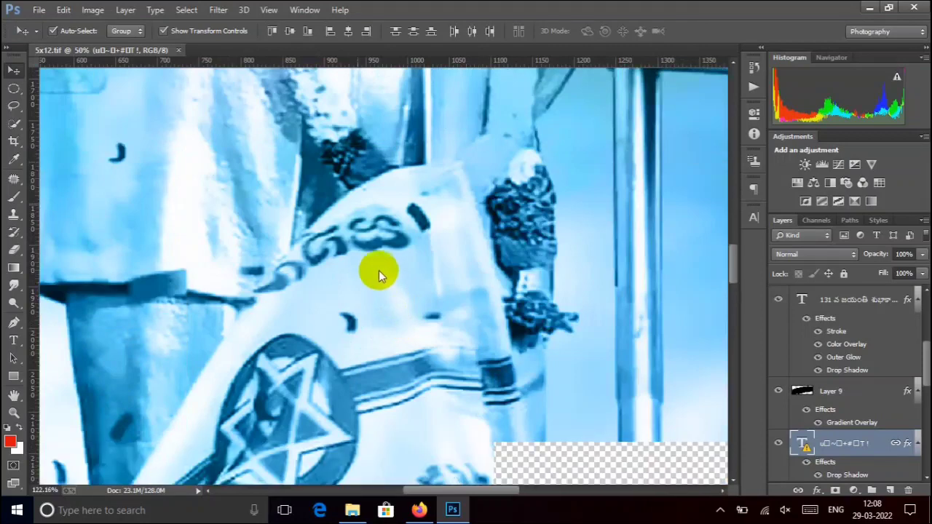
right_click(379, 275)
right_click(370, 245)
click(411, 335)
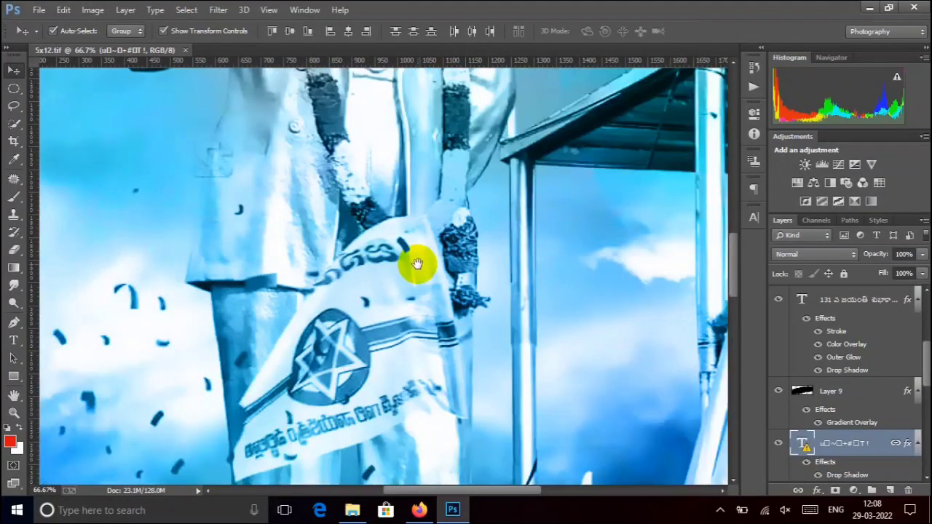
- Examine the crowd, the title lettering and the slogans up close, ending with the whole banner fitted on screen
drag(450, 316, 431, 158)
drag(415, 316, 430, 198)
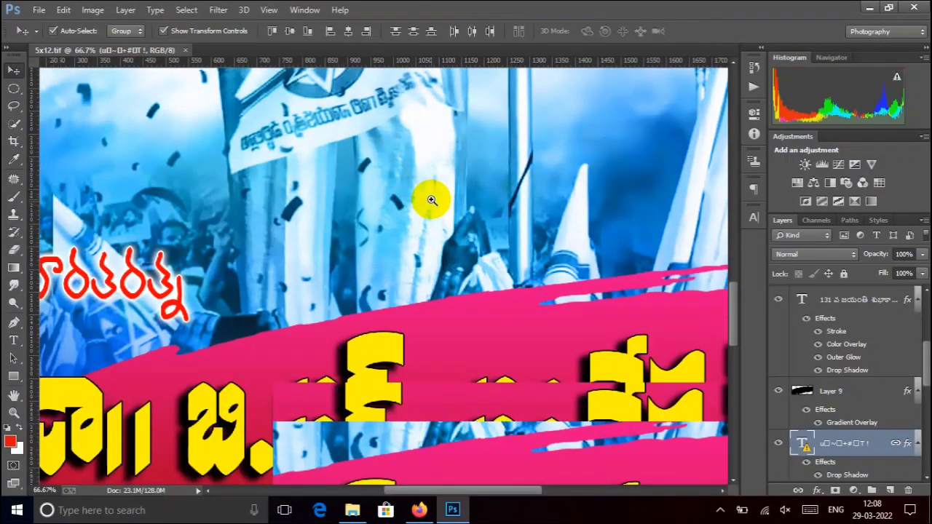
click(432, 200)
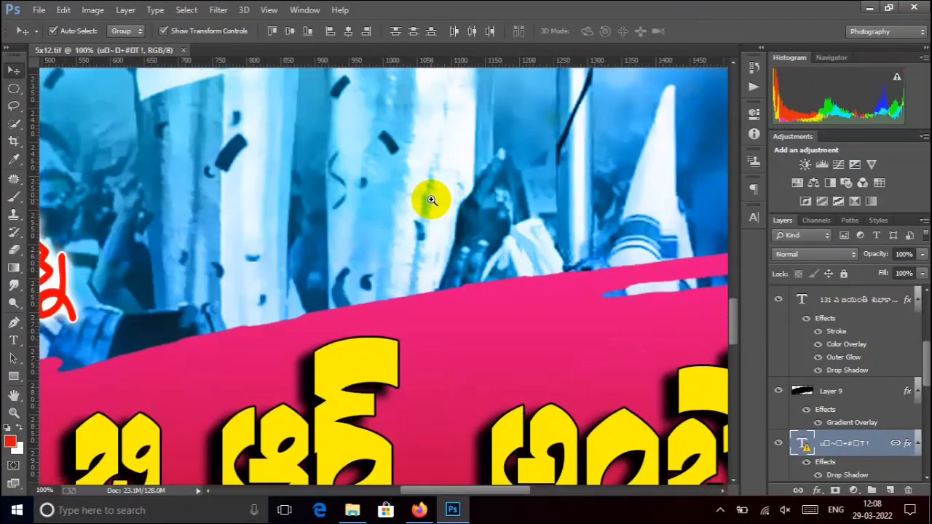
alt+click(432, 199)
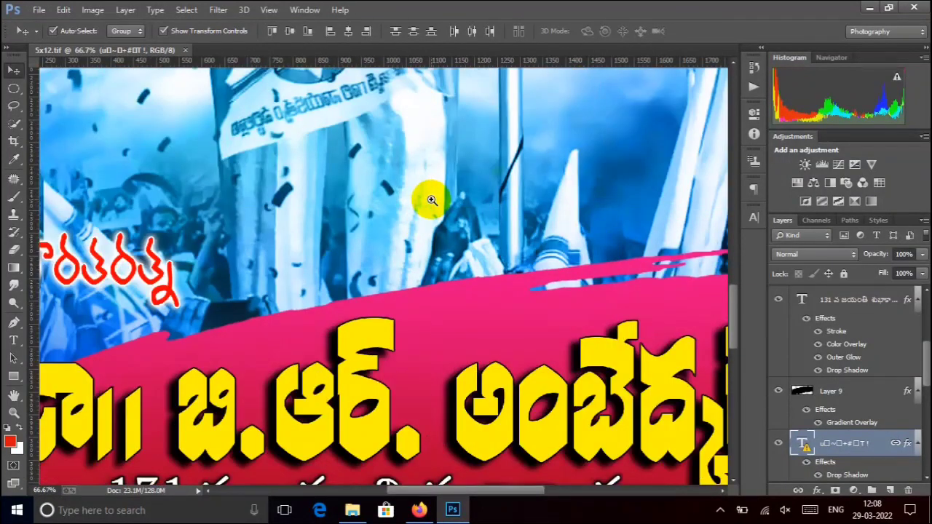
alt+click(432, 200)
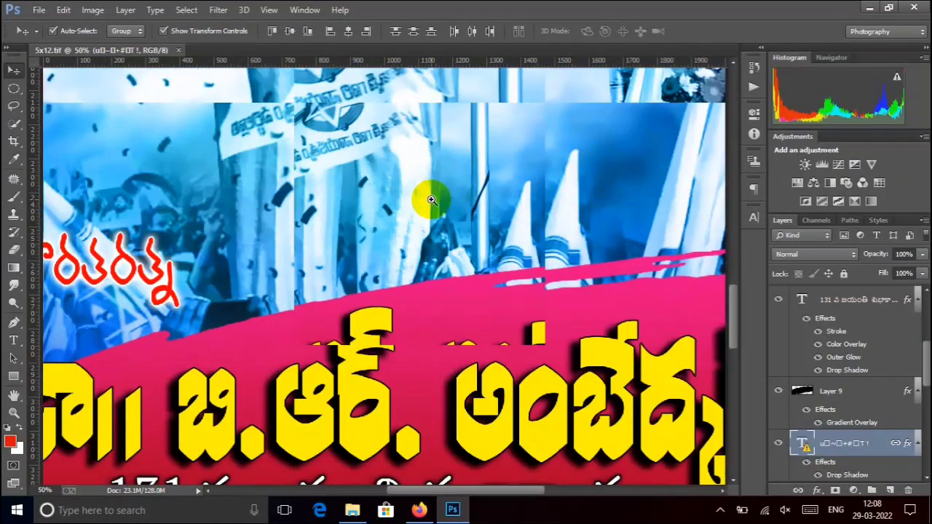
alt+click(430, 198)
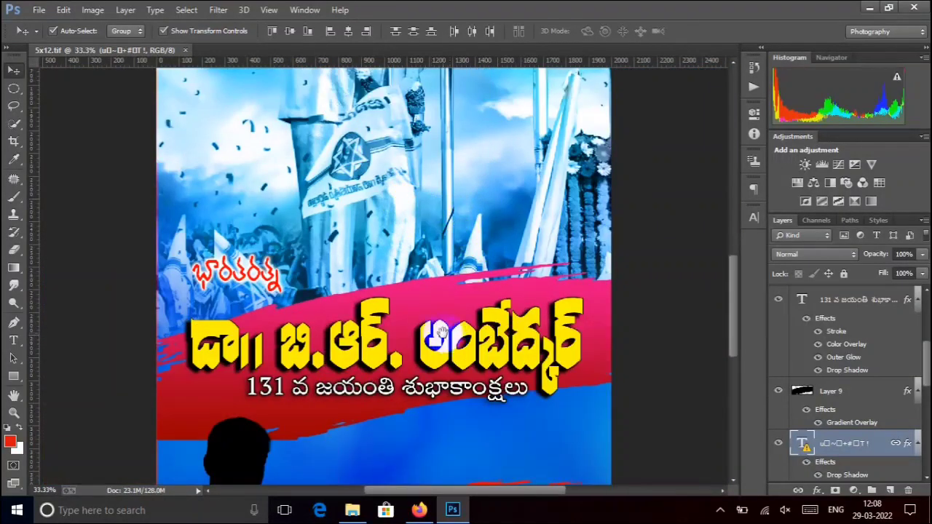
mouse_move(440, 332)
mouse_down()
mouse_move(447, 202)
mouse_move(450, 326)
mouse_up()
drag(439, 250, 437, 410)
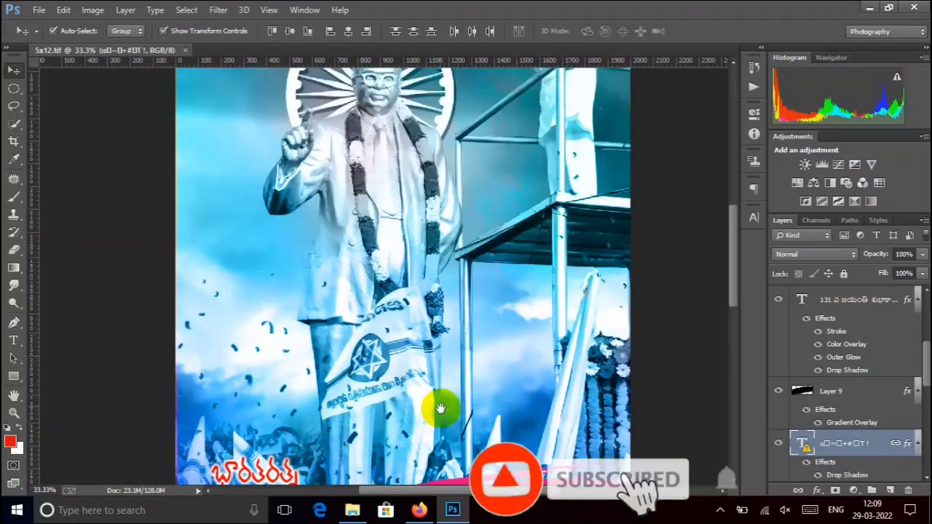
drag(416, 187, 416, 385)
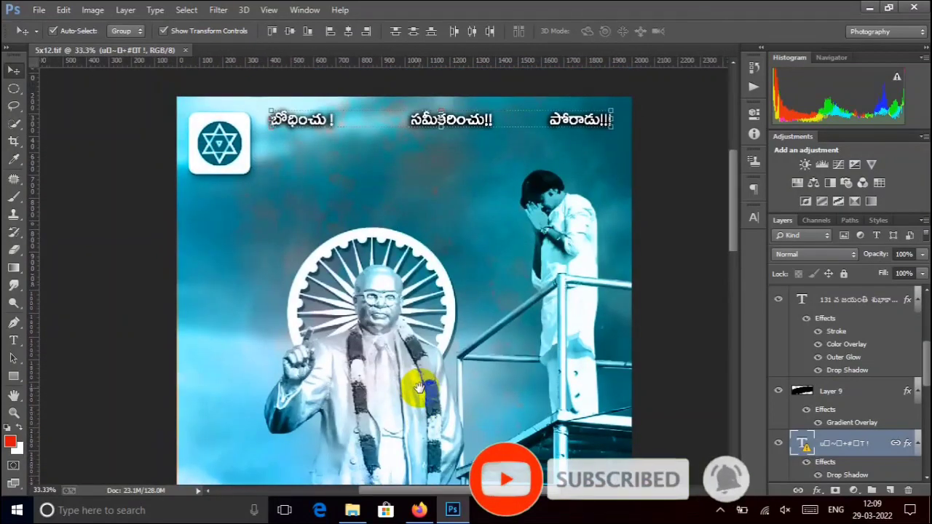
right_click(393, 249)
click(406, 245)
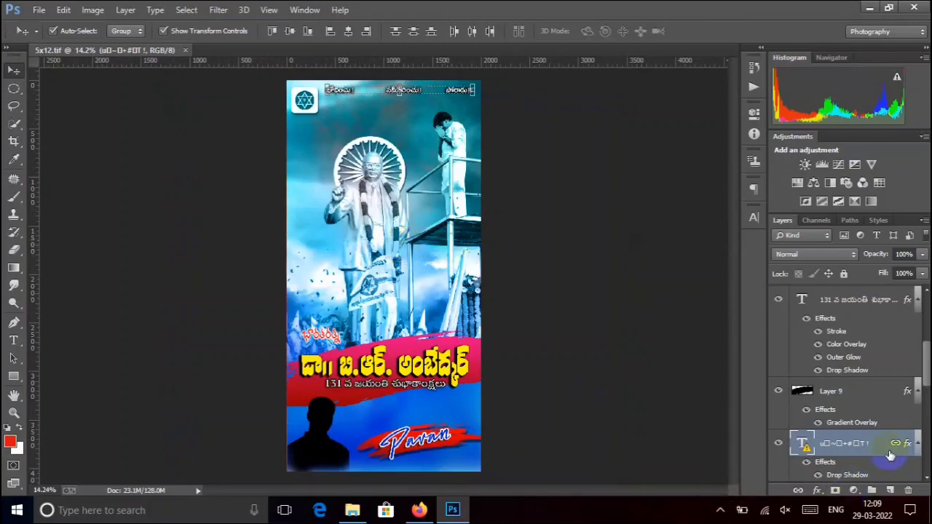
- Hide Layer 13 with the silhouette, the yellow title, the red text above it and the white 131 greeting text
scroll(849, 407, up, 5)
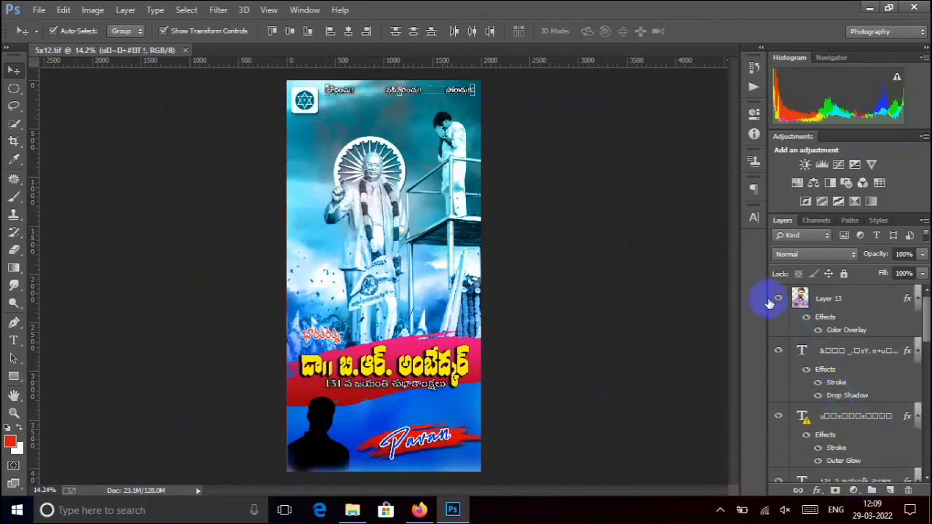
click(780, 299)
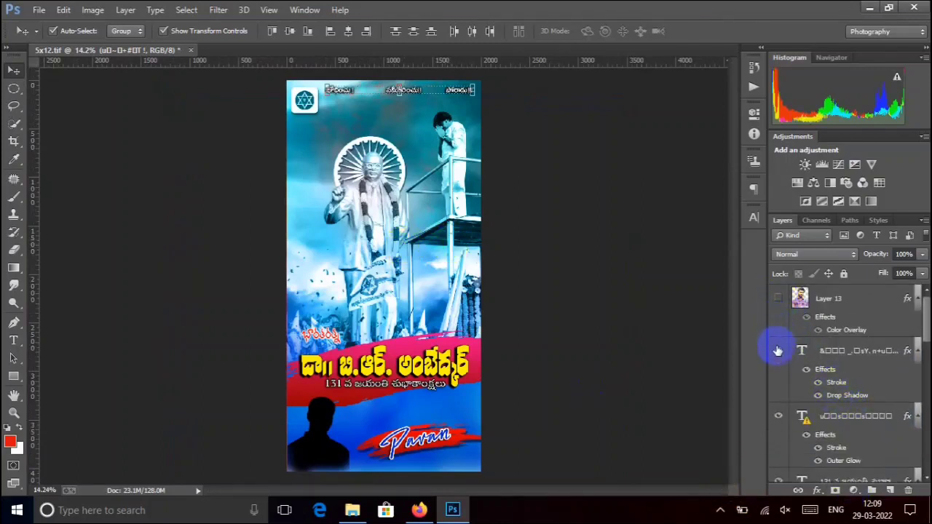
click(778, 352)
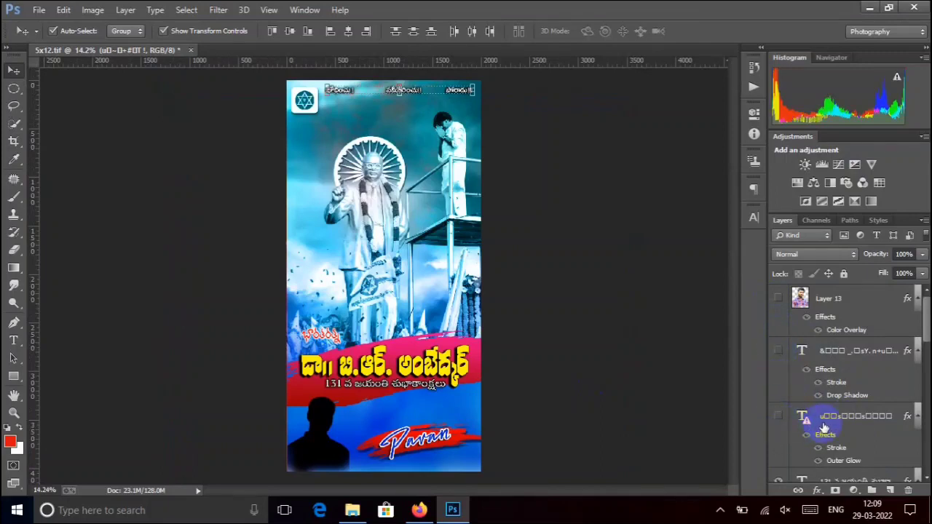
scroll(824, 428, down, 1)
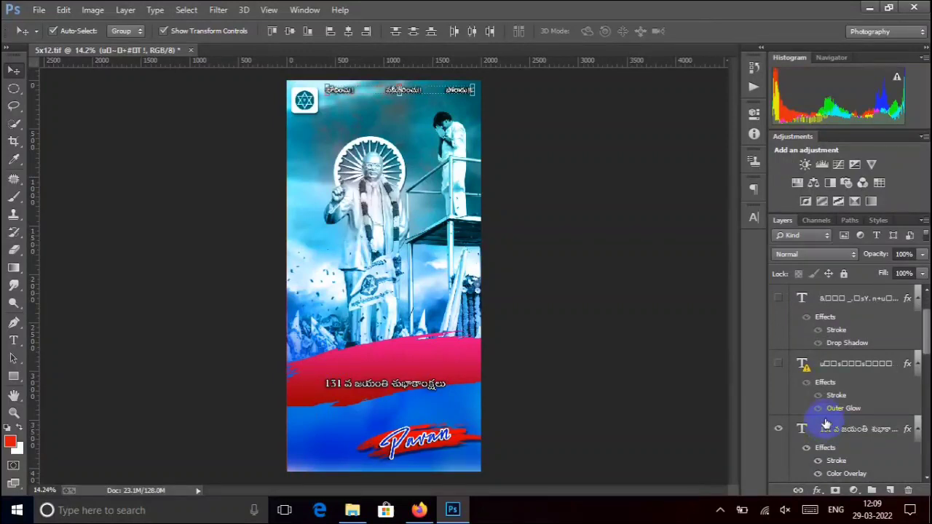
click(776, 431)
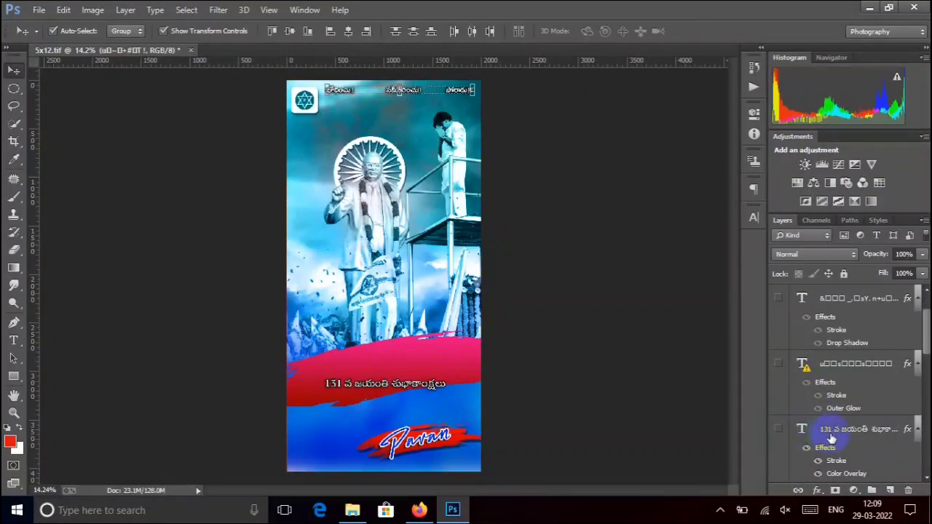
- Hide Layer 9 with the pink brush band and the three slogan text layers along the banner's upper edge
scroll(812, 446, down, 5)
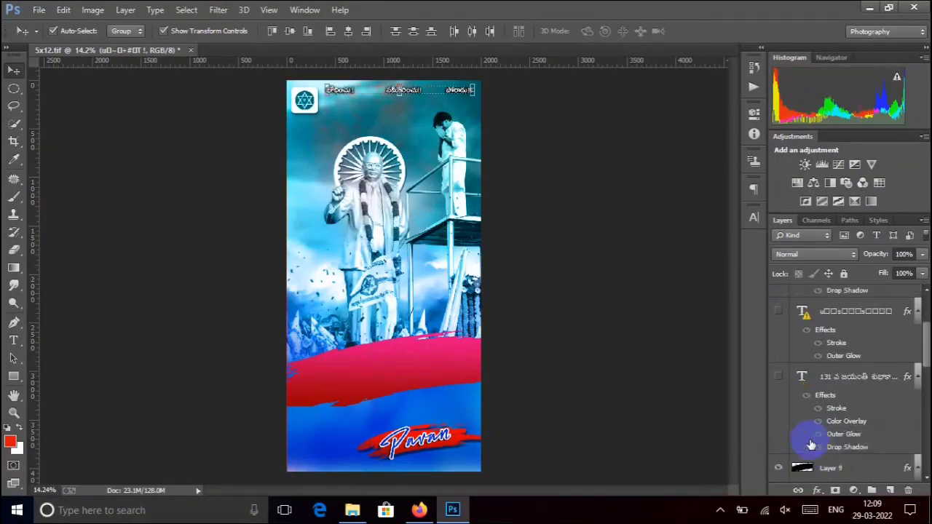
click(778, 364)
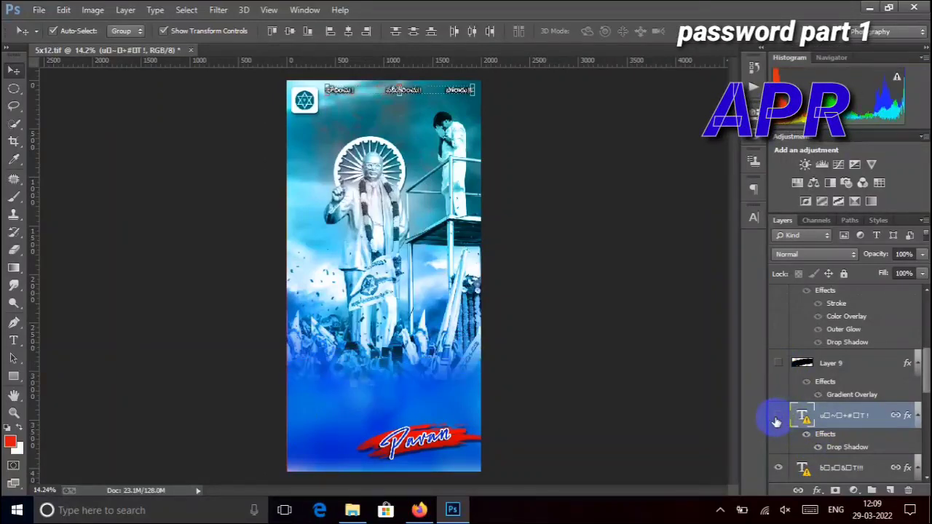
click(777, 416)
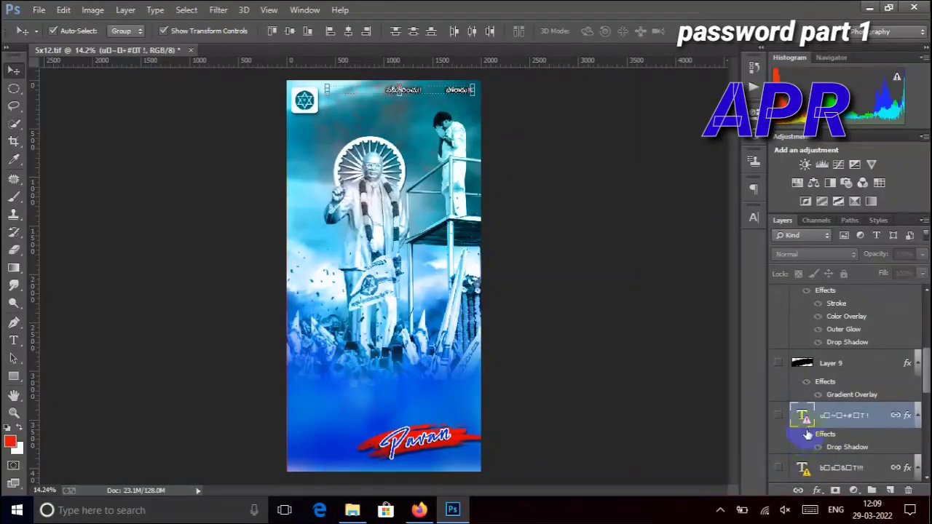
scroll(807, 435, down, 3)
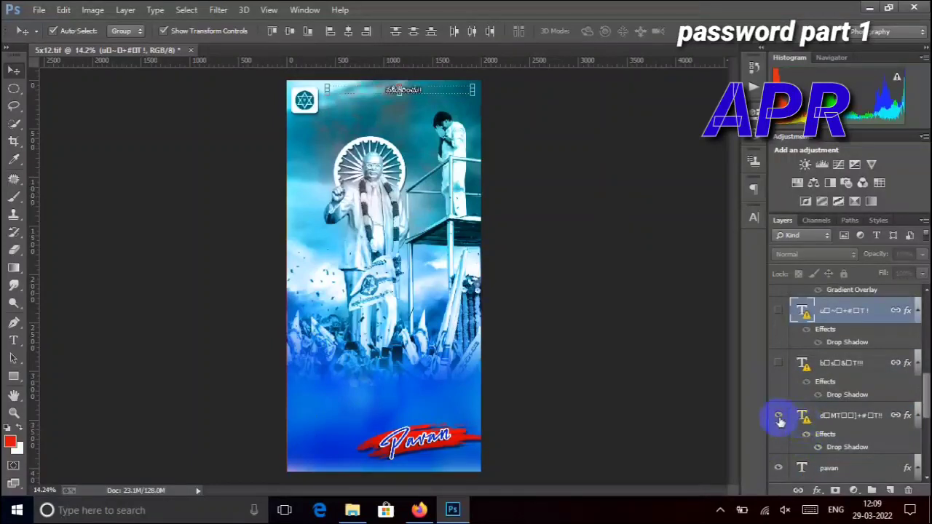
click(777, 414)
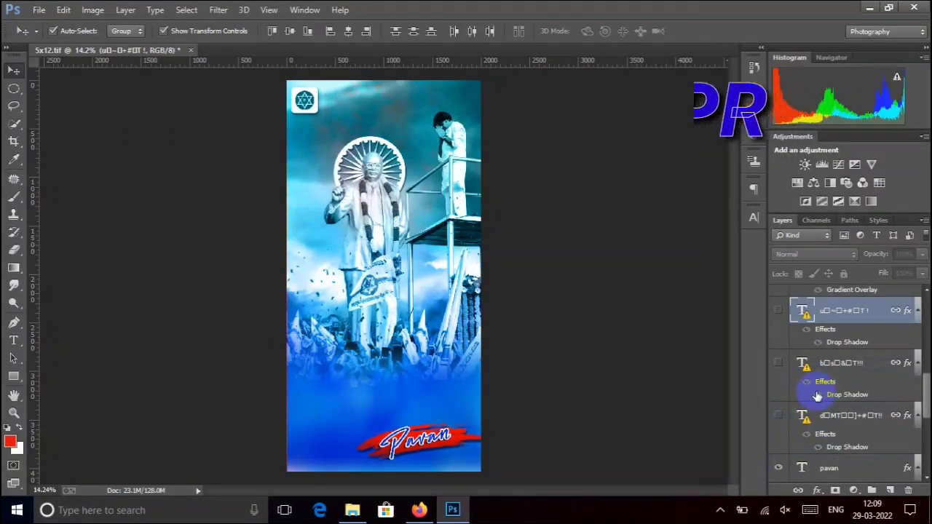
- Hide the handwritten name text, its red brush stroke on Layer 31 copy 7, and Layer 11
scroll(800, 386, down, 3)
click(780, 364)
click(783, 437)
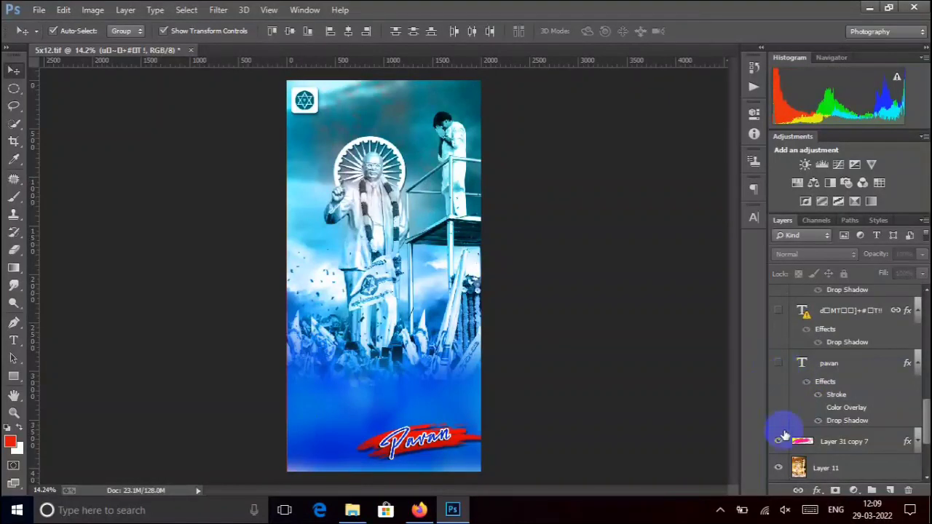
scroll(821, 445, down, 2)
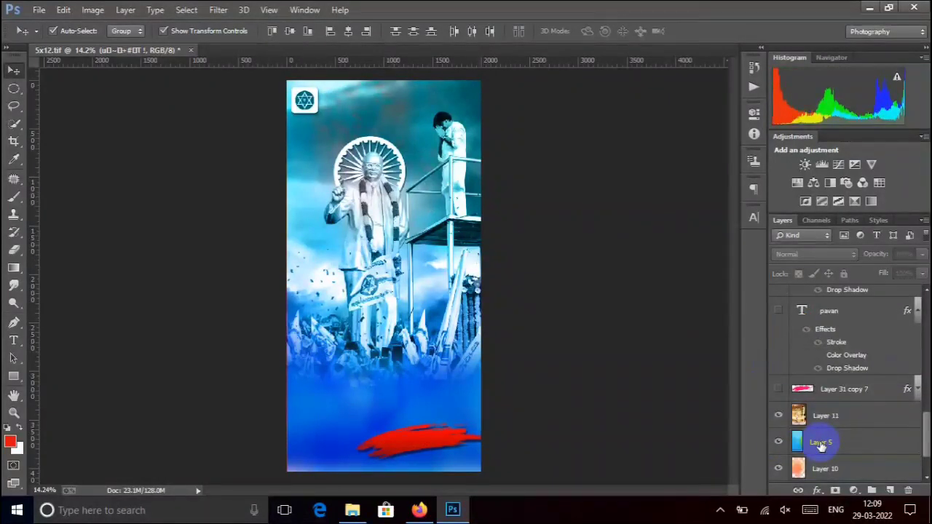
click(779, 365)
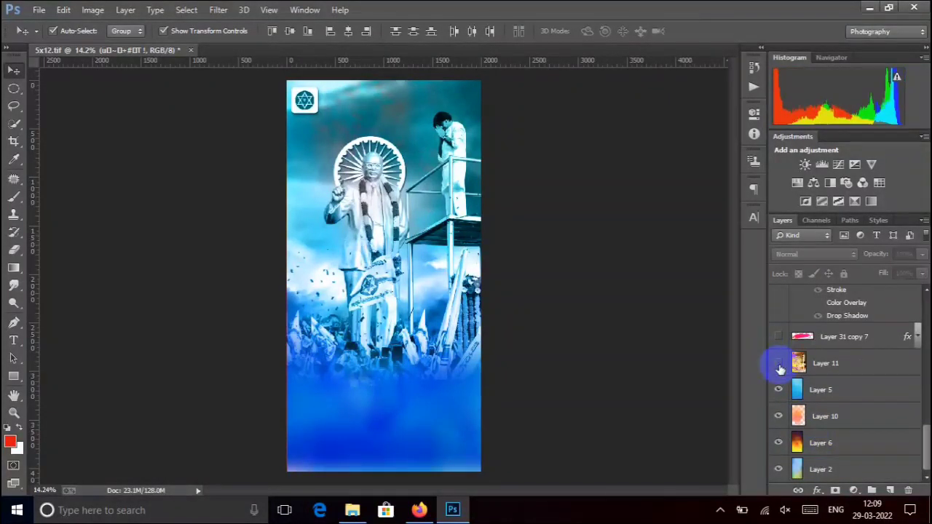
- Hide the four background layers: Layer 5, Layer 10, Layer 6 and Layer 2
click(776, 391)
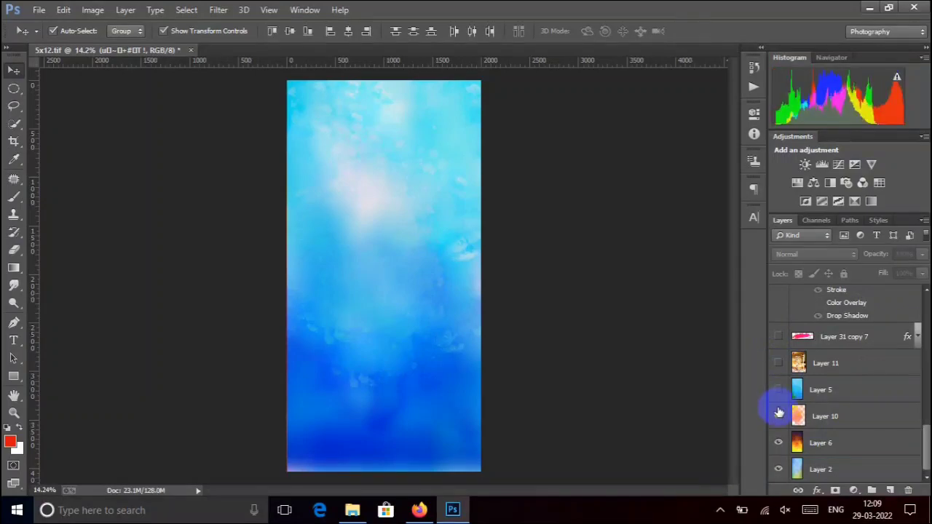
click(778, 416)
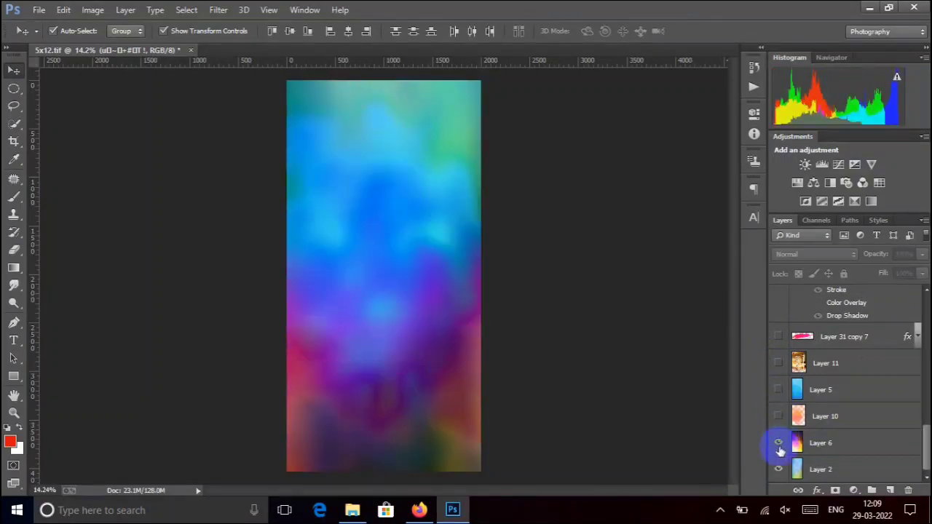
click(778, 443)
click(778, 470)
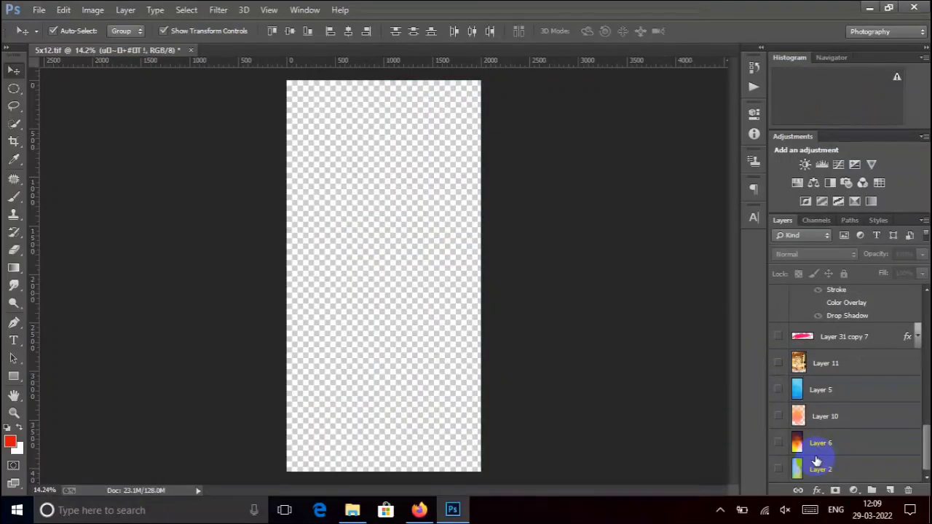
- Show Layer 2, Layer 6, Layer 10, Layer 5, Layer 11 and the red brush stroke on Layer 31 copy 7 again
click(778, 469)
click(777, 443)
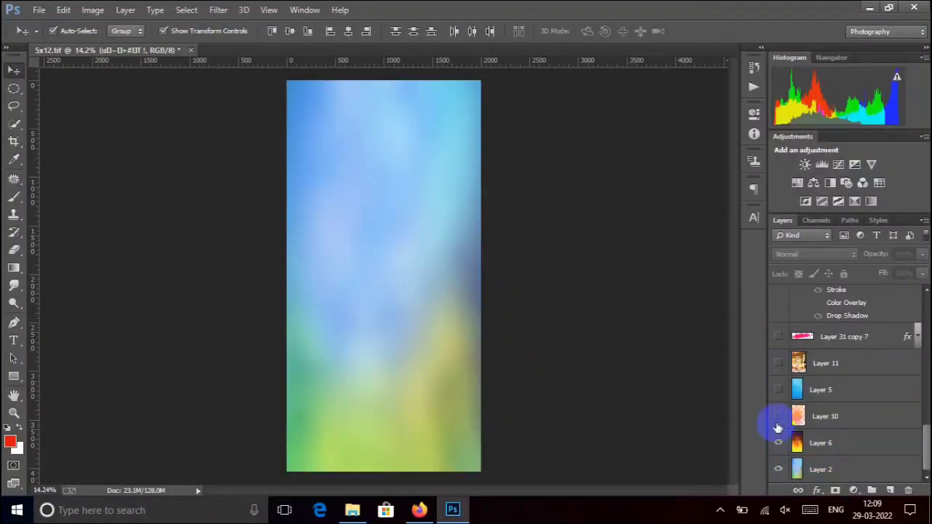
click(778, 417)
click(778, 390)
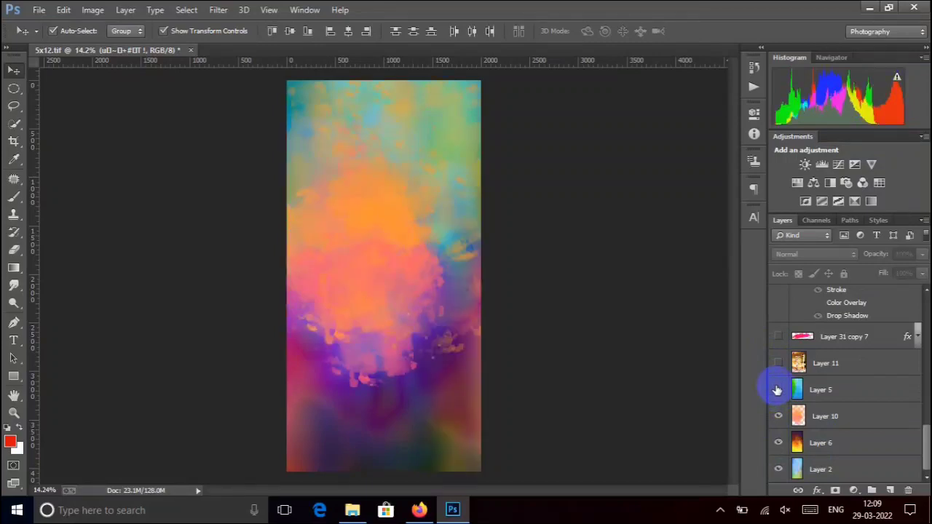
click(777, 365)
click(777, 337)
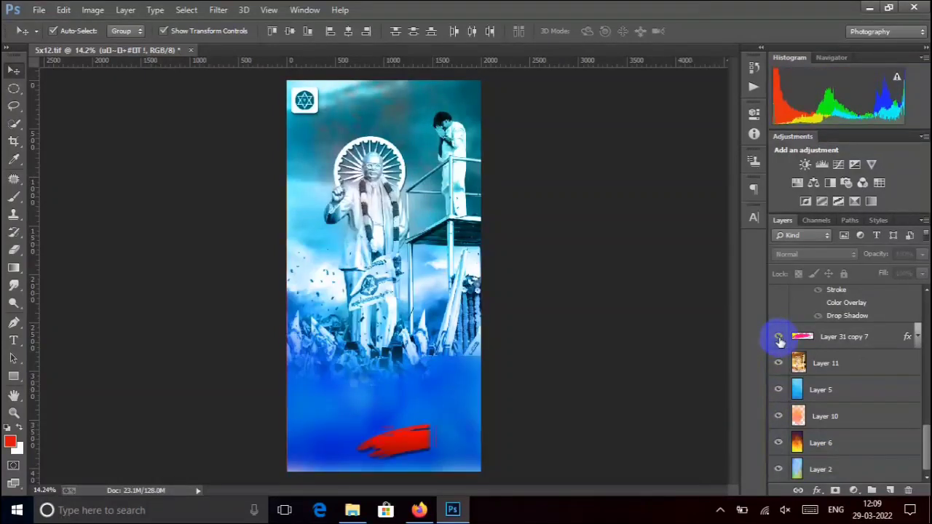
- Show the handwritten name text and the three slogan text layers along the banner's upper edge again
scroll(794, 371, up, 3)
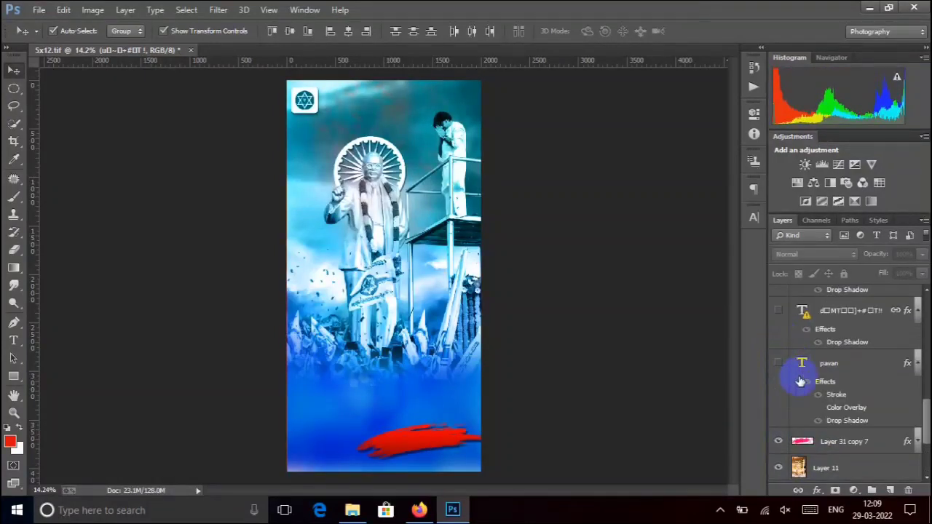
click(778, 312)
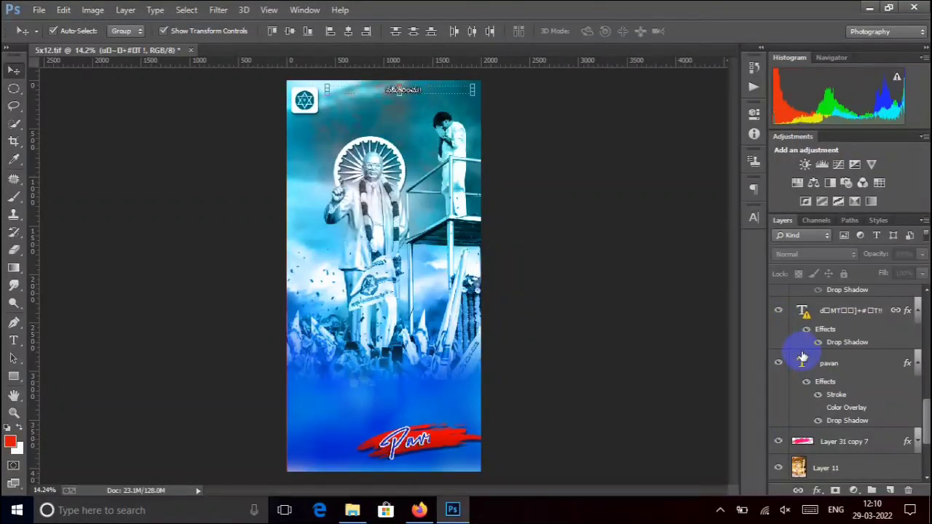
scroll(801, 356, up, 4)
scroll(780, 466, down, 2)
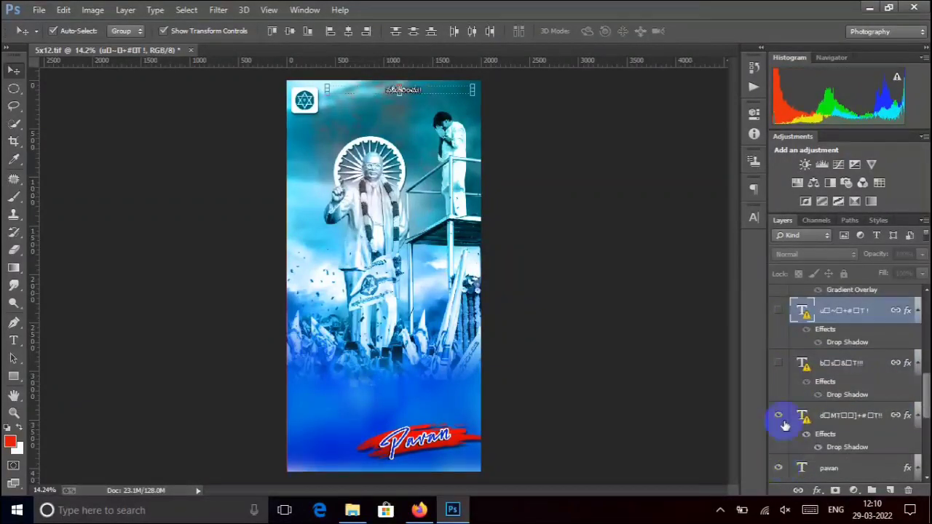
click(777, 363)
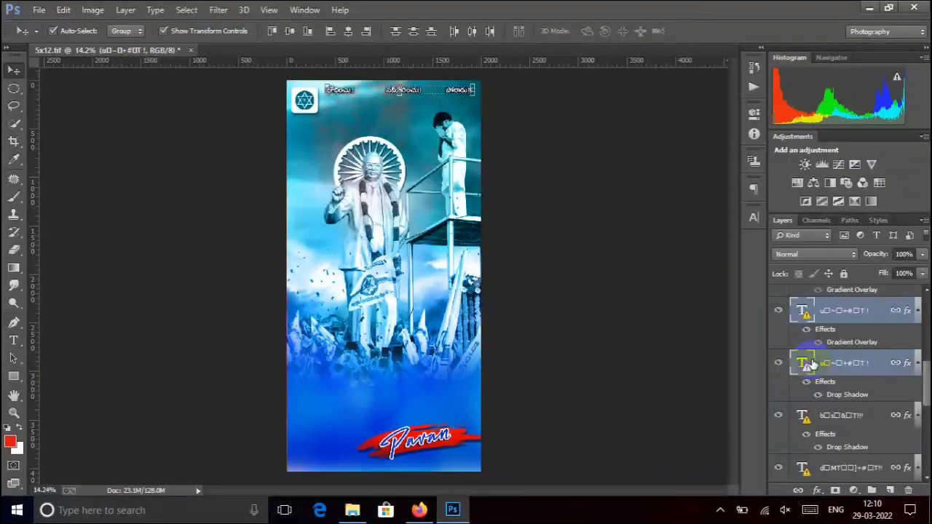
- Show Layer 9, the 131 greeting, the red text, the yellow title and Layer 13 again, with the whole banner fitted on screen
scroll(801, 364, up, 2)
click(778, 365)
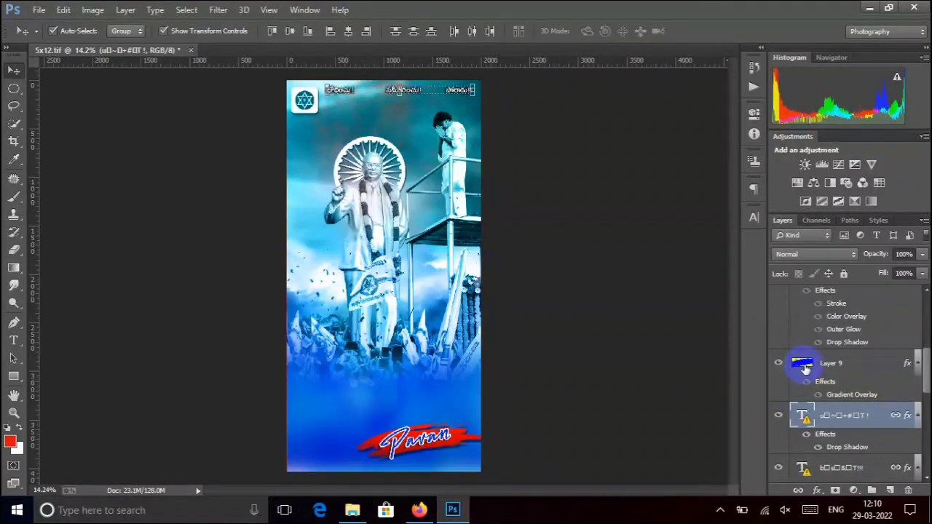
scroll(806, 369, up, 2)
scroll(779, 332, up, 2)
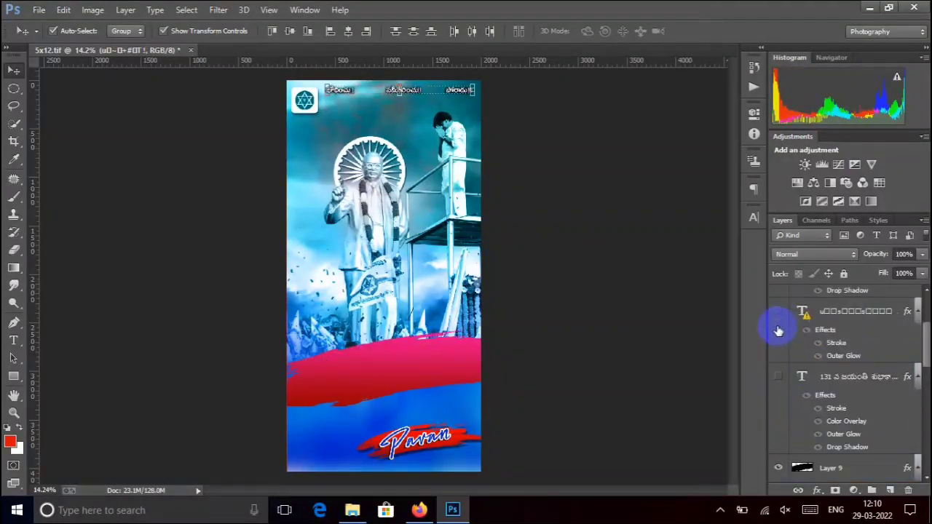
click(778, 313)
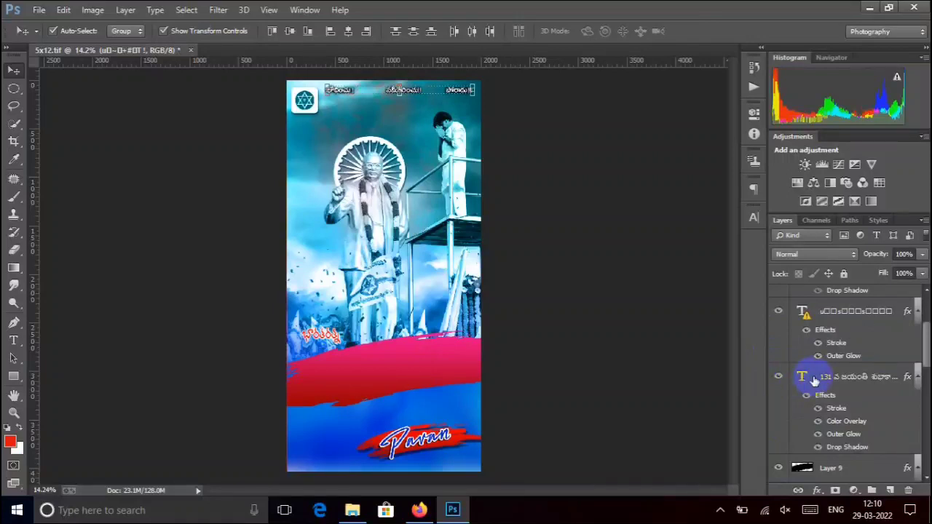
scroll(814, 381, up, 3)
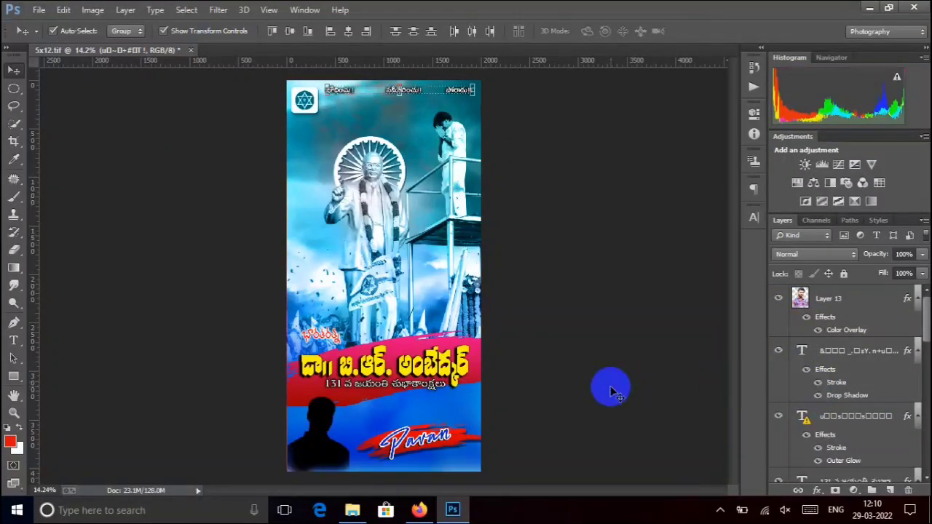
right_click(357, 305)
click(380, 311)
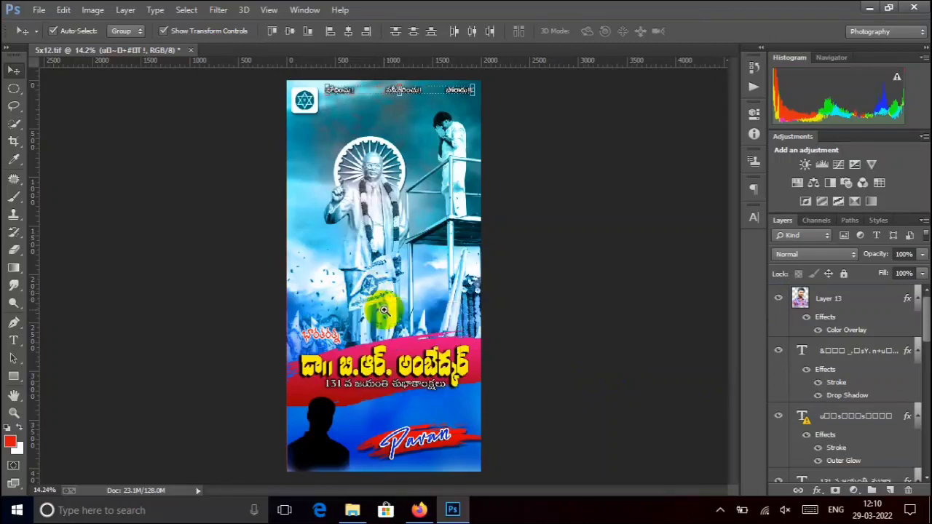
- Keep 5x12.tif open, open 8x5 ggg.tif from the br folder despite its missing fonts, and dock its window as a tab
click(191, 51)
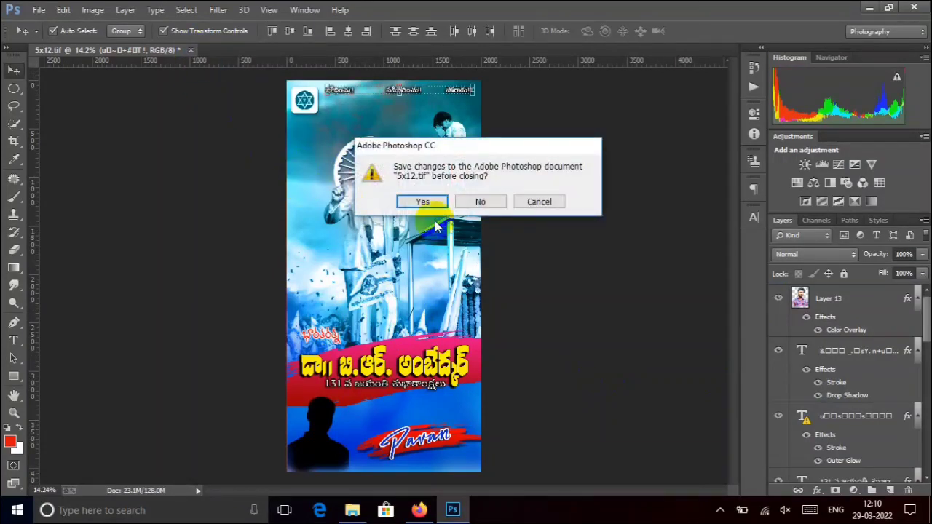
click(557, 201)
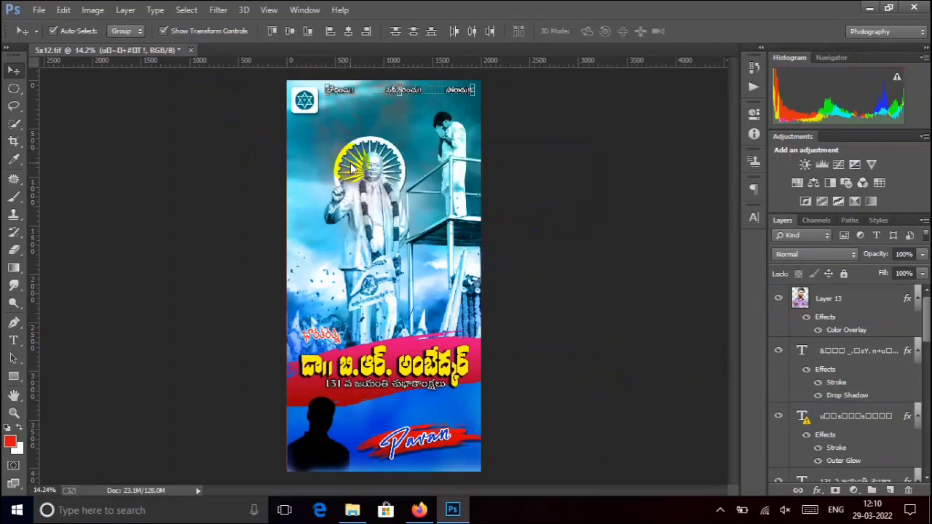
key(ctrl+o)
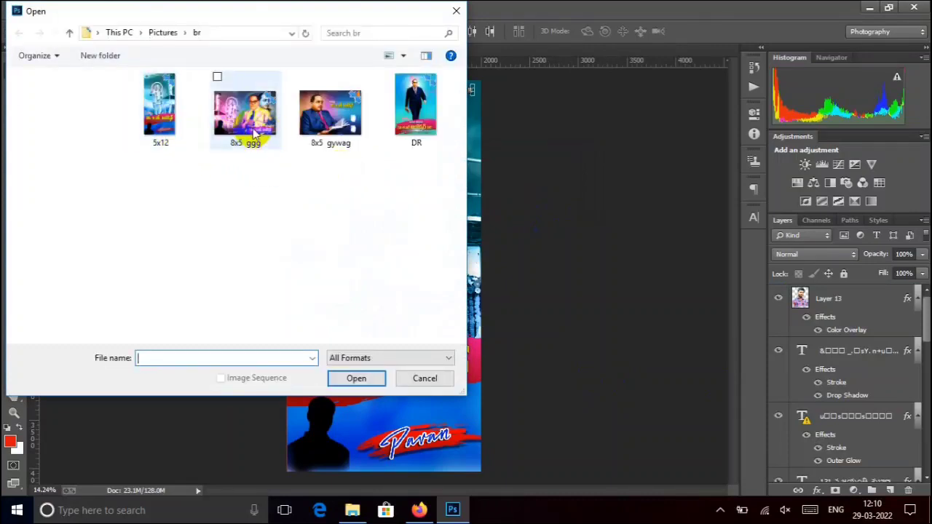
double_click(253, 128)
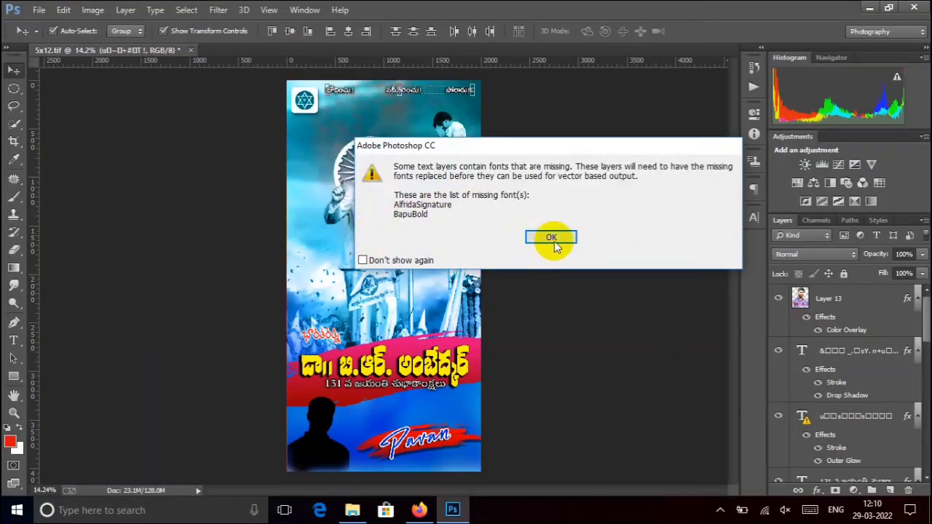
click(552, 239)
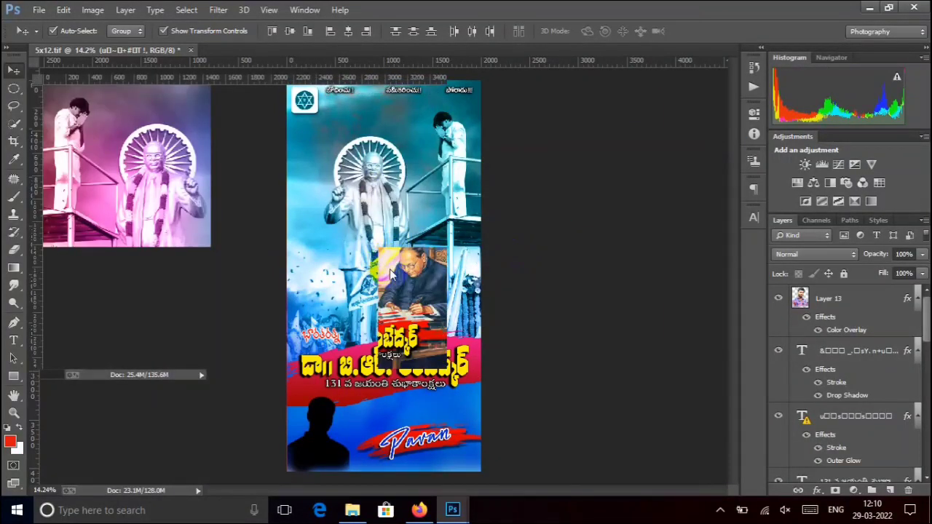
drag(206, 66, 208, 88)
click(217, 68)
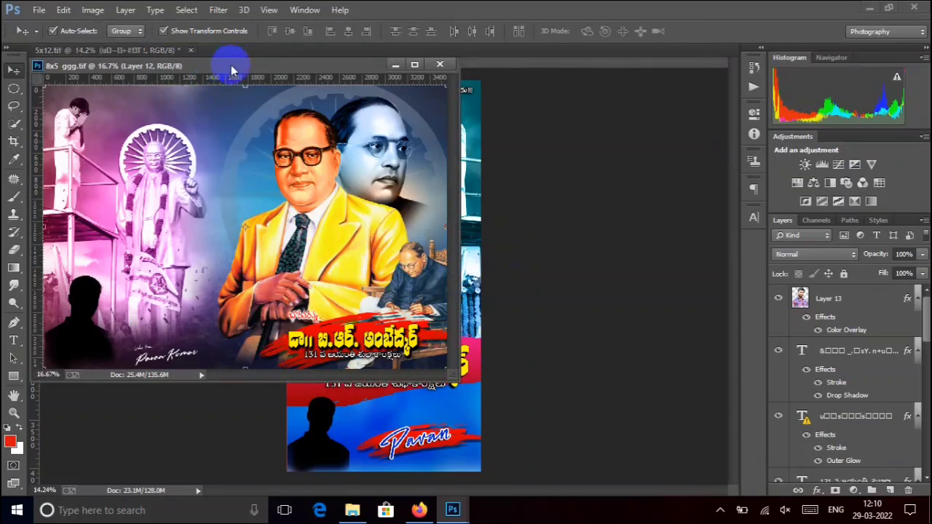
drag(386, 60, 362, 53)
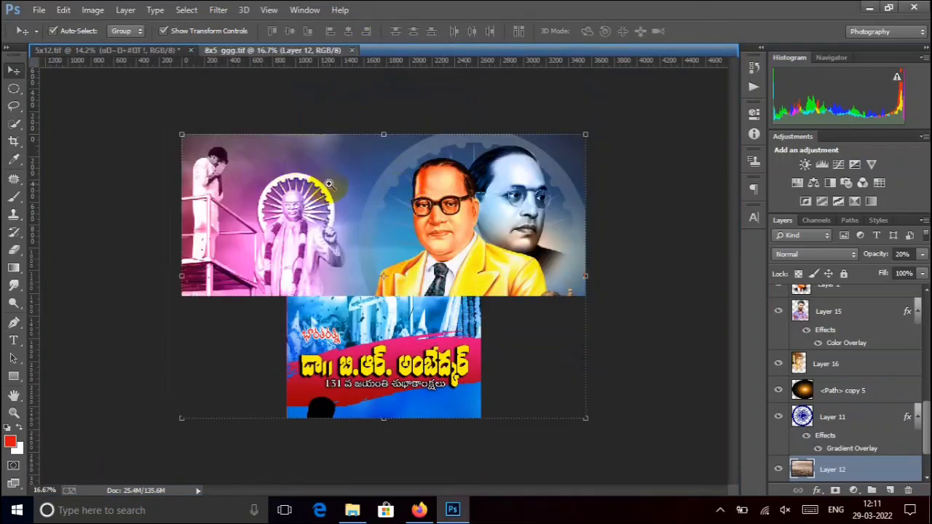
- Examine the 8x5 banner's statue, silhouette, signature, title lettering and portraits up close, ending with the whole banner fitted on screen
right_click(329, 183)
click(373, 196)
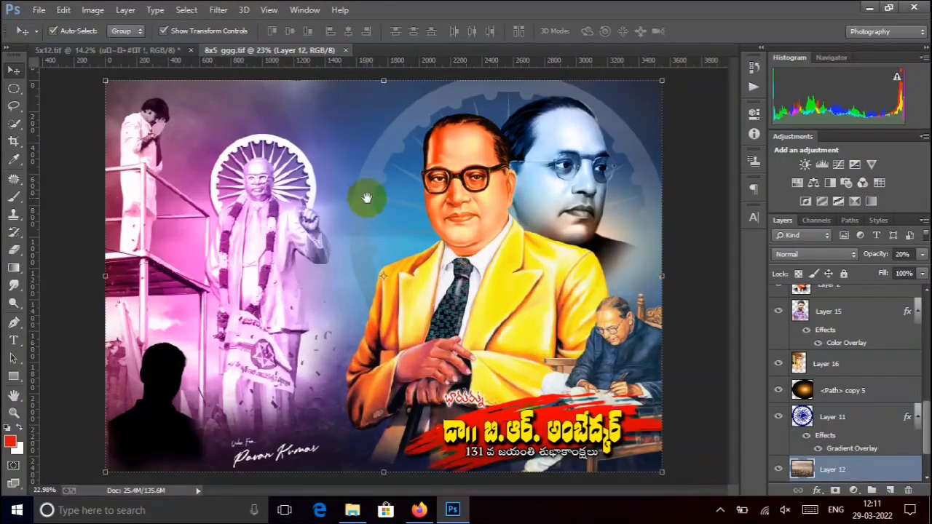
click(180, 159)
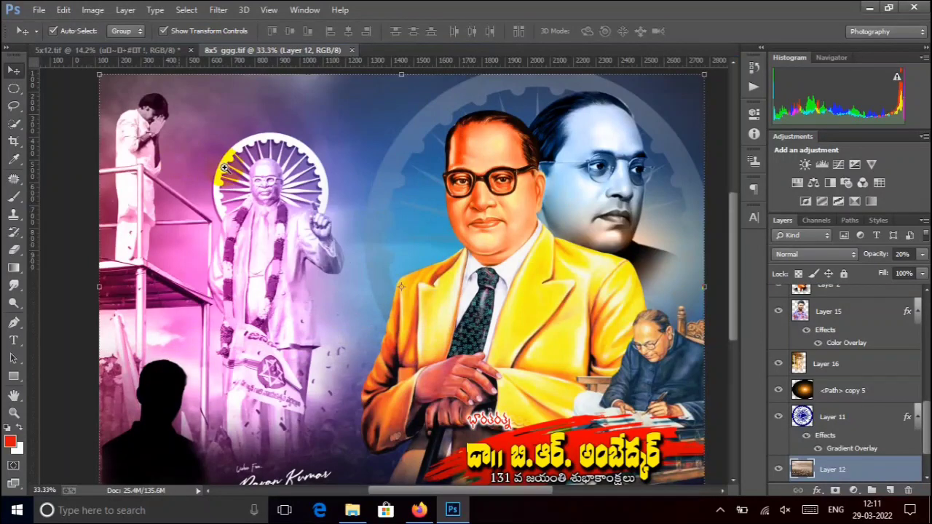
click(248, 231)
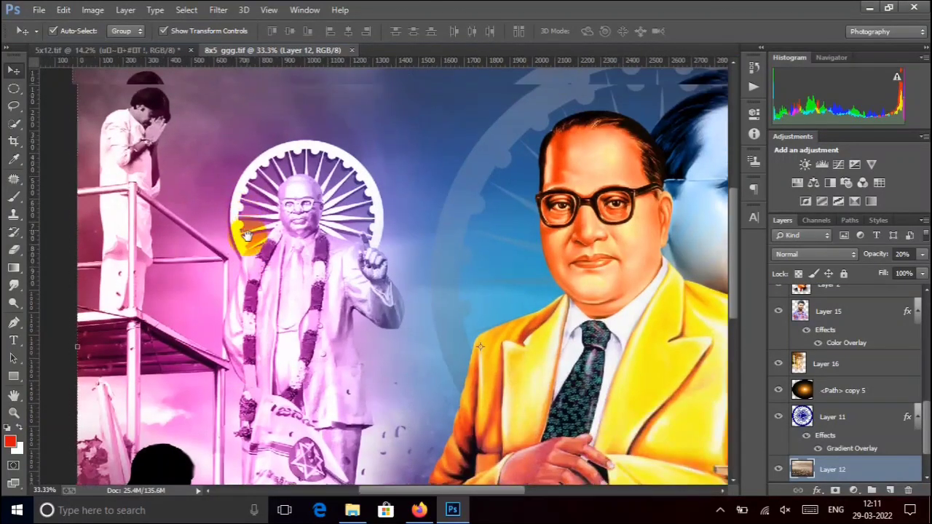
drag(247, 236, 259, 159)
drag(259, 263, 252, 121)
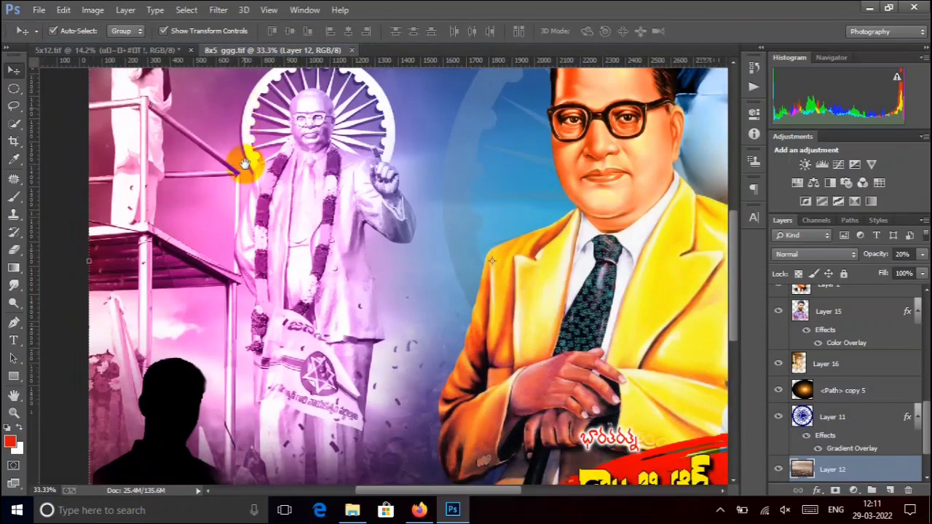
mouse_move(267, 386)
mouse_down()
mouse_move(259, 228)
mouse_move(245, 294)
mouse_up()
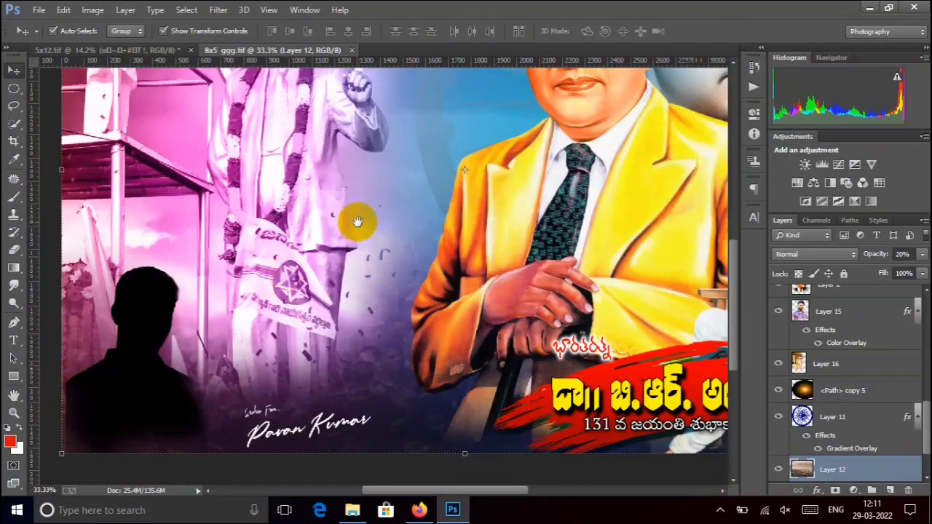
drag(447, 230, 265, 236)
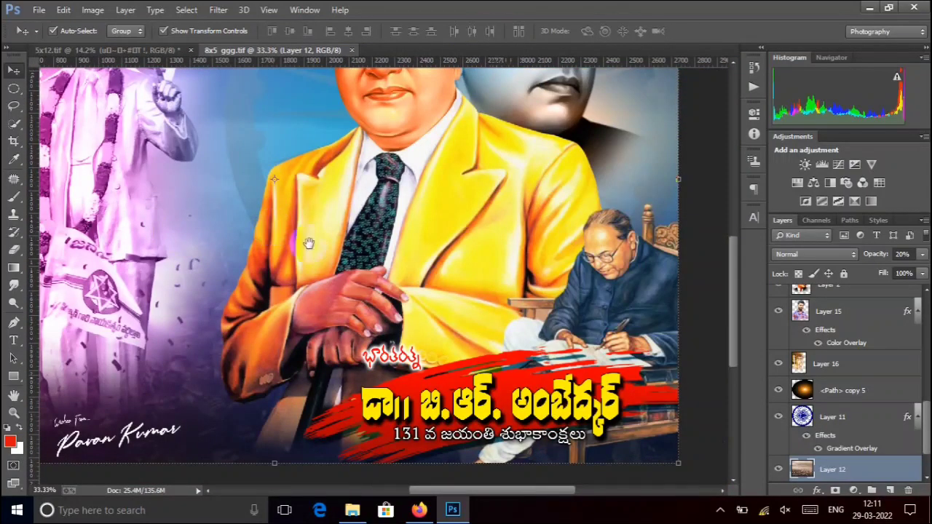
drag(384, 244, 367, 337)
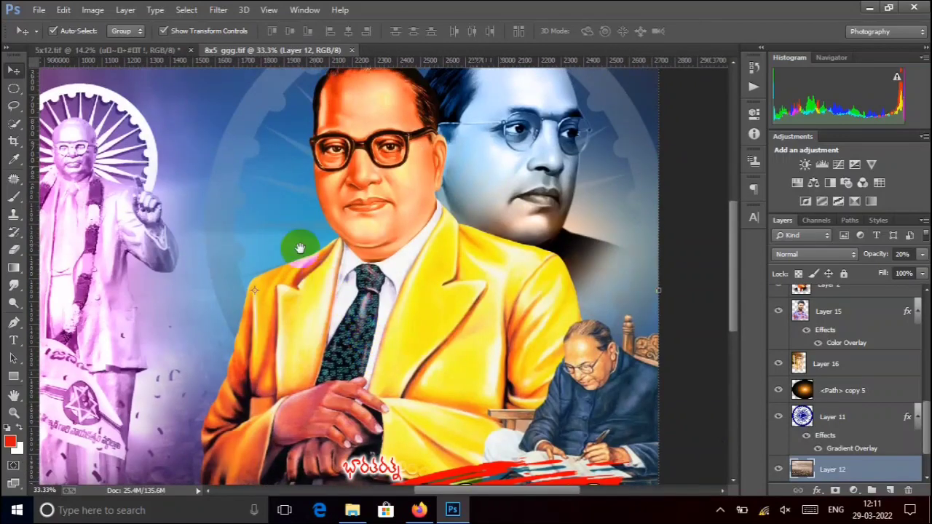
drag(299, 192, 381, 255)
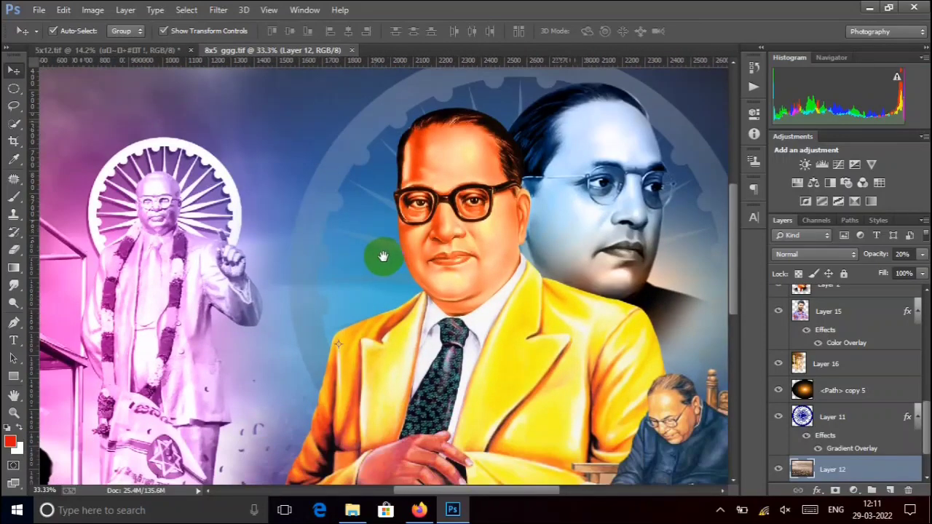
right_click(253, 234)
click(290, 248)
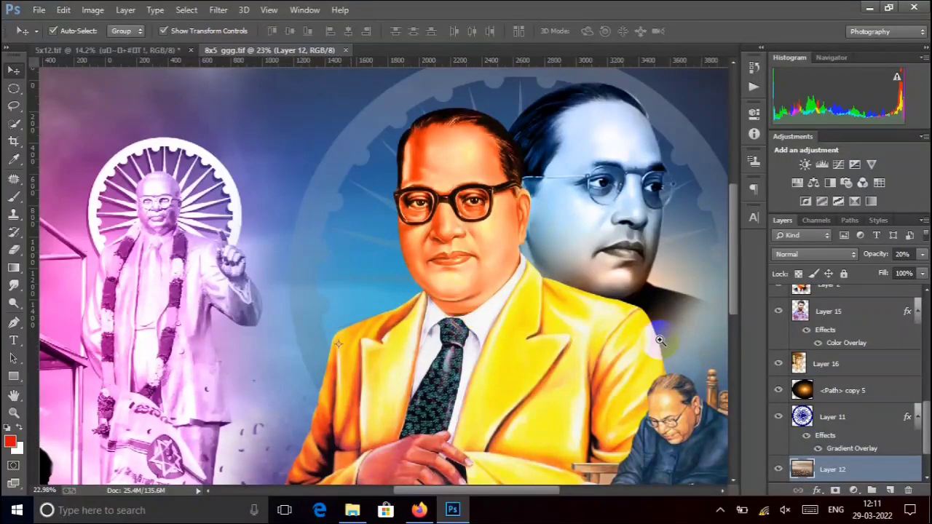
- Hide the yellow title, the red text above it, the 131 greeting and the Wishes From text layers
scroll(884, 370, up, 10)
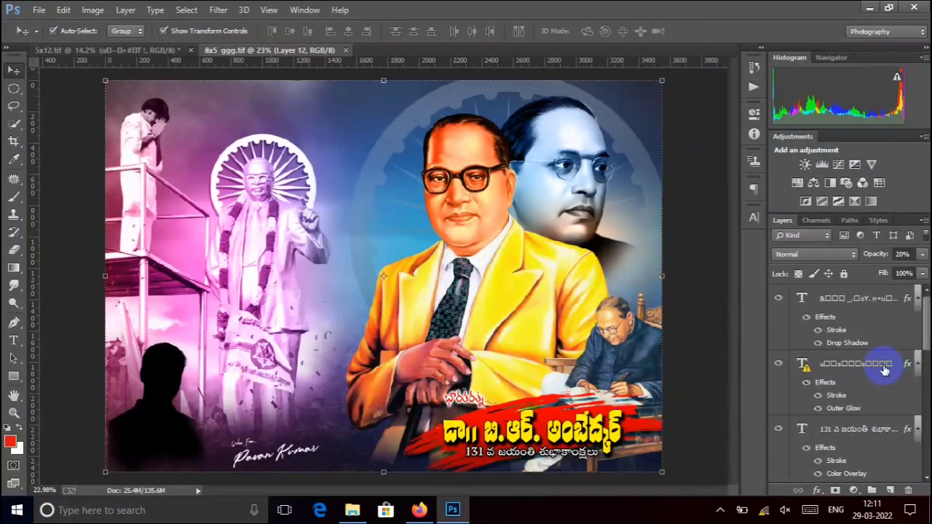
click(779, 298)
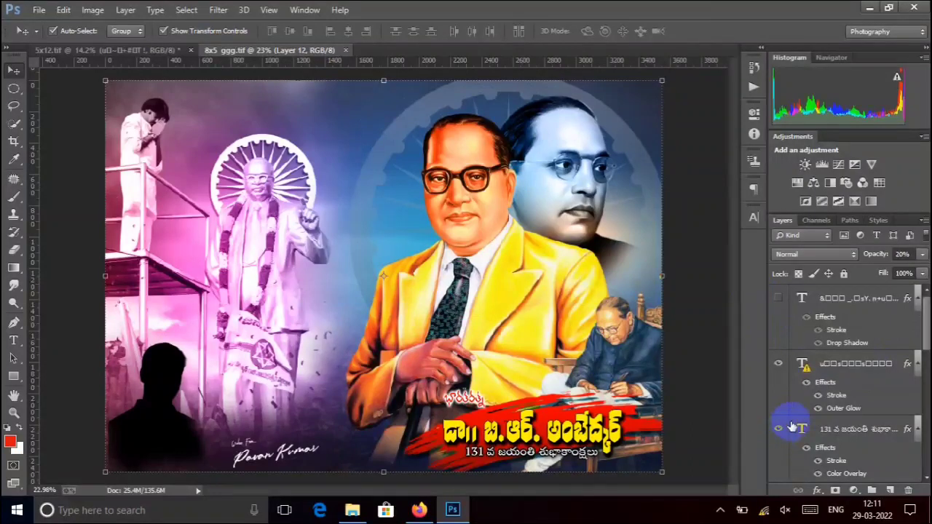
click(779, 363)
scroll(808, 373, down, 2)
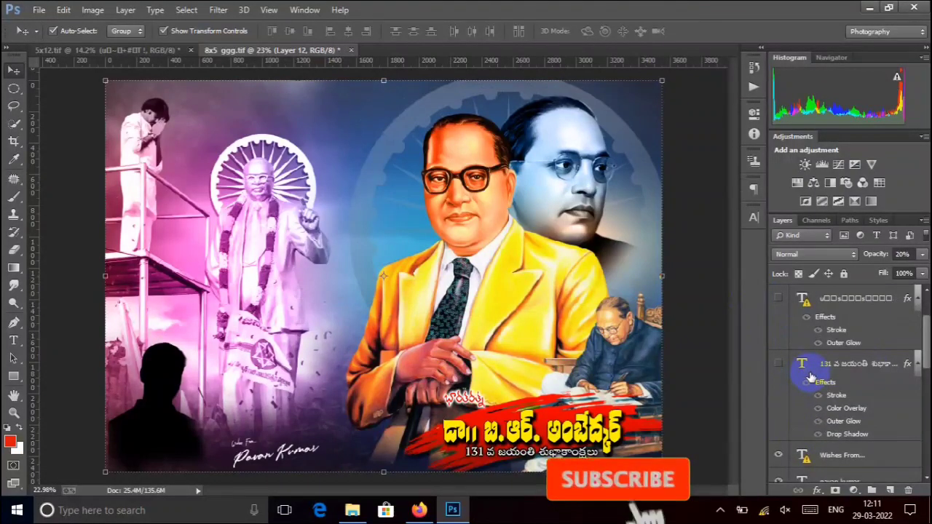
click(779, 363)
click(779, 457)
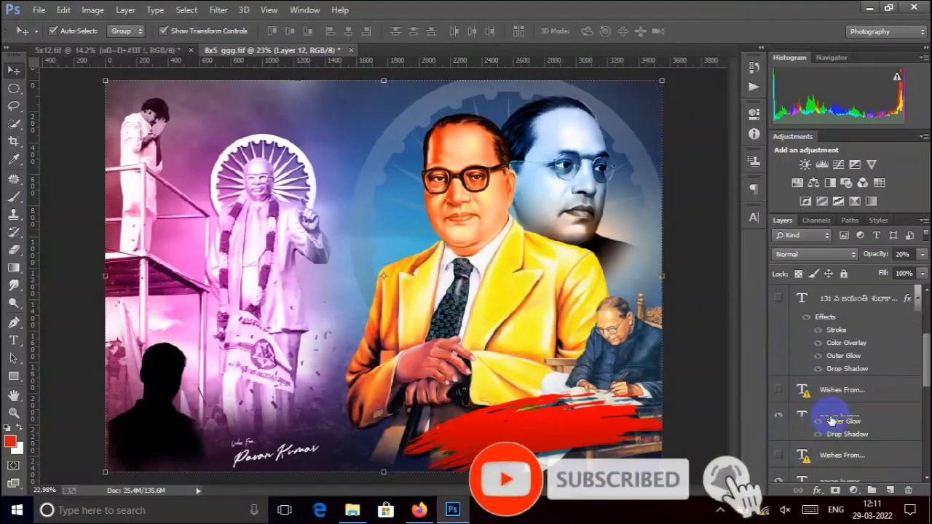
- Hide the signature name text, Layer 31 copy 7, Layer 3, Layer 1 and Layer 2 in the 8x5 ggg banner
scroll(797, 423, down, 3)
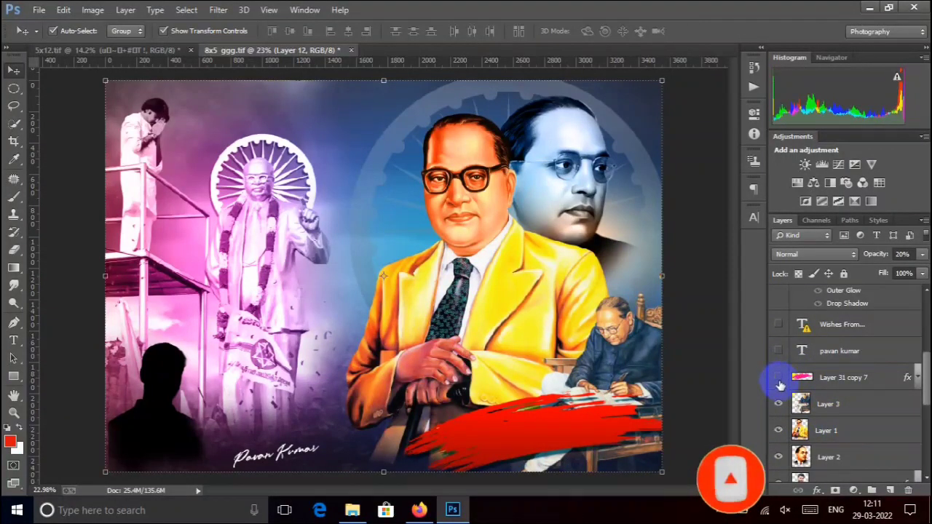
click(779, 378)
click(778, 405)
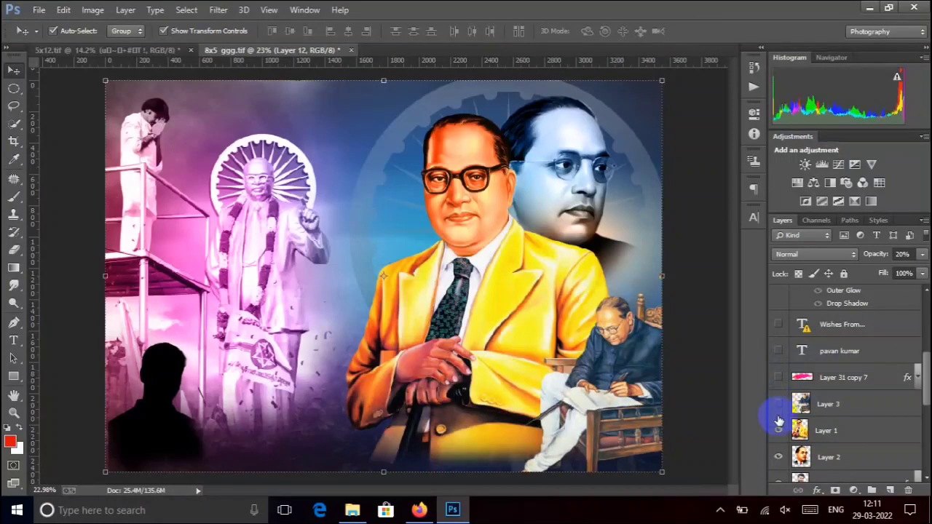
click(778, 458)
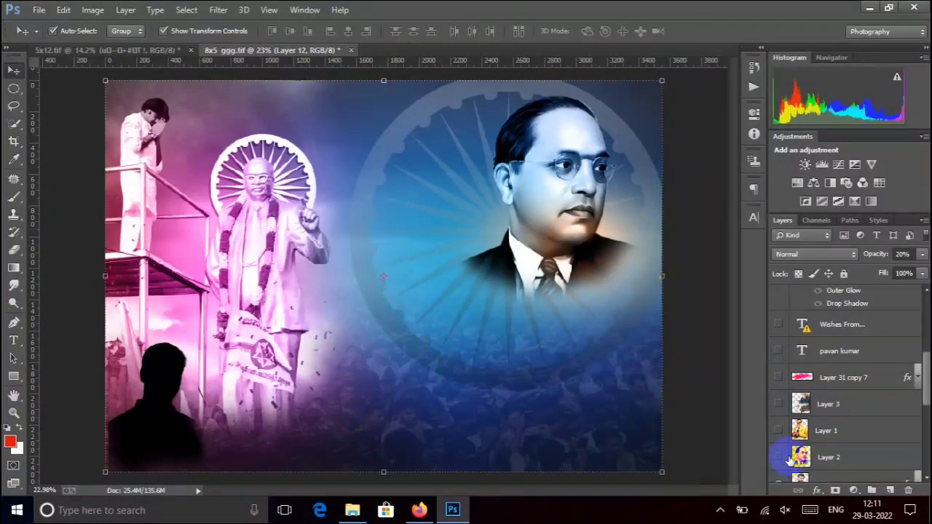
- Hide Layer 15, Layer 16, <Path> copy 5, Layer 11, Layer 12 and Layer 10, leaving only the Background layer showing
scroll(818, 430, down, 2)
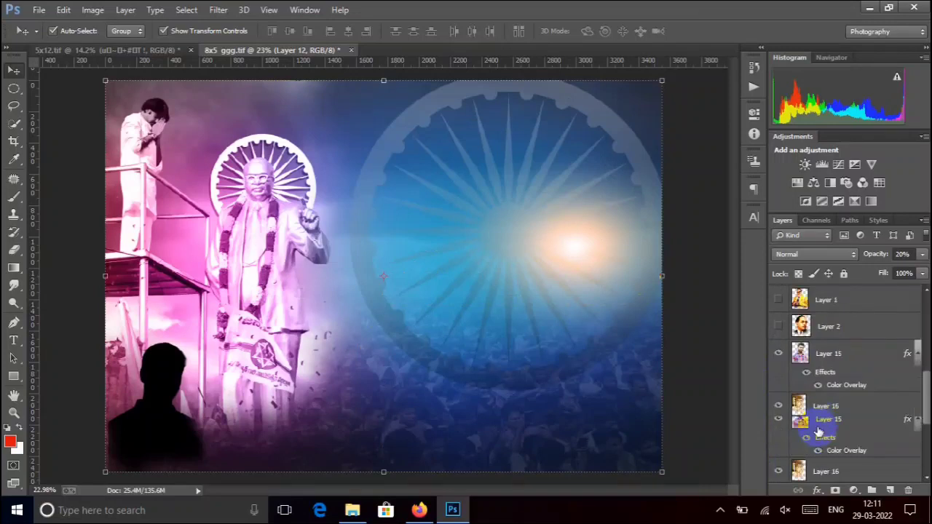
click(778, 354)
click(776, 435)
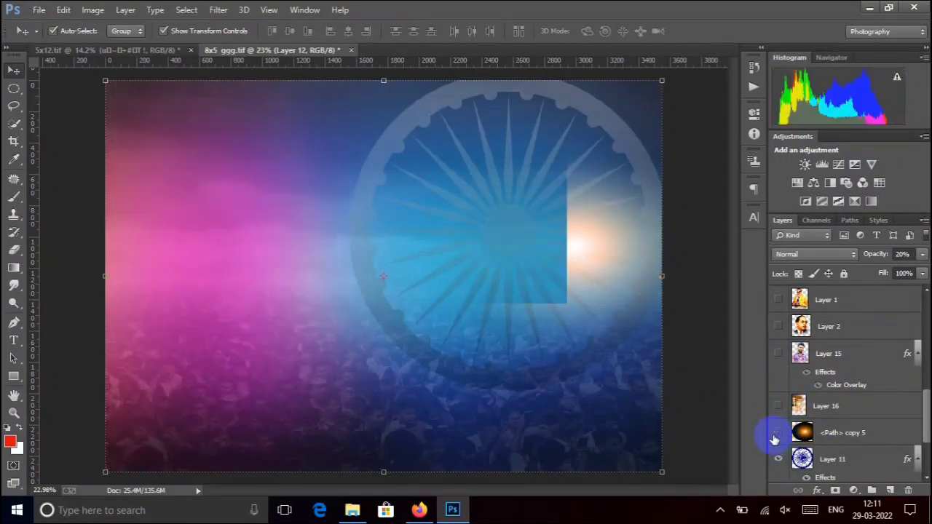
scroll(794, 426, down, 2)
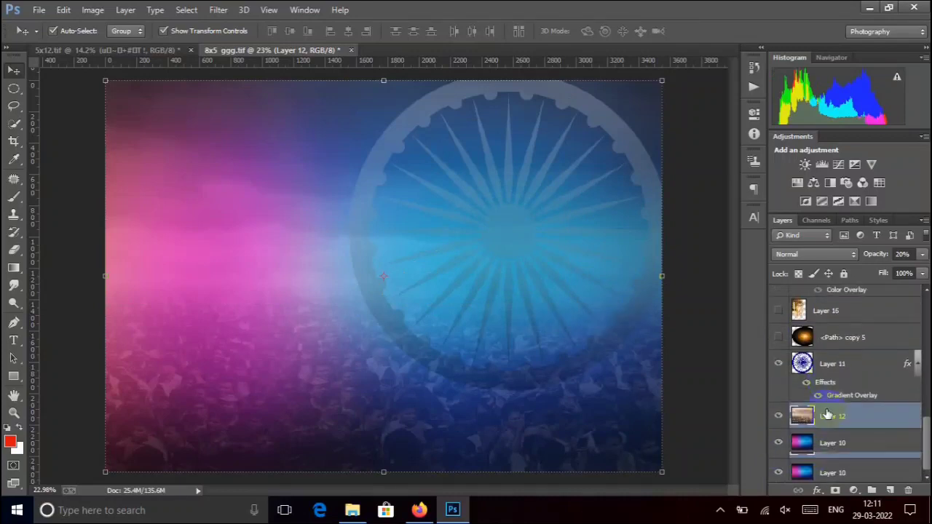
click(779, 366)
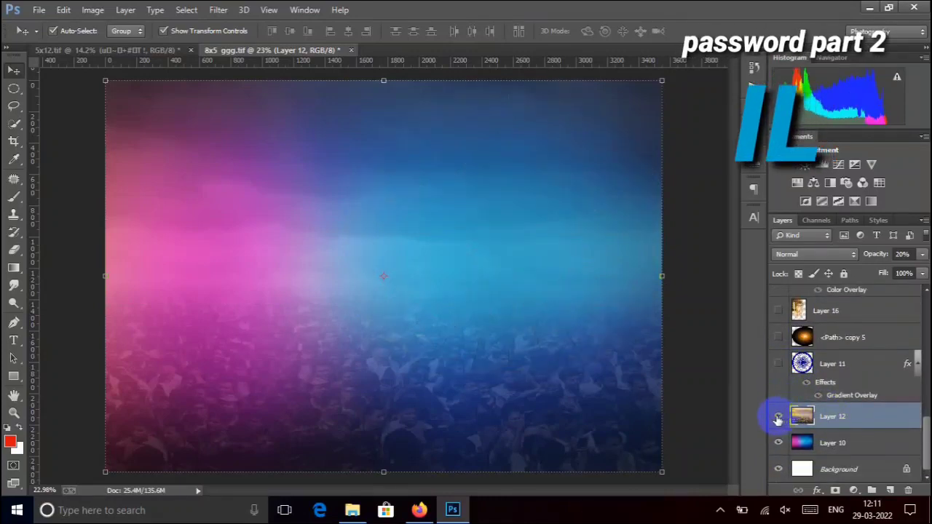
click(778, 417)
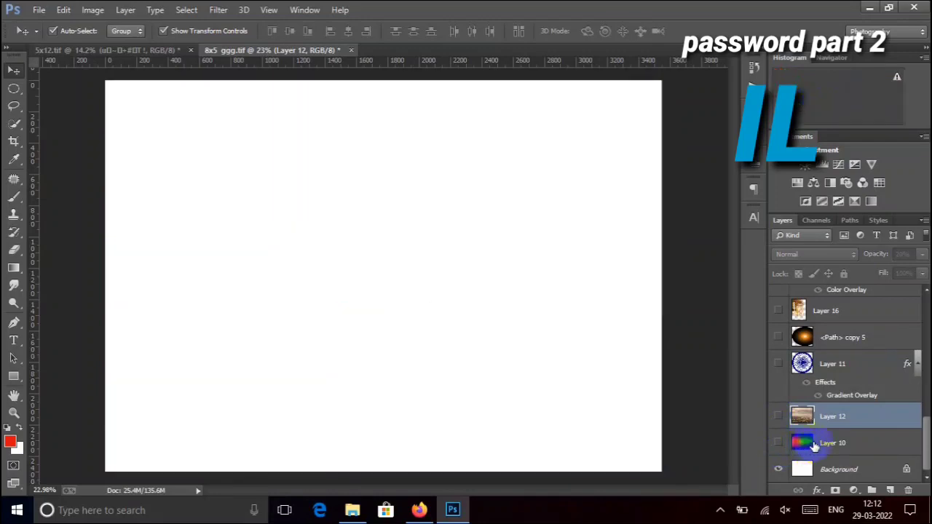
- Show Layer 10, Layer 12, Layer 11, <Path> copy 5 and Layer 16 again, one after another
click(778, 444)
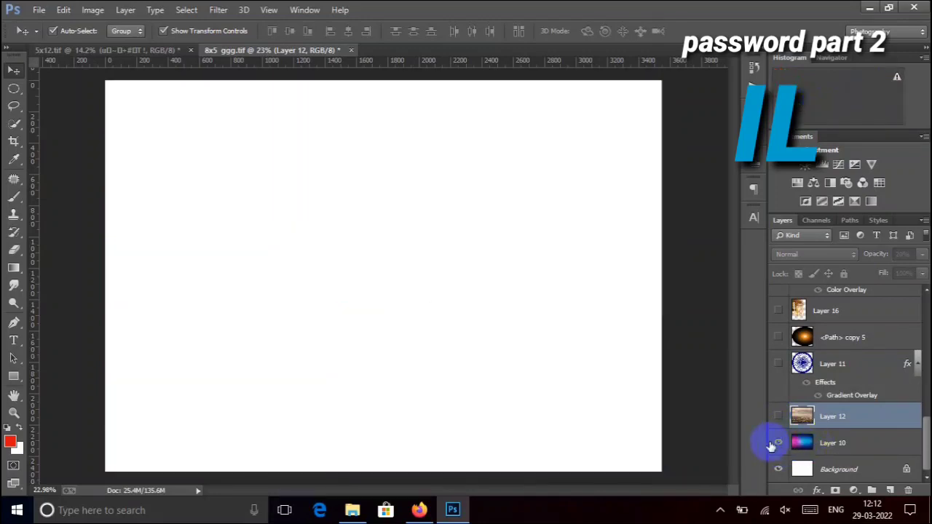
click(779, 418)
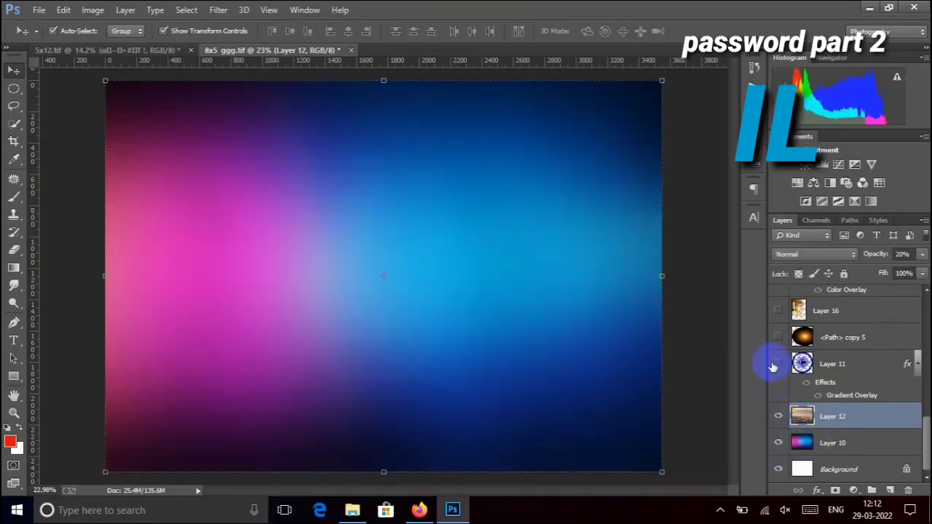
click(776, 365)
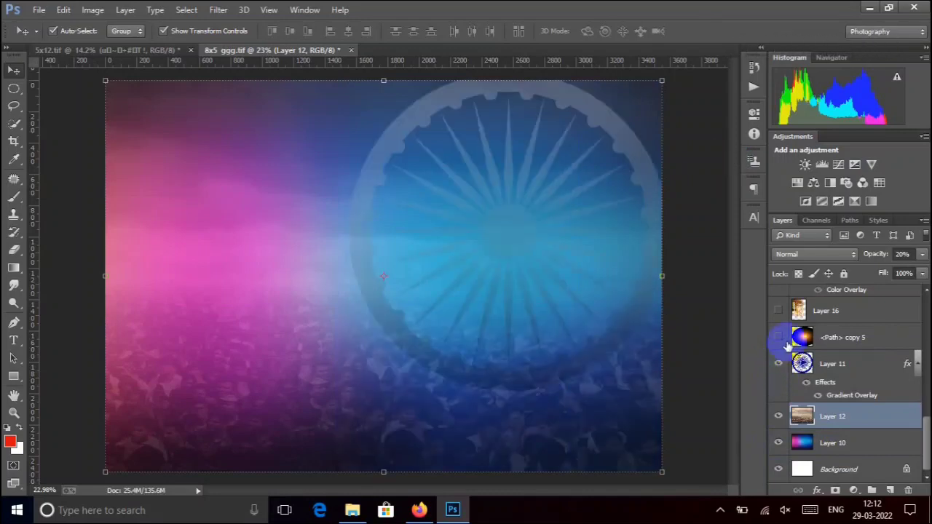
click(779, 337)
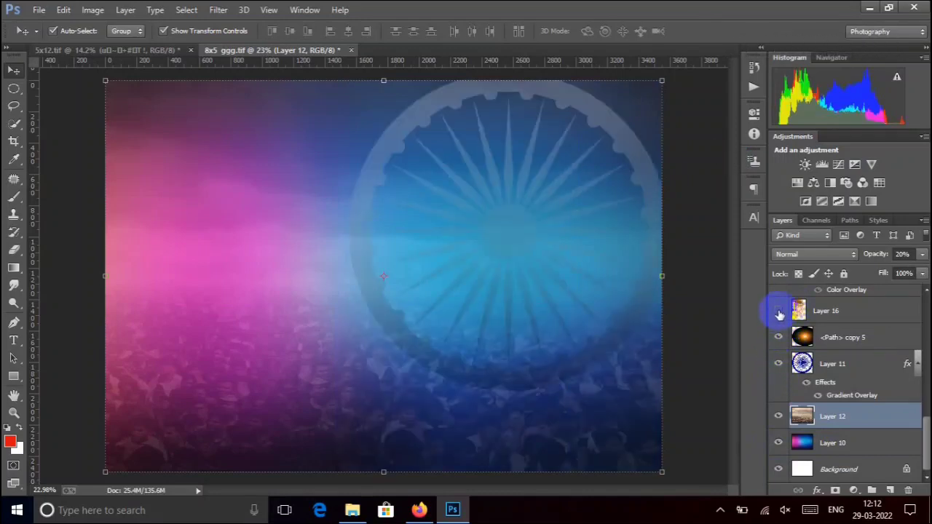
click(778, 312)
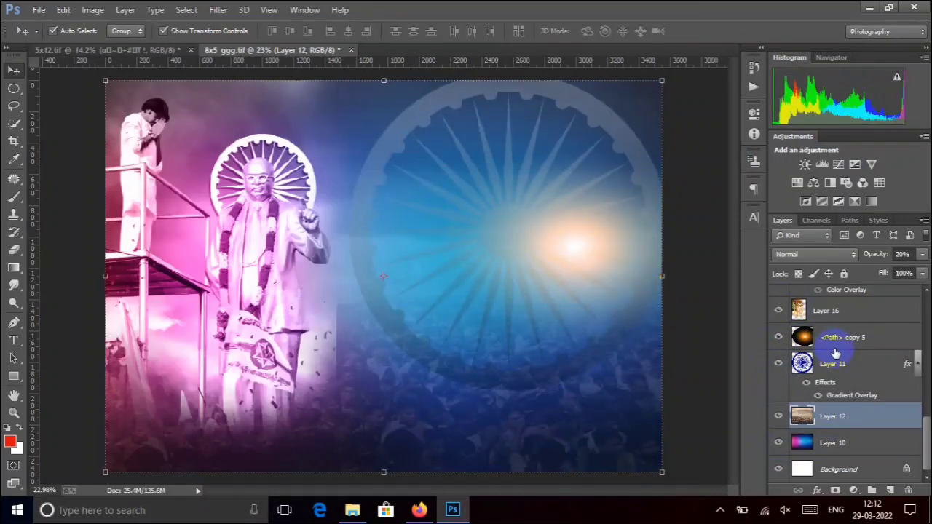
- Show the silhouette on Layer 15 and the portraits on Layer 2, Layer 1 and Layer 3 again
scroll(836, 354, up, 3)
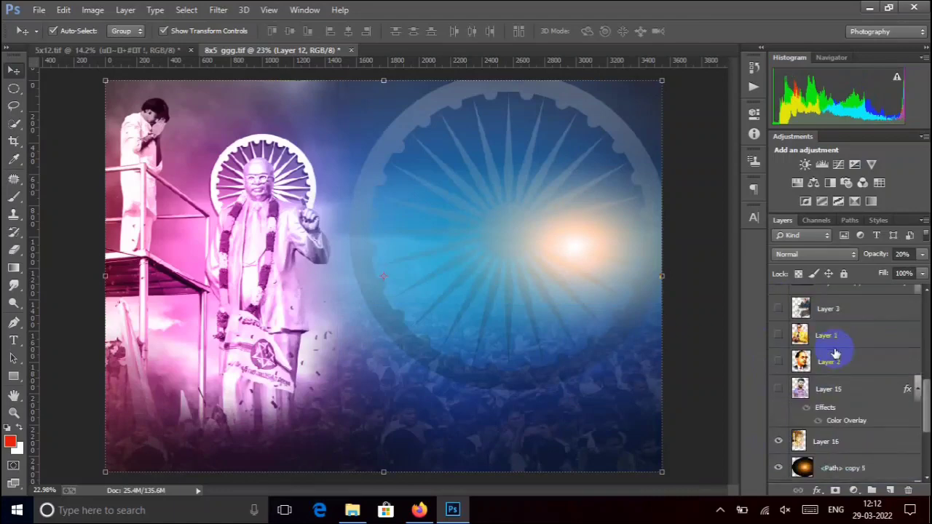
click(778, 389)
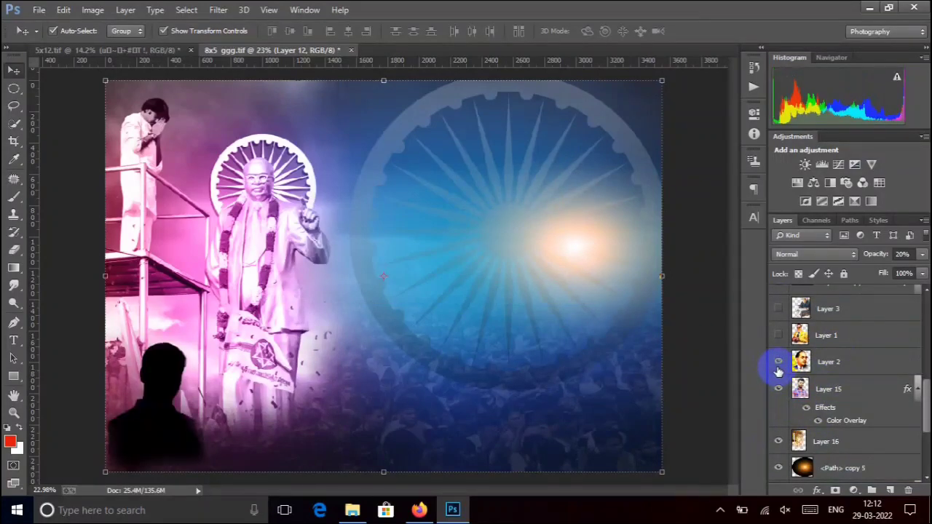
click(777, 338)
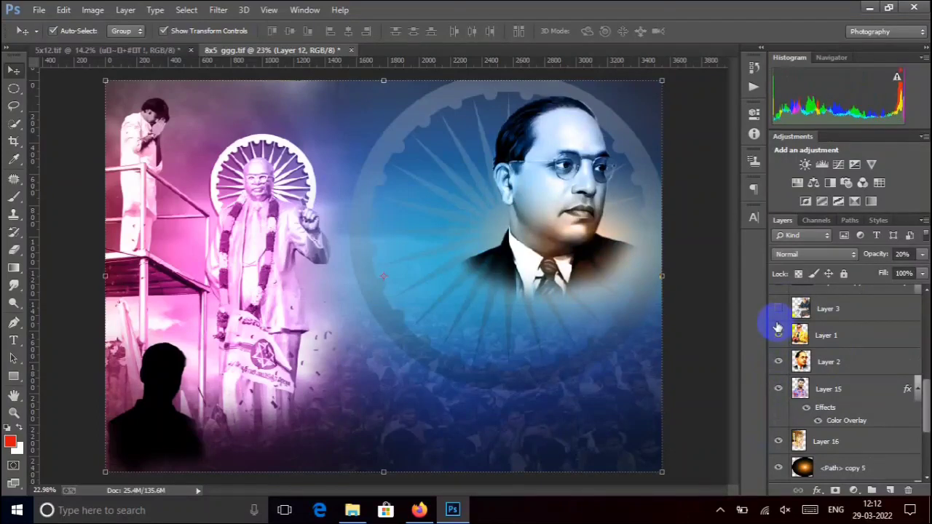
click(779, 312)
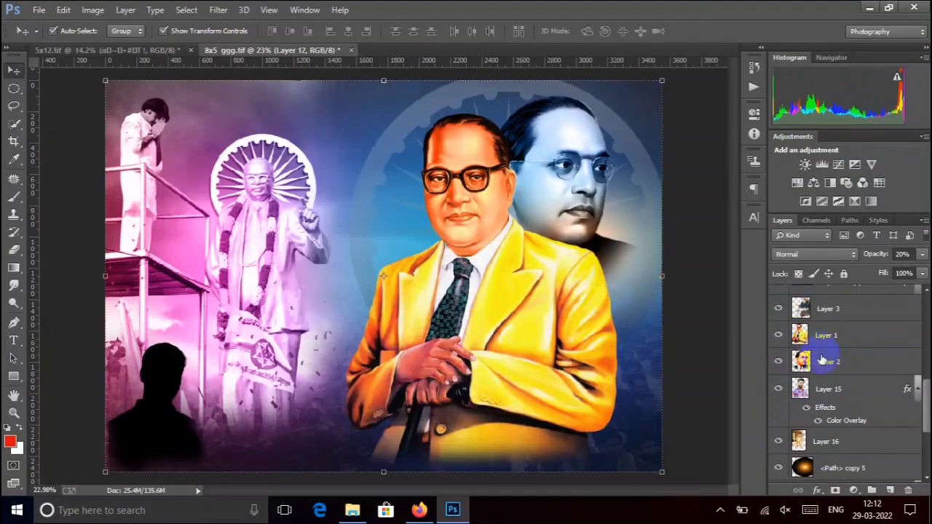
- Show the red brush stroke on Layer 31 copy 7, the signature name text and the Wishes From text again
scroll(822, 361, up, 3)
scroll(803, 430, down, 1)
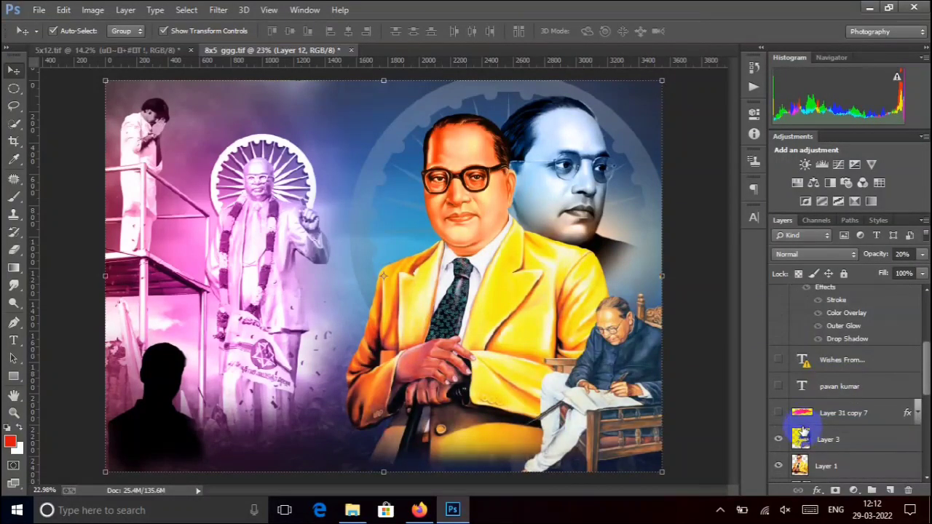
click(776, 415)
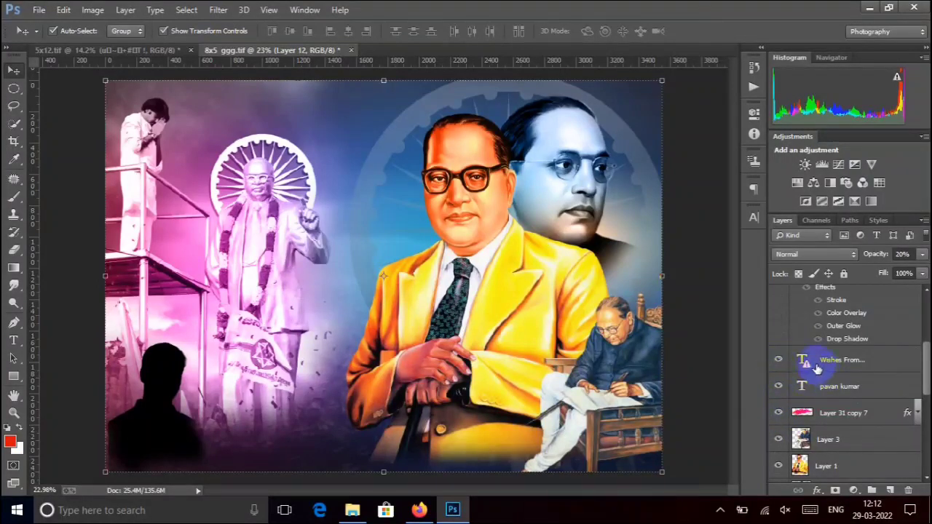
- Show the 131 greeting, the red text above the title and the yellow title again
scroll(822, 358, up, 3)
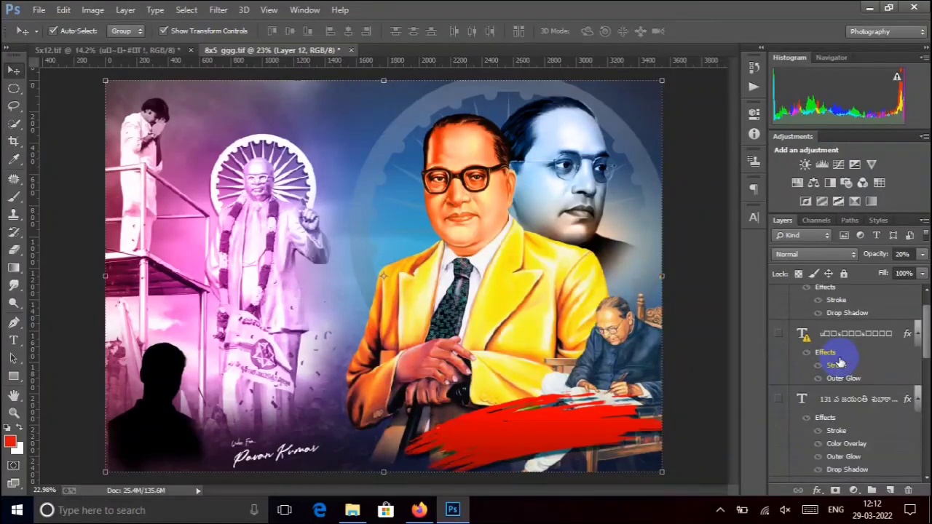
scroll(839, 362, down, 3)
scroll(838, 366, up, 3)
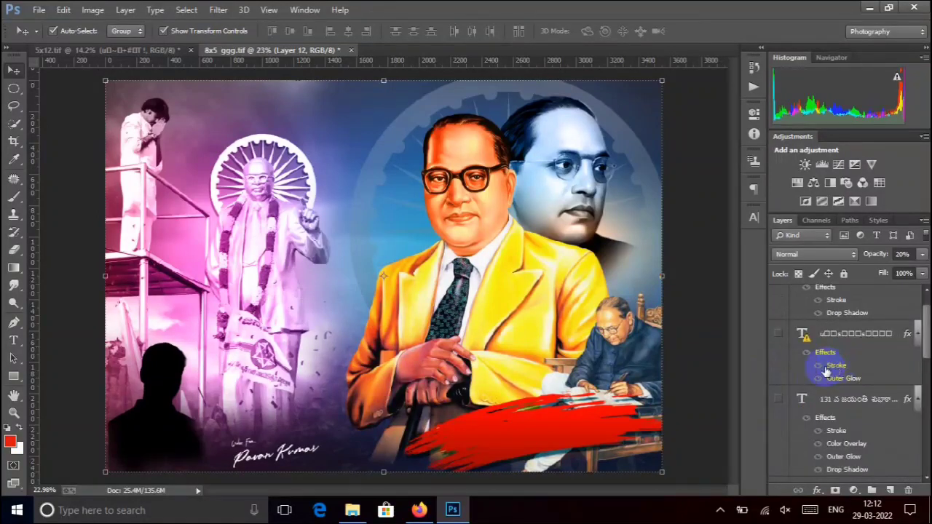
click(778, 399)
click(779, 336)
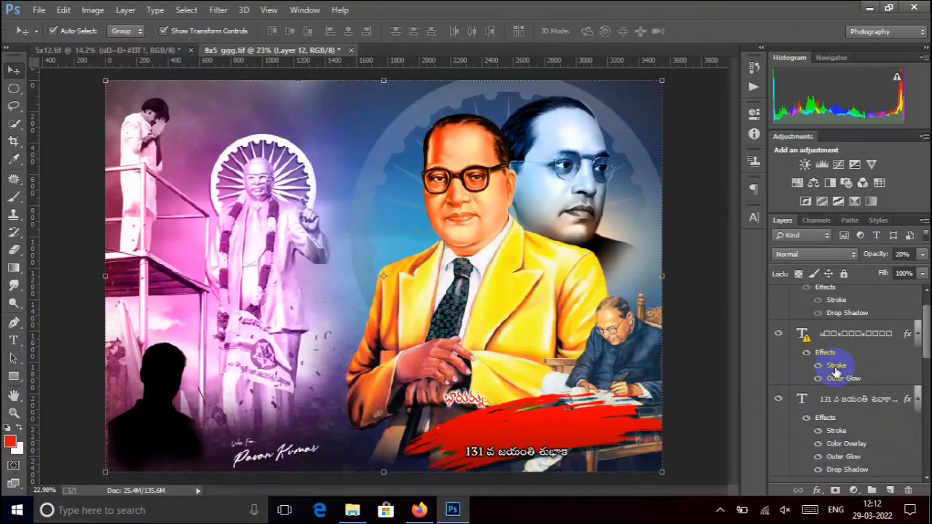
scroll(837, 371, up, 1)
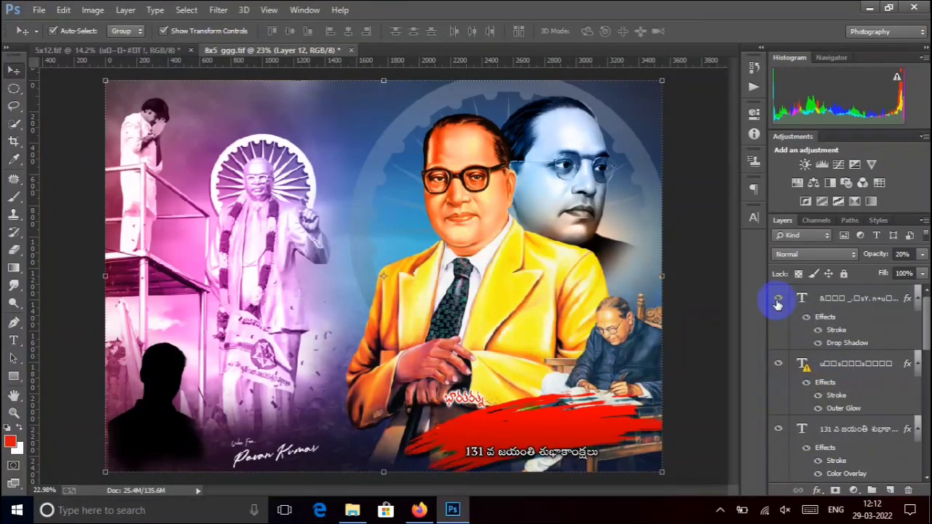
click(778, 301)
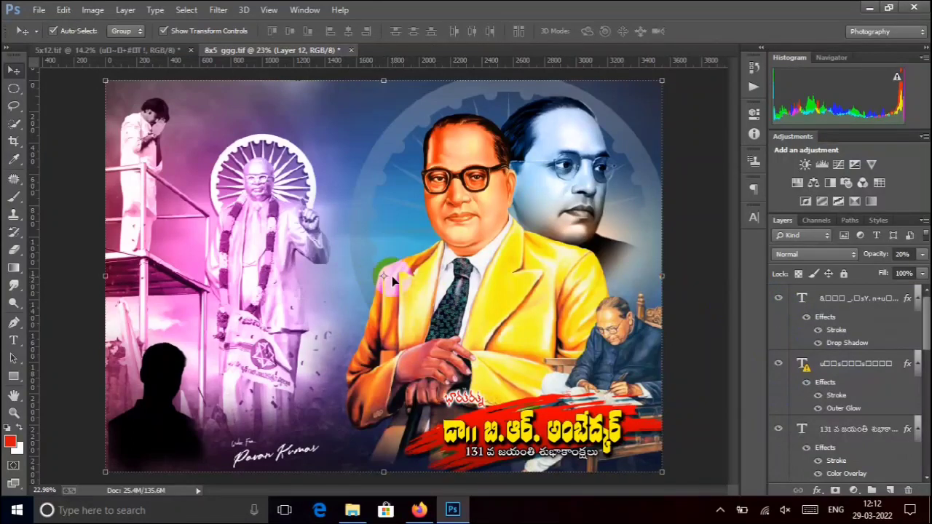
- Fit the 8x5 ggg banner on screen, open 8x5 gywag.tif despite its missing font, and dock its window as a tab
right_click(286, 213)
click(332, 223)
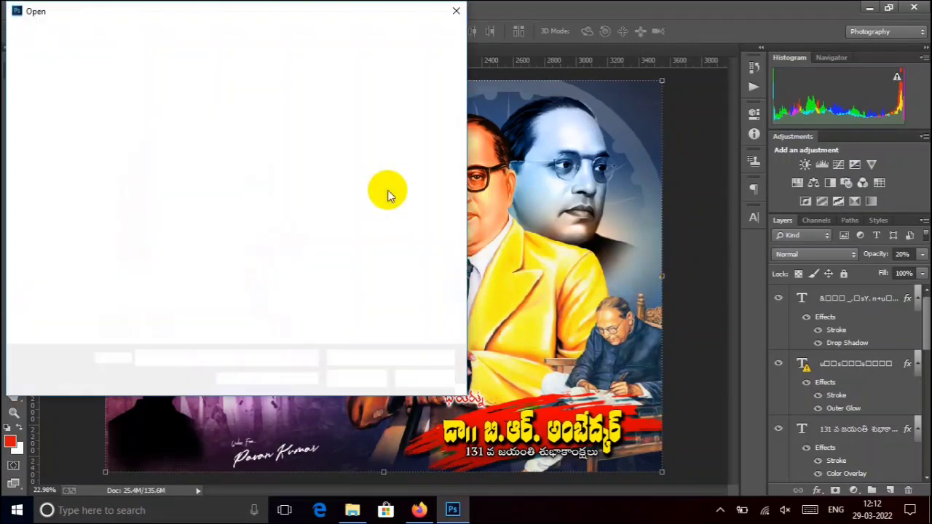
double_click(334, 118)
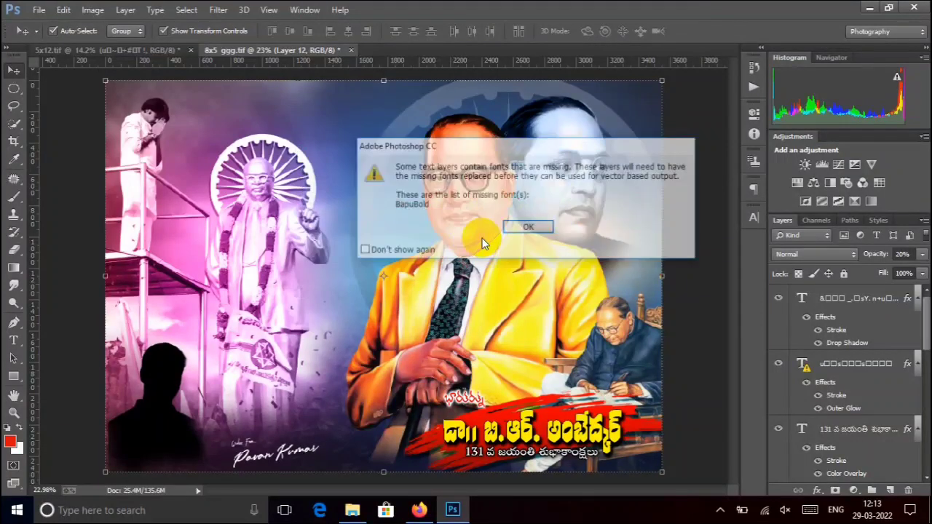
click(529, 229)
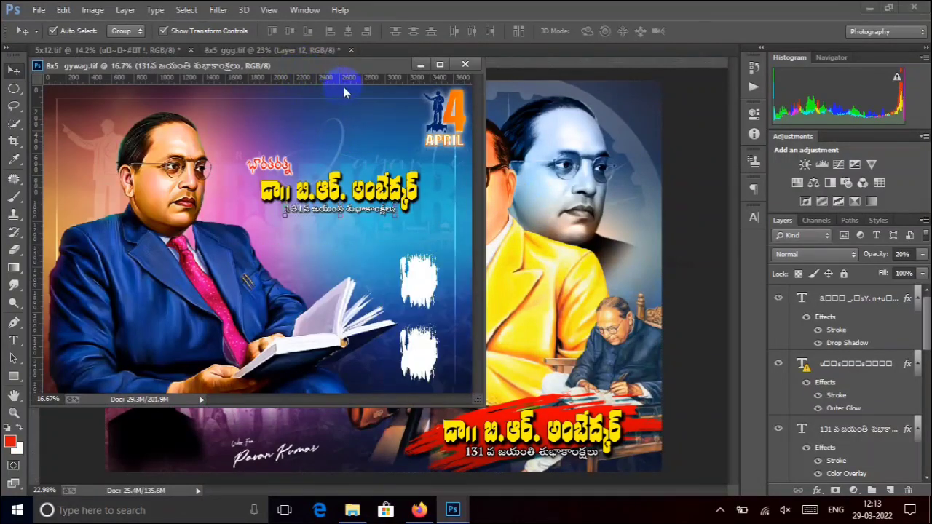
drag(300, 65, 394, 46)
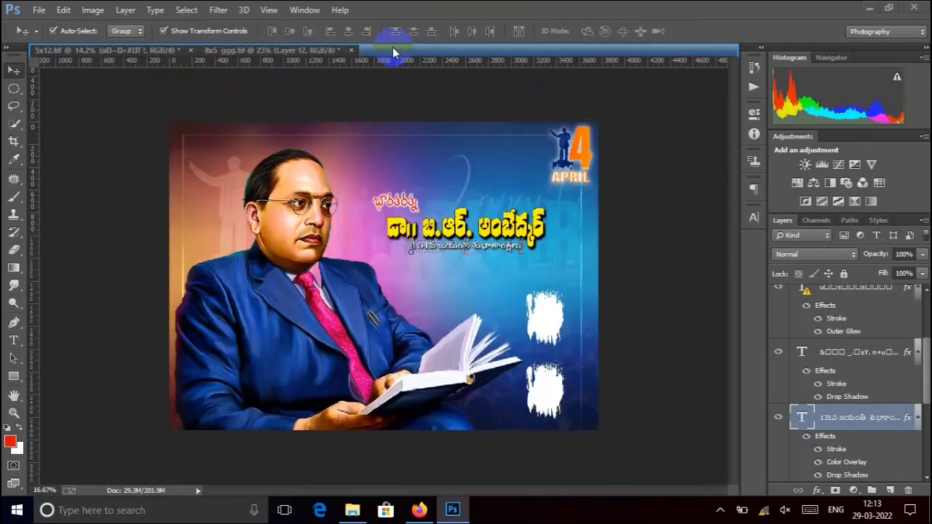
- Examine the 8x5 gywag banner enlarged to 33.3%, covering the portrait, suit, open book and Telugu title text
right_click(269, 208)
click(285, 212)
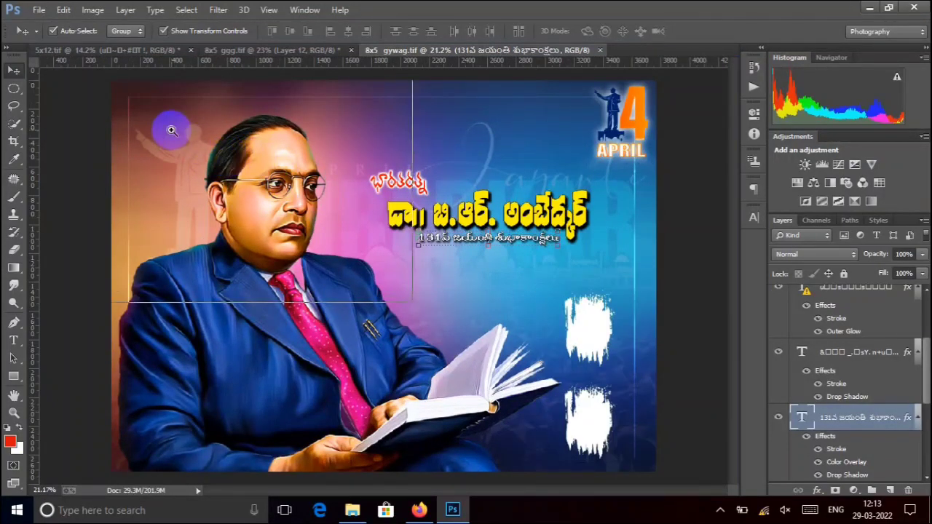
click(171, 130)
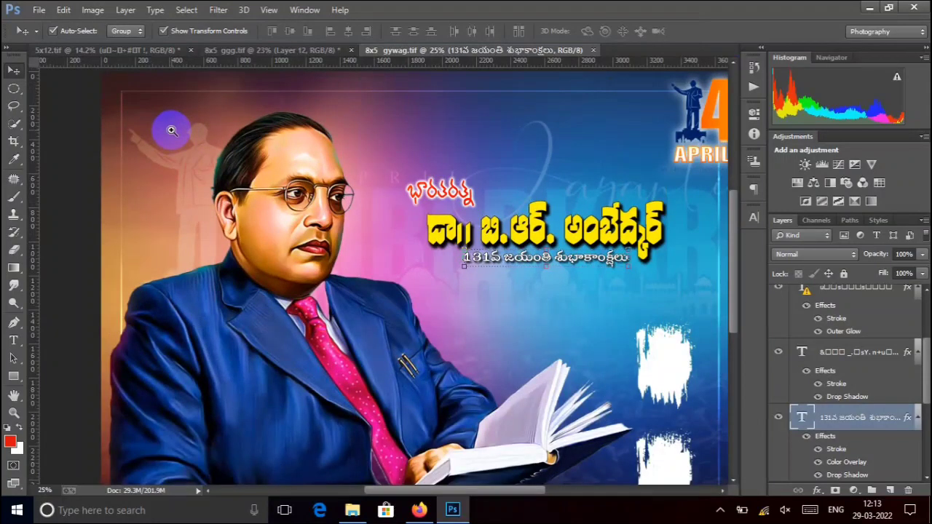
click(172, 130)
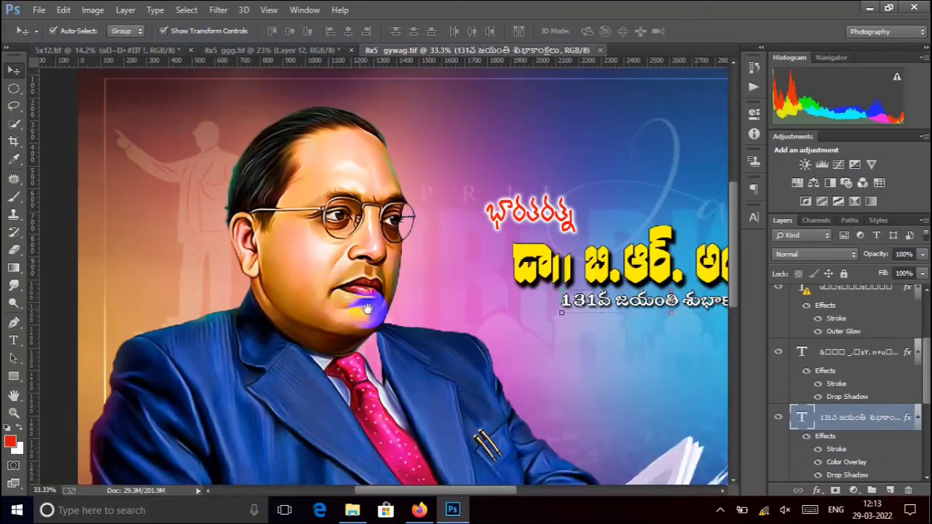
mouse_move(386, 330)
mouse_down()
mouse_move(333, 150)
mouse_move(332, 233)
mouse_move(322, 150)
mouse_up()
mouse_move(308, 313)
mouse_down()
mouse_move(340, 164)
mouse_move(280, 286)
mouse_up()
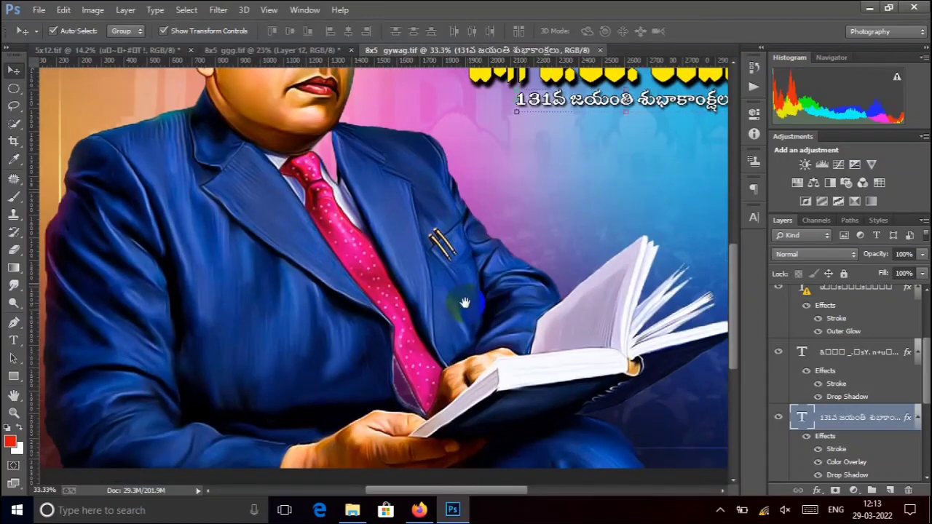
drag(466, 302, 263, 305)
drag(410, 195, 410, 400)
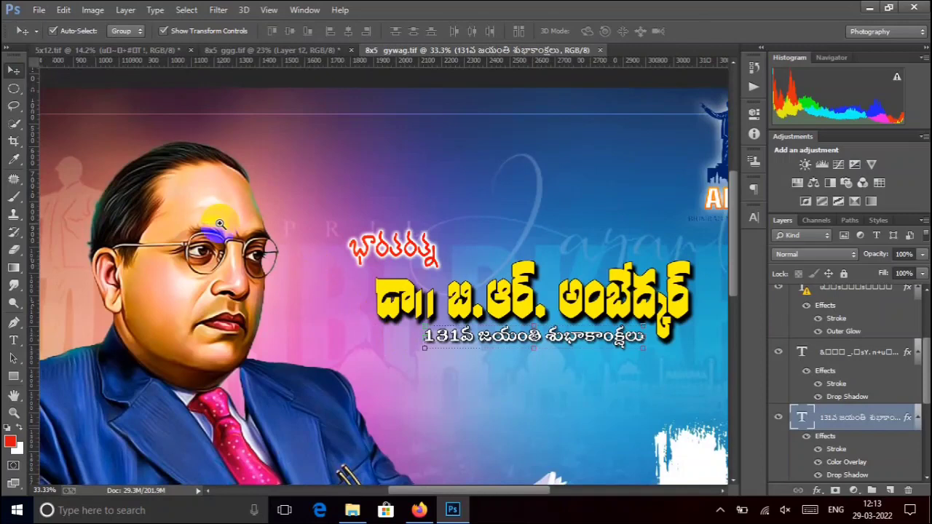
- Inspect the red text and yellow title at 100% zoom, and fit the whole banner on screen again
right_click(220, 225)
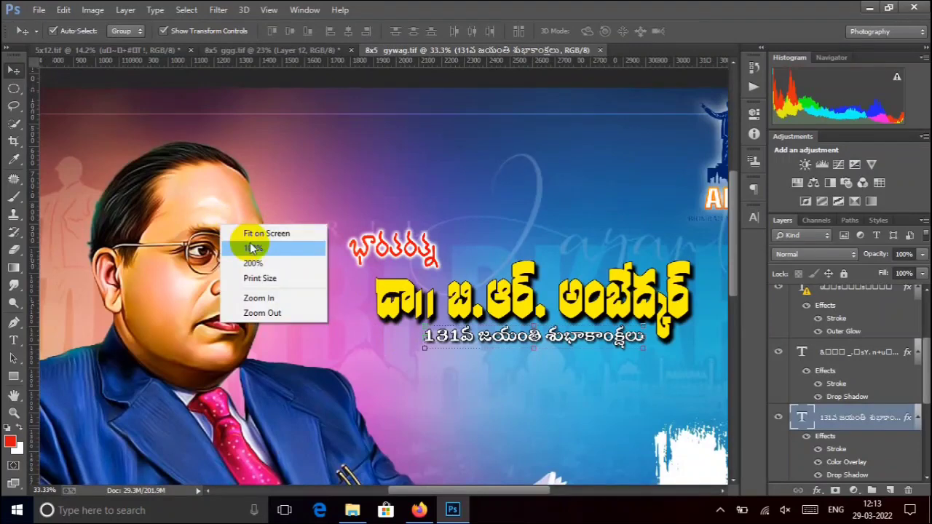
click(253, 248)
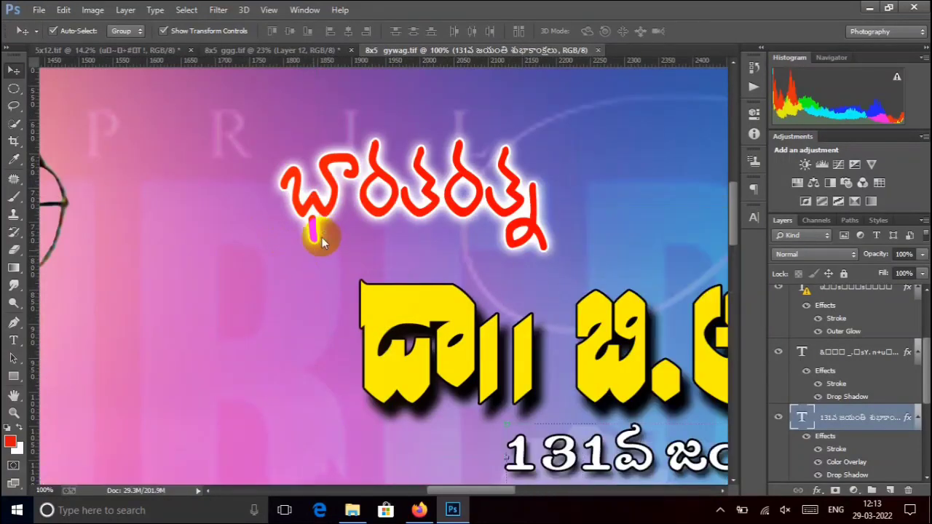
right_click(321, 240)
click(313, 246)
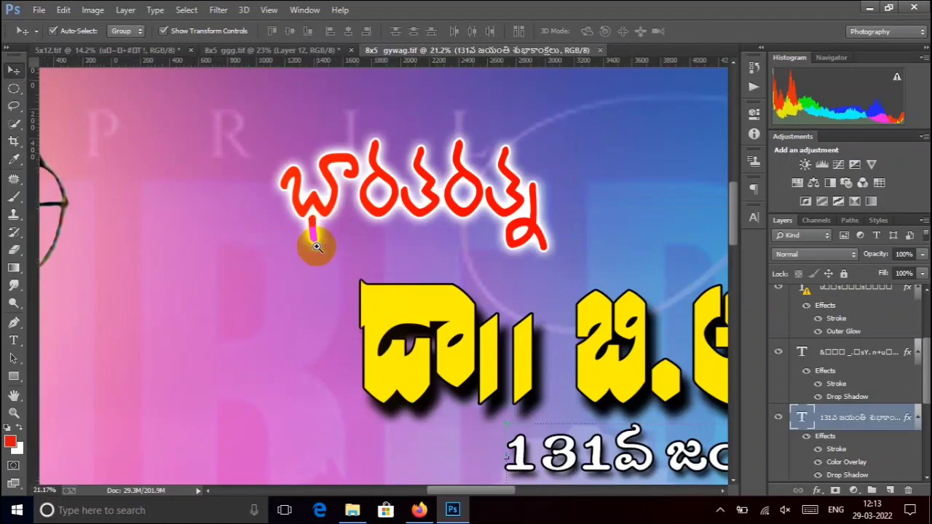
- Hide the 14 April emblem on Layer 14, the portrait on Layer 13 and the <Path> copy 2 glow
scroll(817, 381, up, 3)
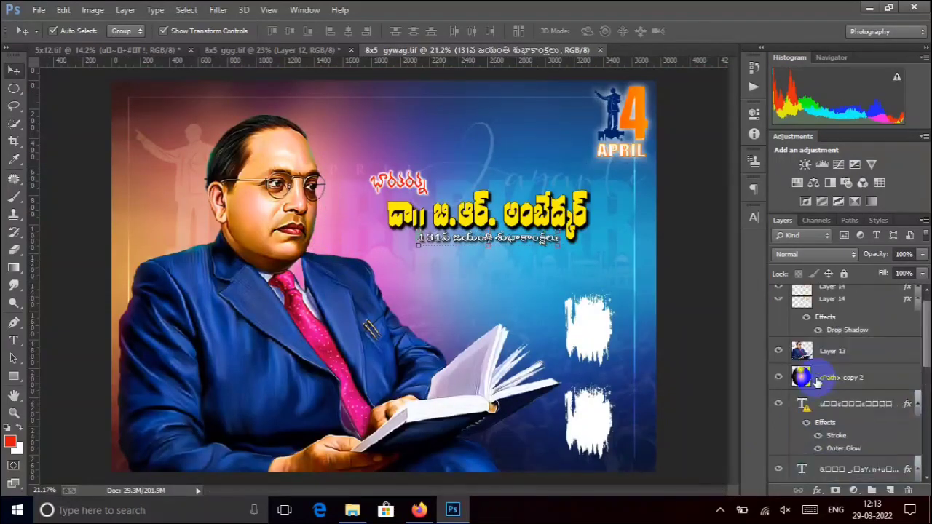
click(778, 301)
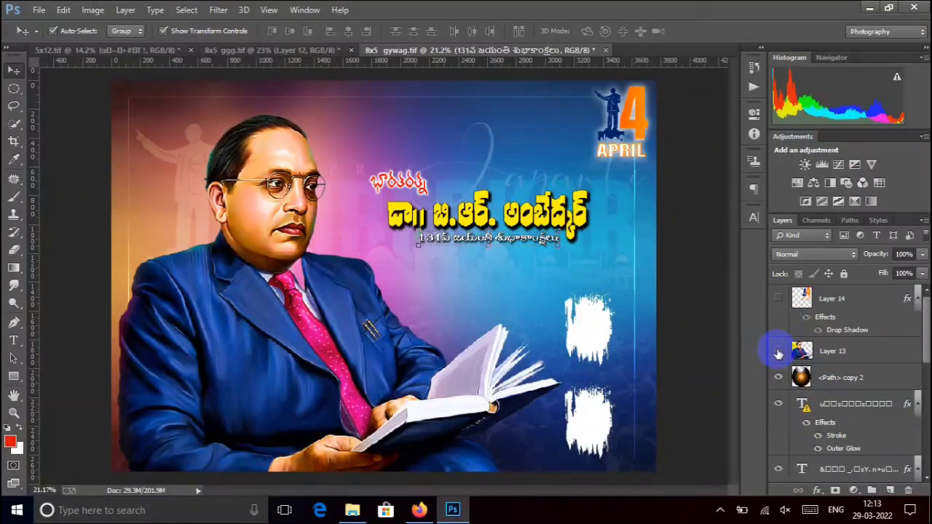
click(778, 353)
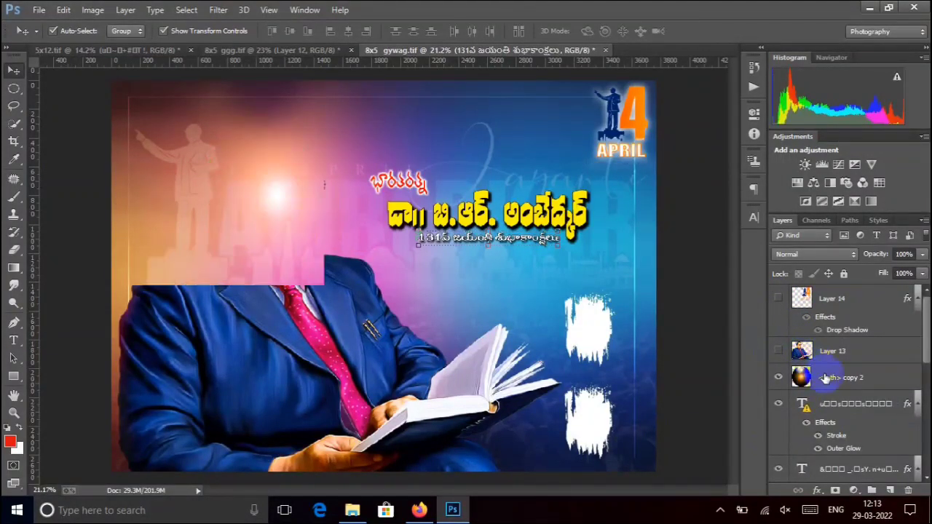
click(778, 378)
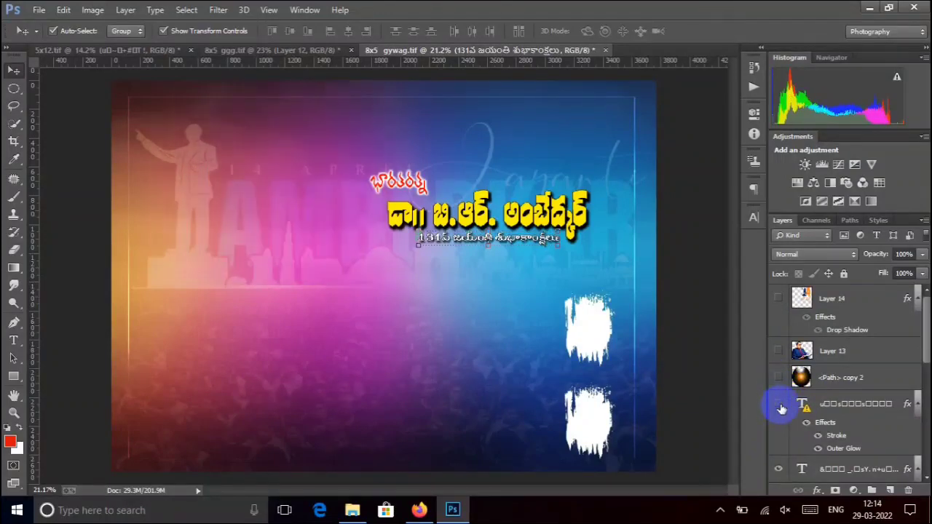
- Hide the red text above the title, the yellow title and the 131 greeting text layers
scroll(797, 416, down, 2)
click(802, 422)
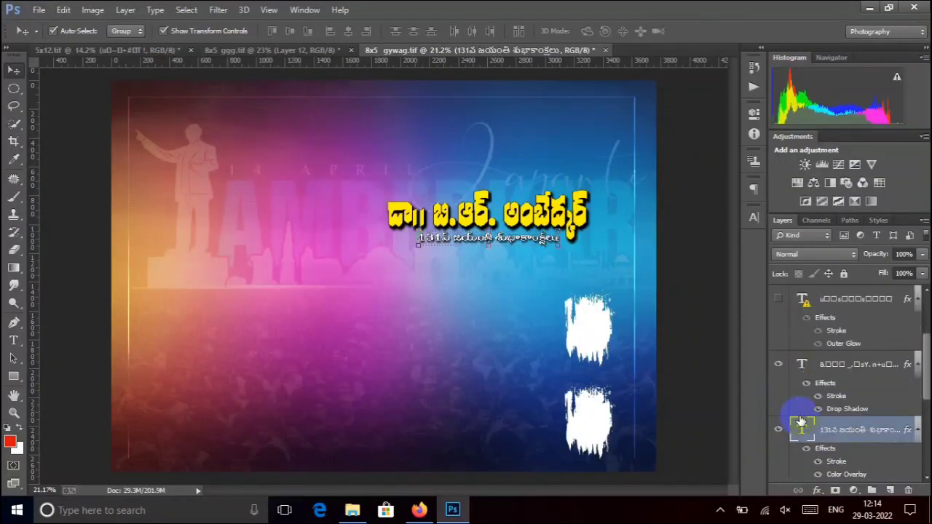
scroll(776, 367, down, 2)
scroll(776, 357, up, 2)
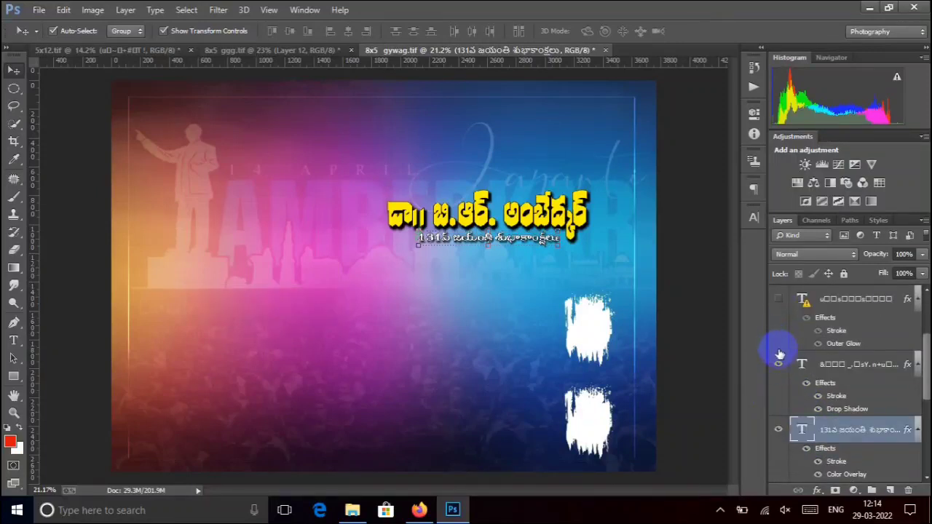
click(779, 363)
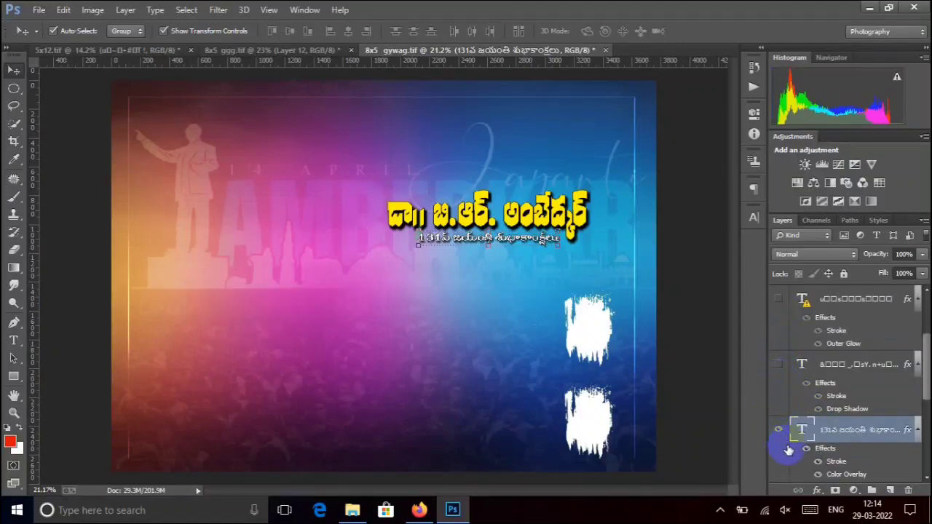
scroll(821, 435, down, 3)
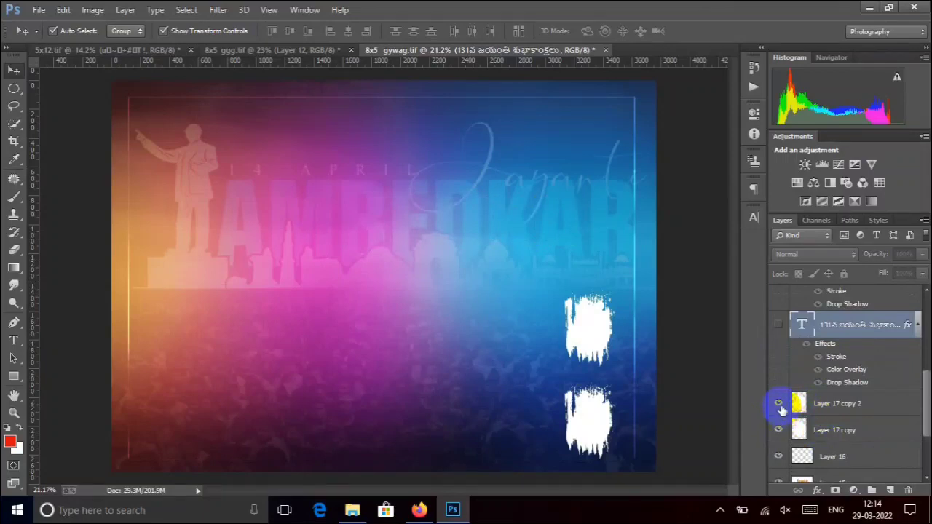
- Hide the white brush strokes on Layer 17 copy 2 and Layer 17 copy, and the thin frame on Layer 16
click(779, 430)
click(832, 430)
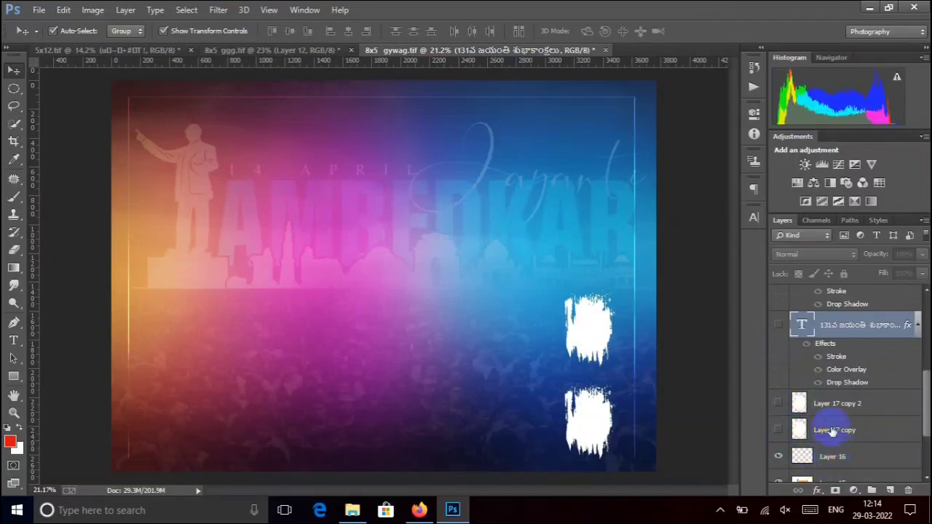
scroll(832, 429, down, 2)
click(780, 402)
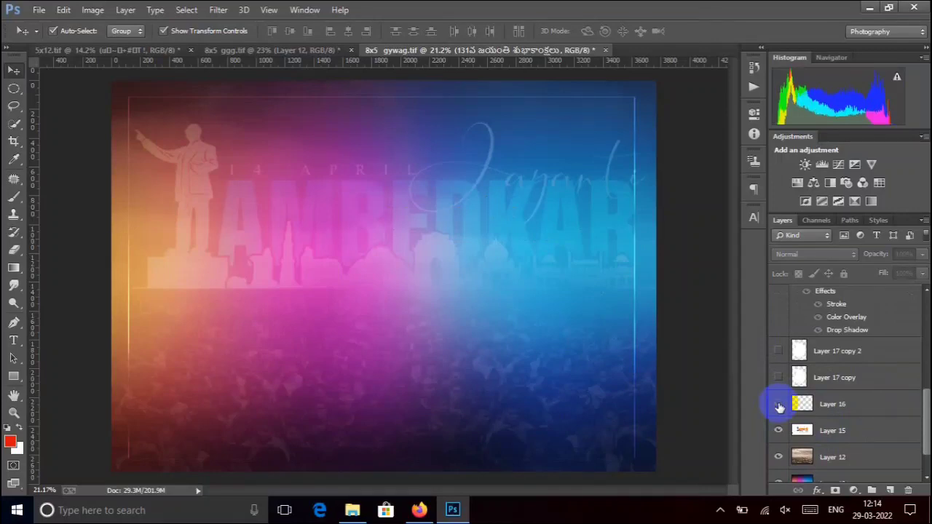
- Hide the statue and AMBEDKAR lettering on Layer 15, the crowd on Layer 12 and the colour gradient on Layer 10
click(778, 432)
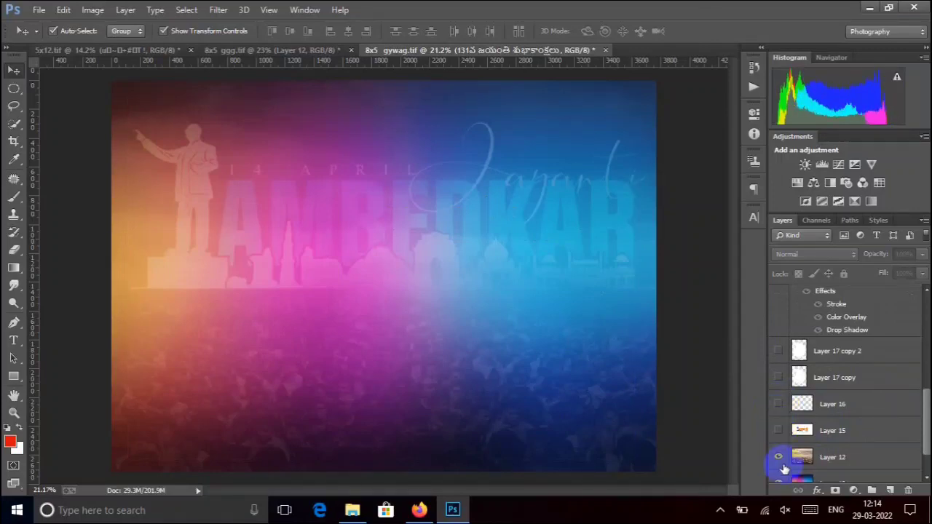
click(777, 462)
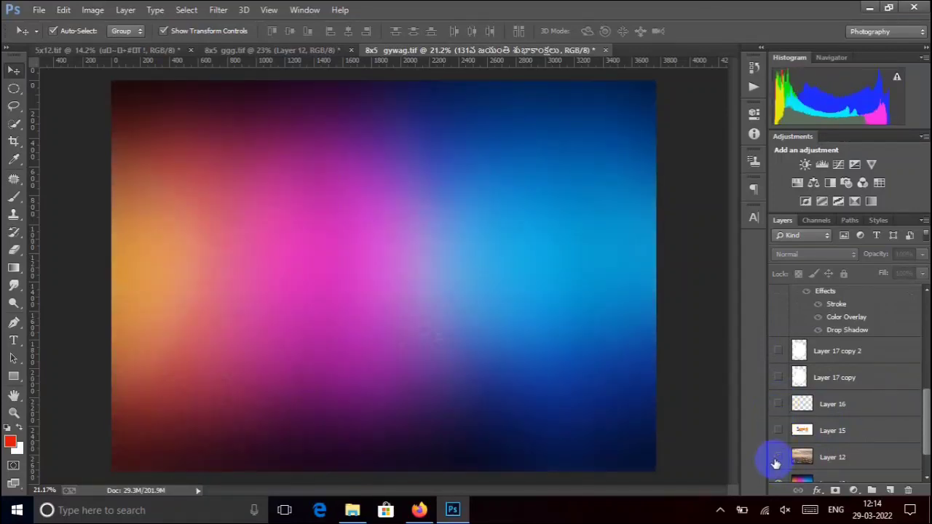
scroll(776, 461, down, 2)
click(778, 444)
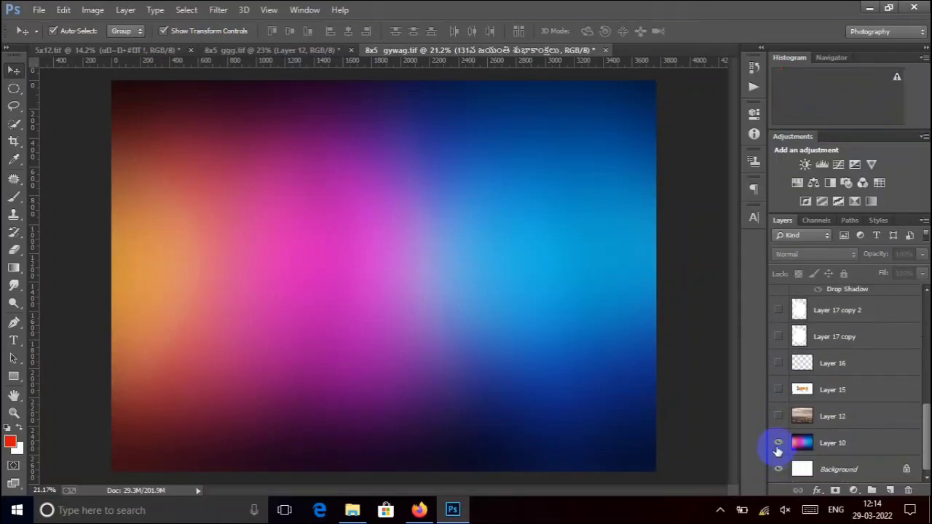
- Show Layer 10, Layer 12, Layer 15, Layer 16, Layer 17 copy and Layer 17 copy 2 again, working upward
click(779, 443)
click(778, 416)
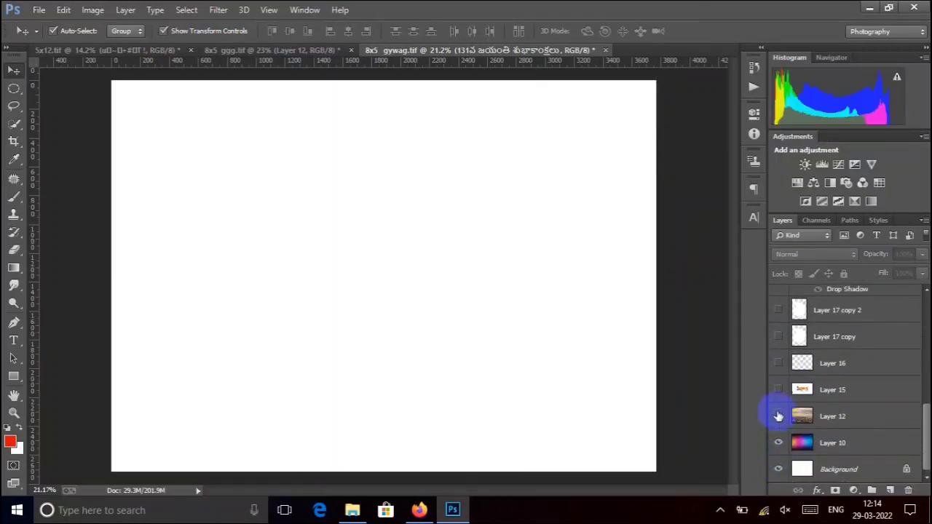
click(778, 391)
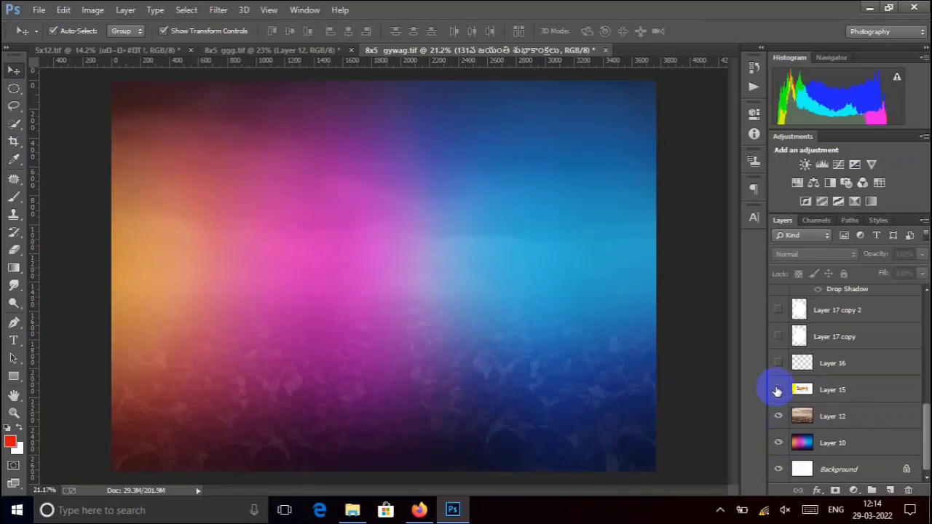
click(778, 362)
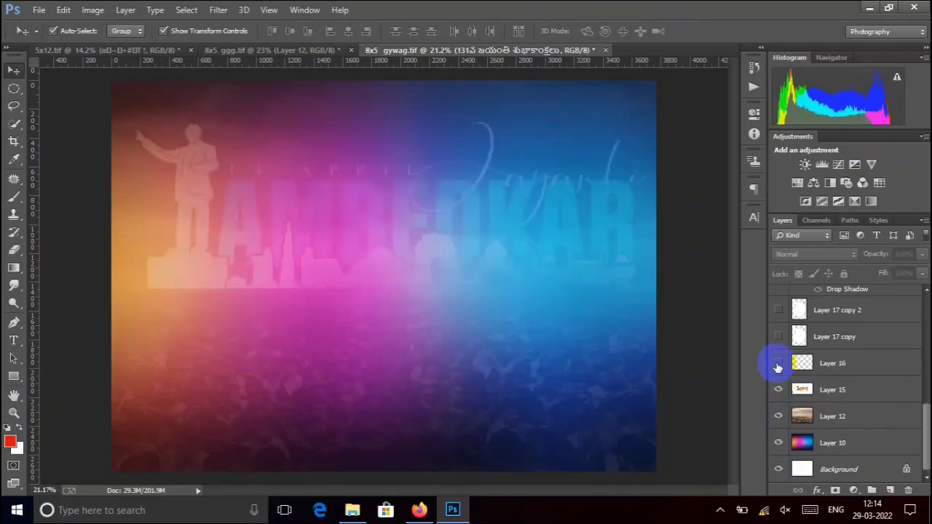
click(778, 337)
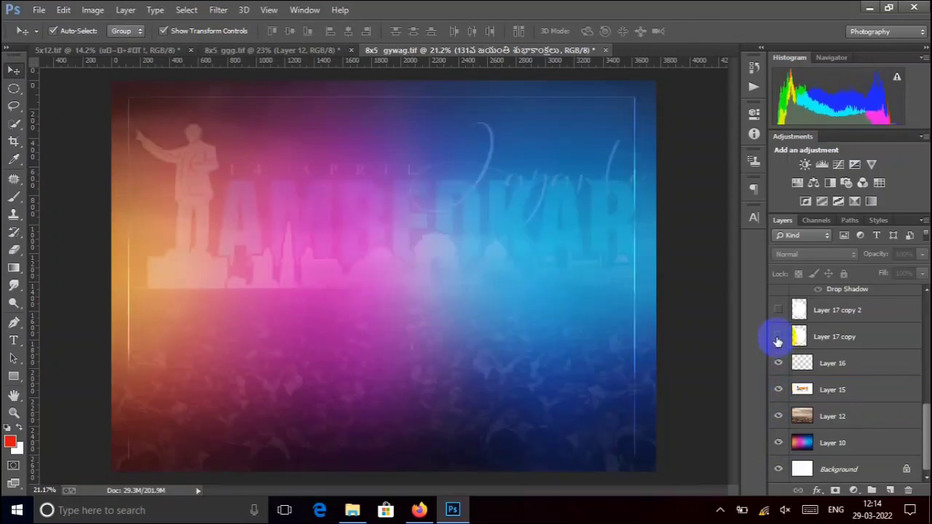
click(778, 310)
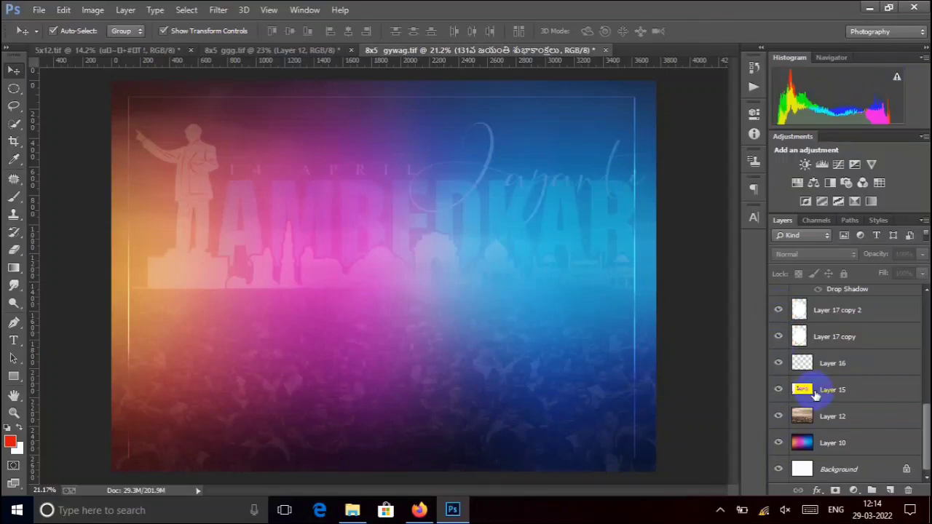
- Show the 131 greeting, the yellow title and the red text above it again
scroll(816, 396, up, 3)
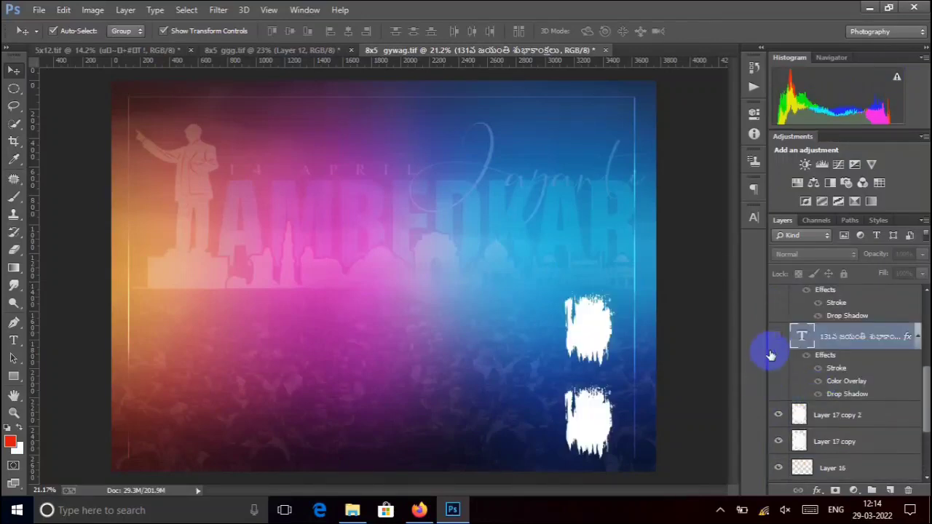
scroll(834, 388, up, 3)
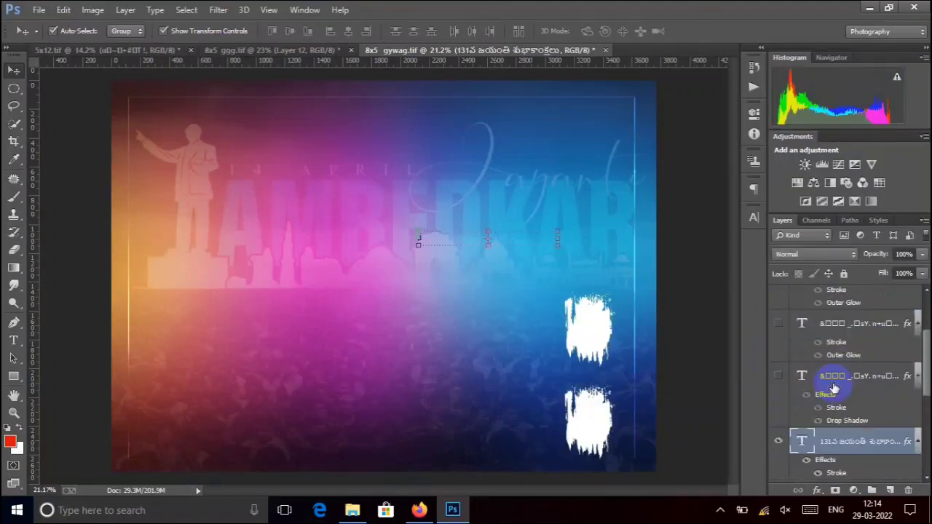
click(779, 376)
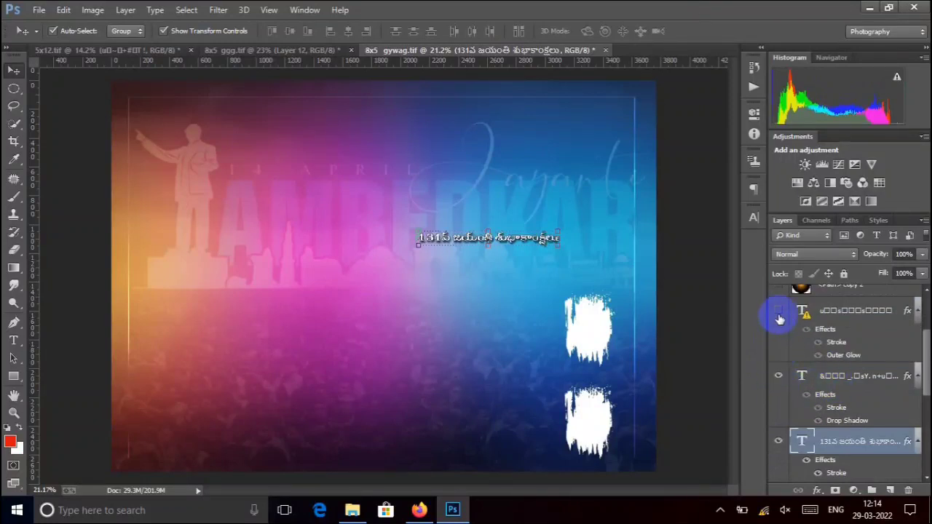
click(780, 314)
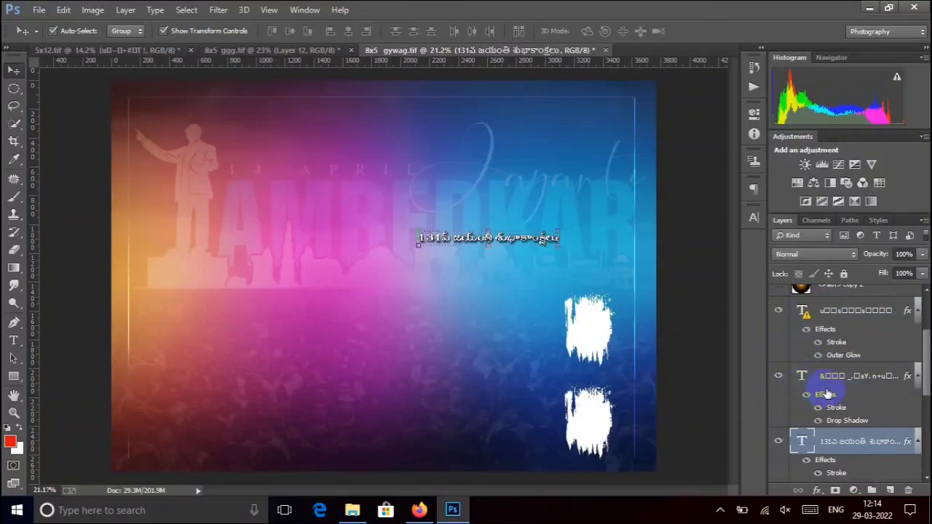
- Show <Path> copy 2, the portrait on Layer 13 and the emblem on Layer 14 again, and fit the banner on screen
scroll(826, 394, up, 3)
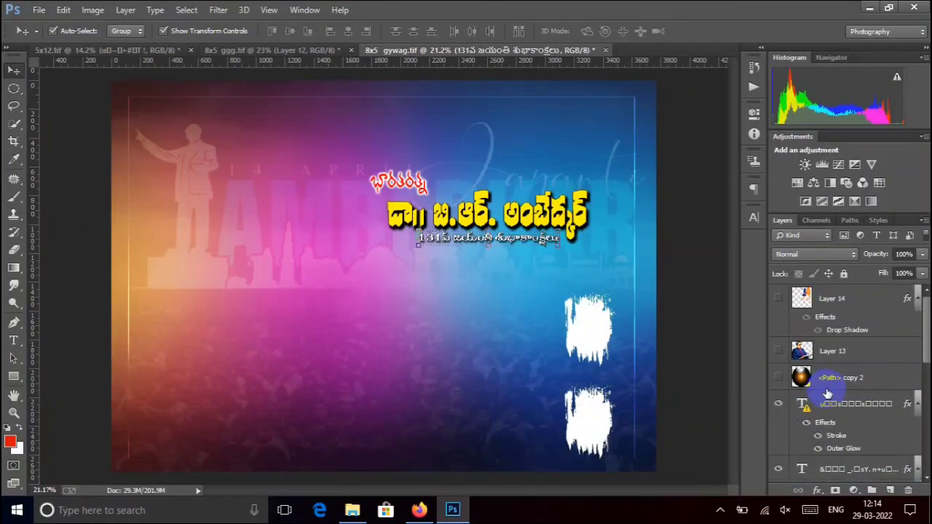
click(779, 352)
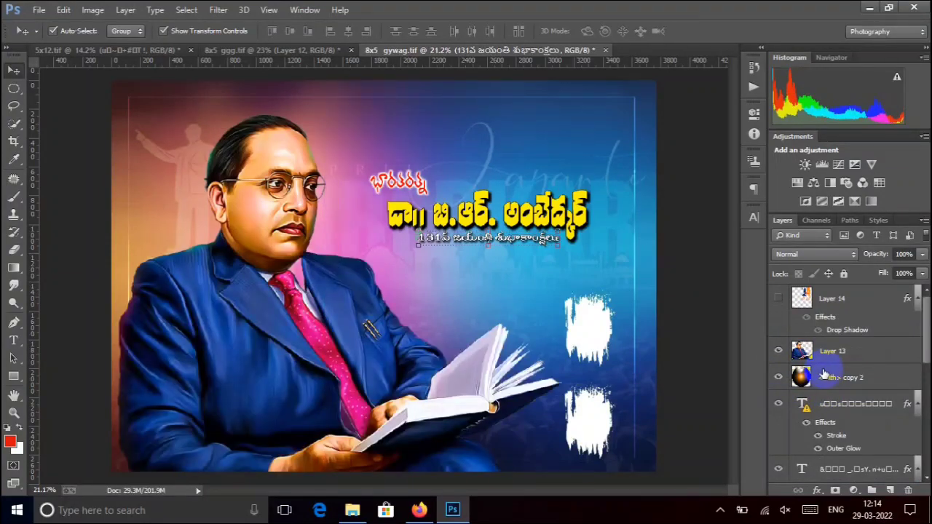
click(777, 301)
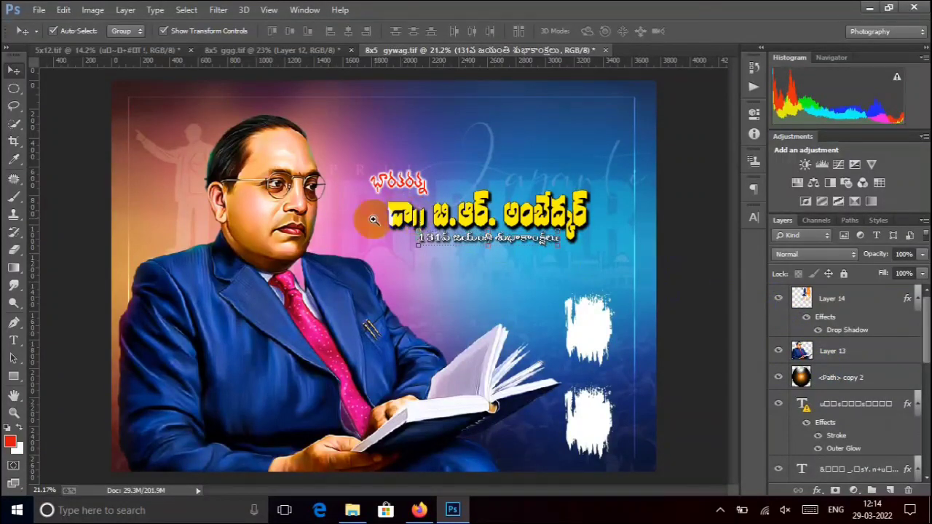
right_click(359, 268)
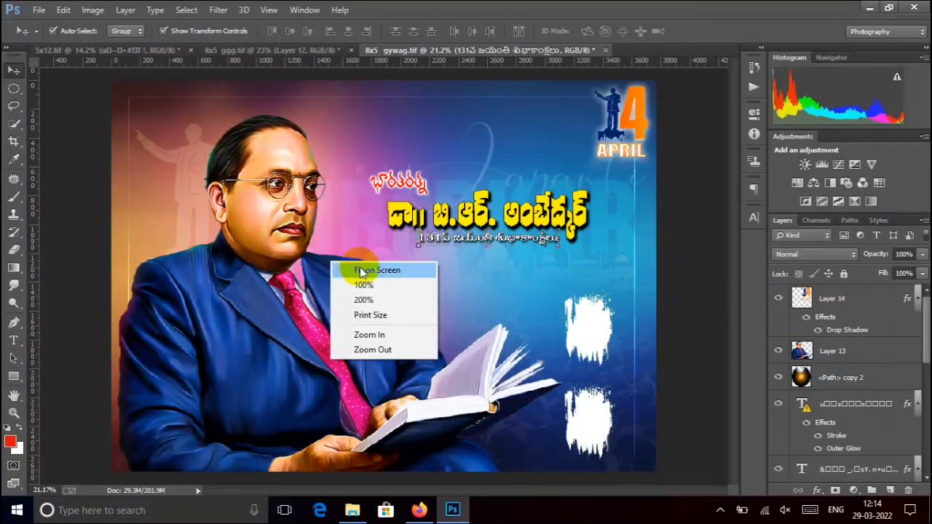
click(368, 271)
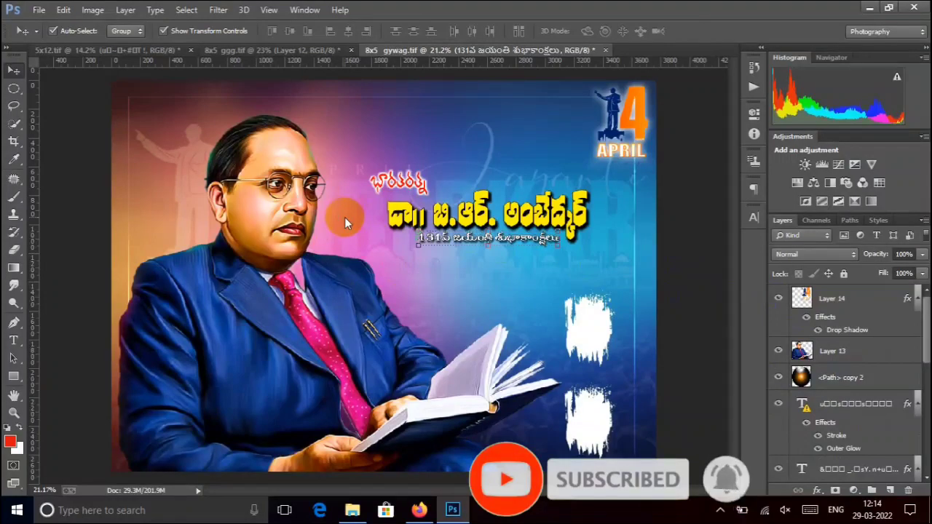
- Open DR from the br folder, accept the missing fonts, dock it beside the other banners and fit it on screen
key(ctrl+o)
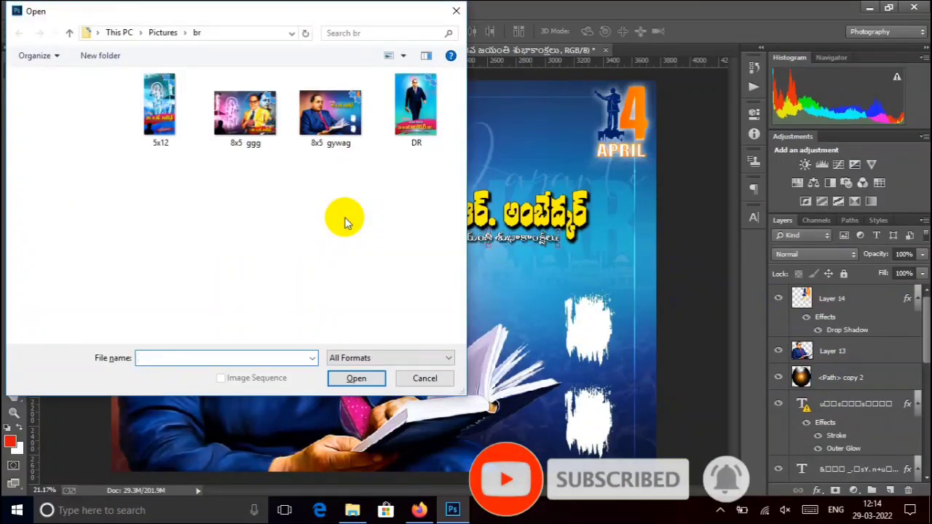
double_click(414, 116)
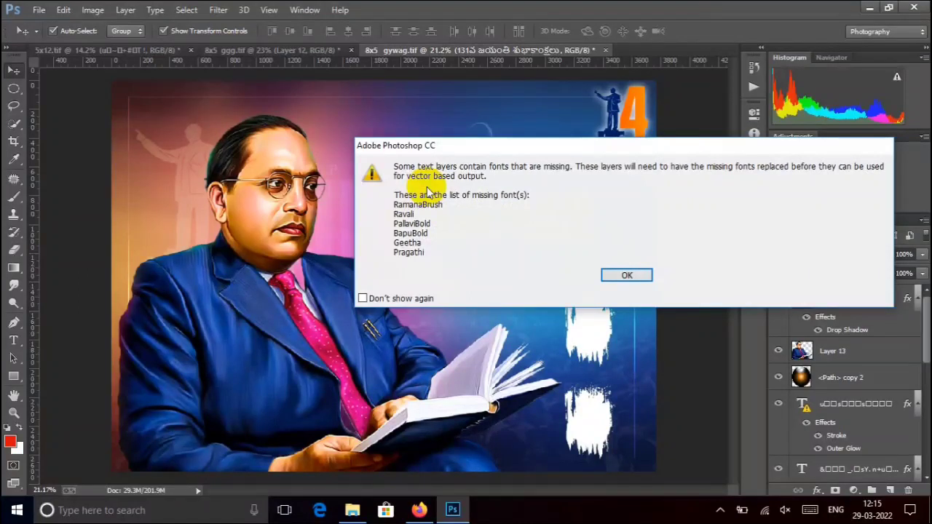
click(620, 276)
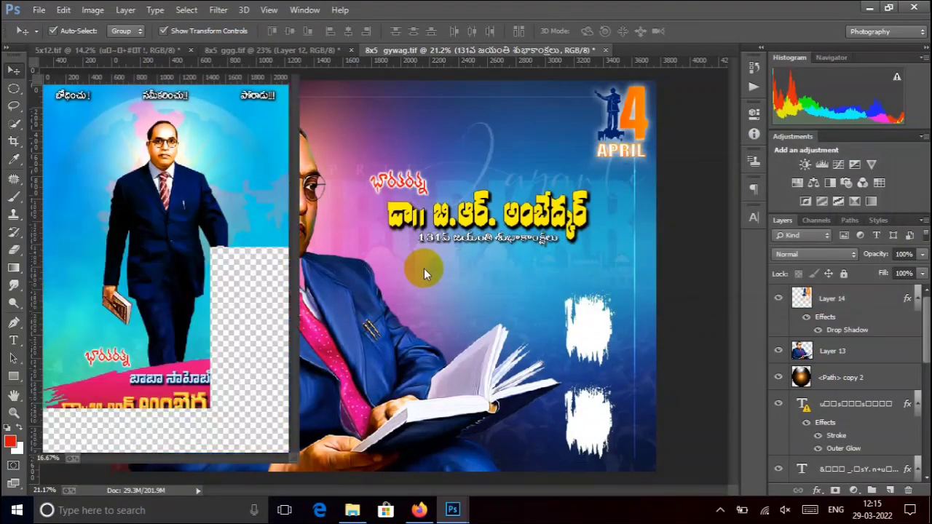
drag(175, 65, 493, 52)
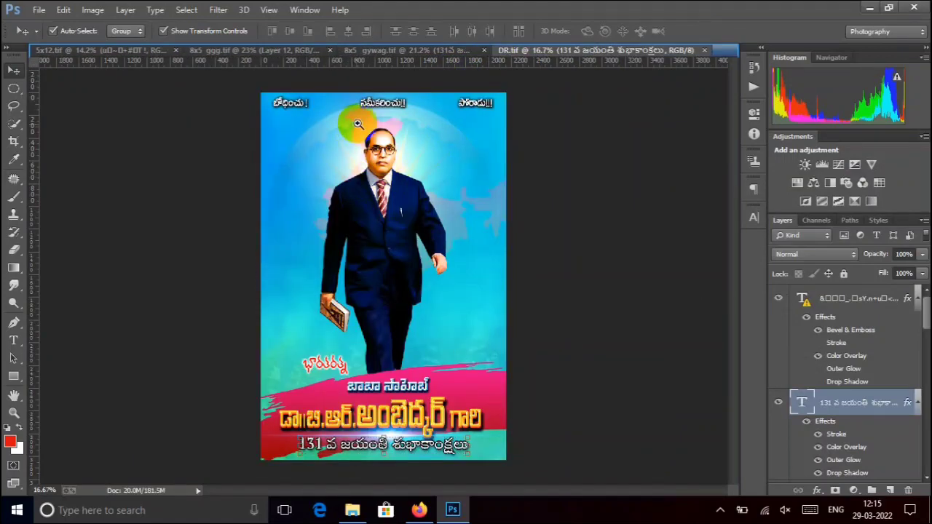
right_click(377, 141)
click(383, 146)
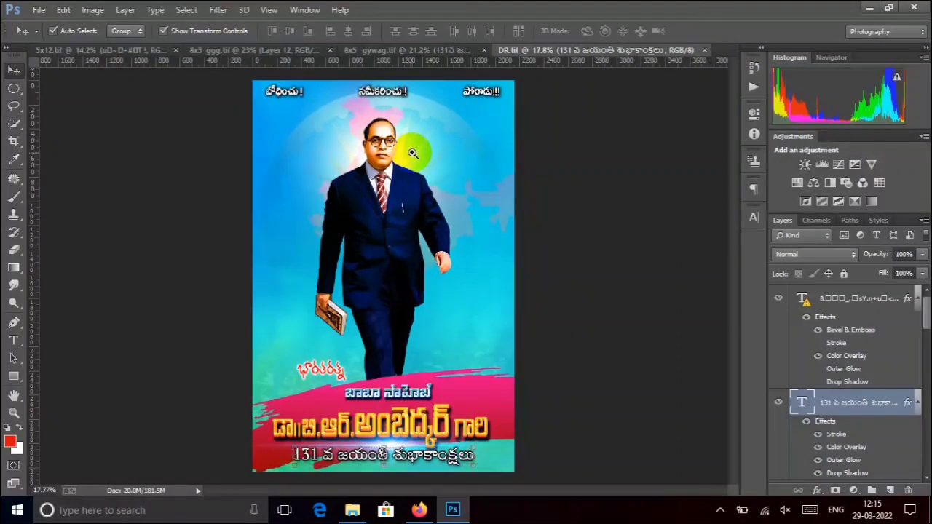
- Examine the DR banner up close from the slogans and face down to the book, titles and 131 greeting
click(393, 102)
click(393, 102)
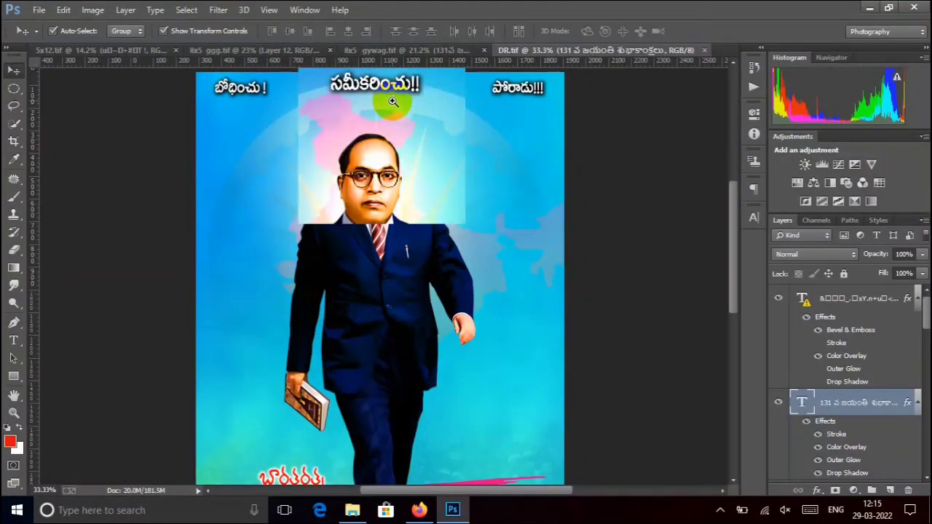
click(394, 102)
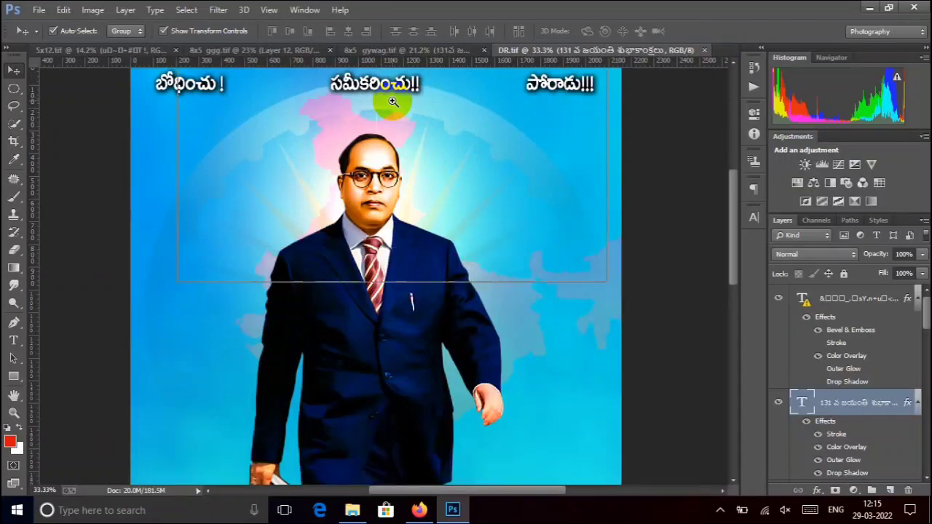
click(392, 102)
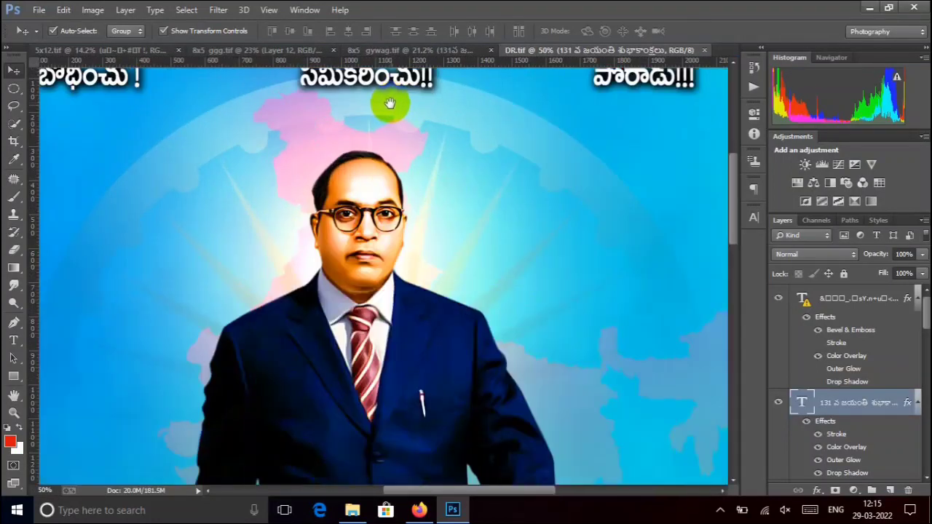
key(ctrl+minus)
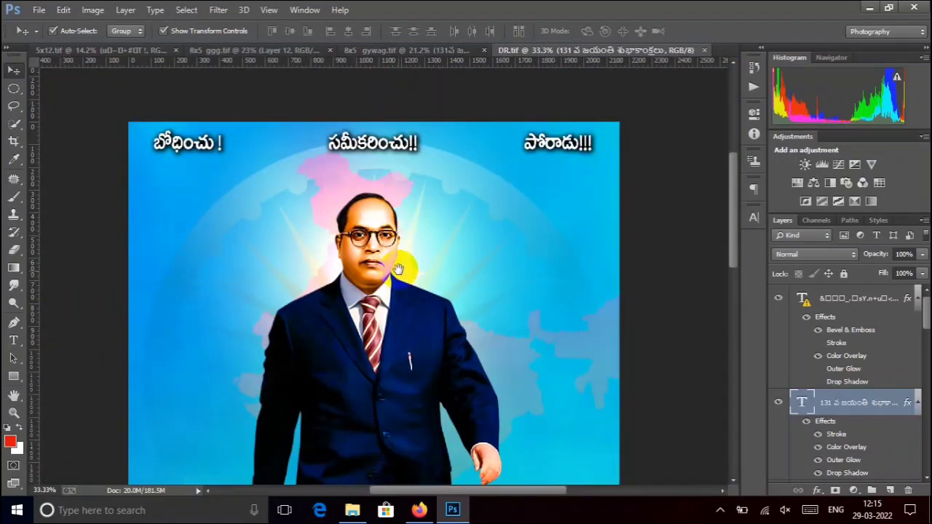
scroll(397, 258, down, 3)
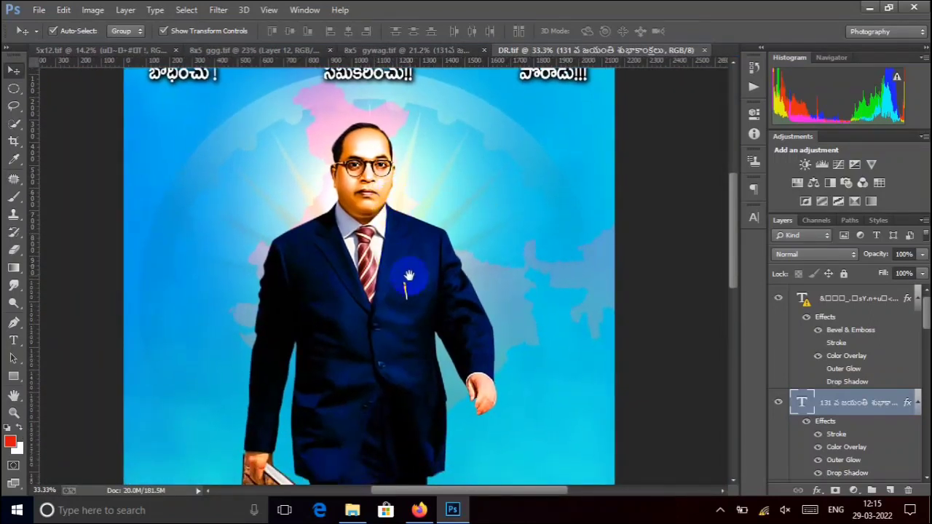
drag(412, 275, 408, 215)
mouse_move(393, 309)
mouse_down()
mouse_move(413, 118)
mouse_move(425, 118)
mouse_move(447, 207)
mouse_up()
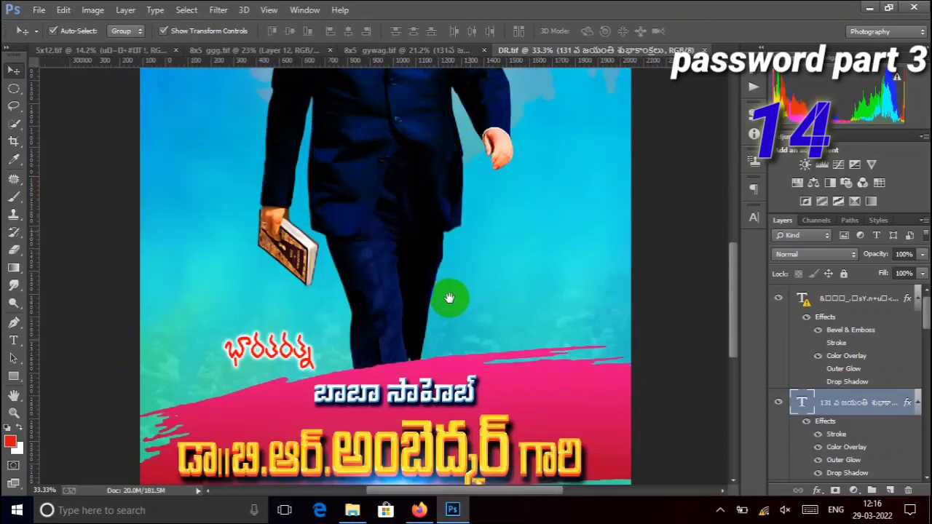
mouse_move(449, 299)
mouse_down()
mouse_move(473, 120)
mouse_move(449, 255)
mouse_move(450, 313)
mouse_up()
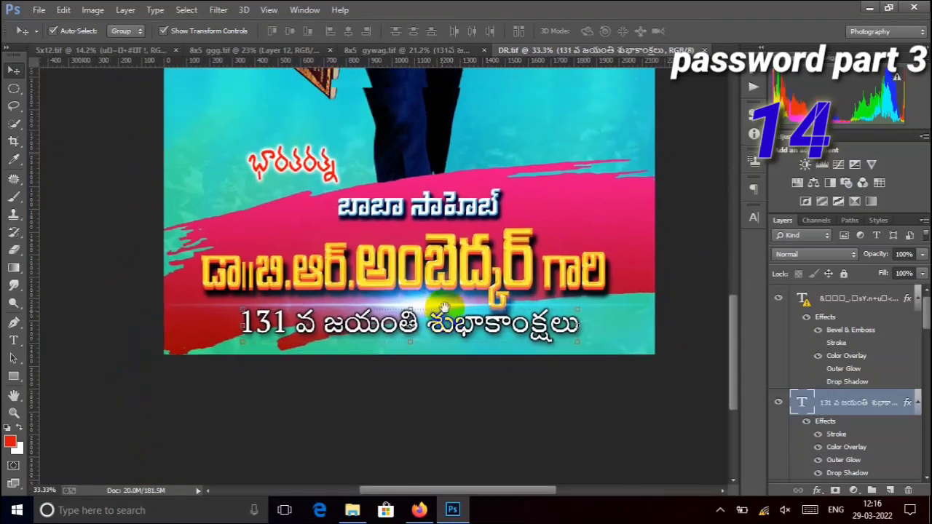
drag(424, 162, 426, 255)
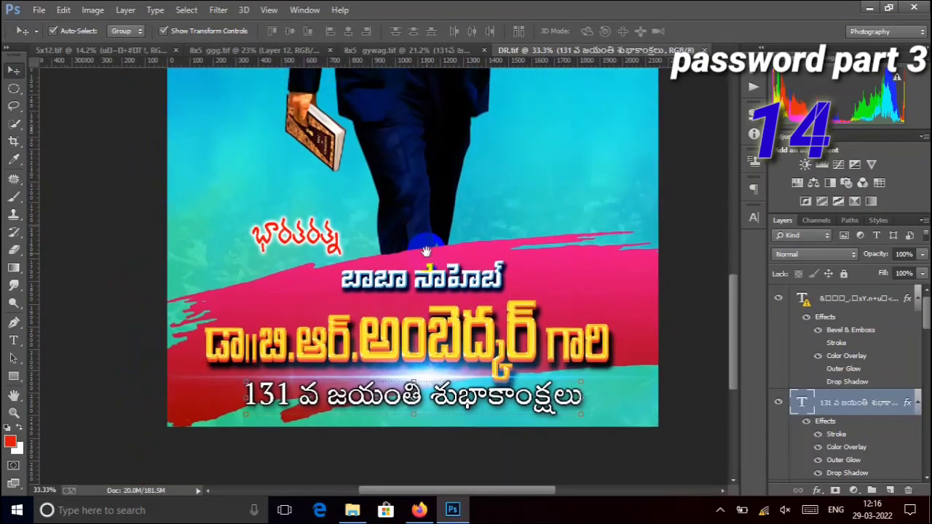
right_click(396, 183)
click(412, 197)
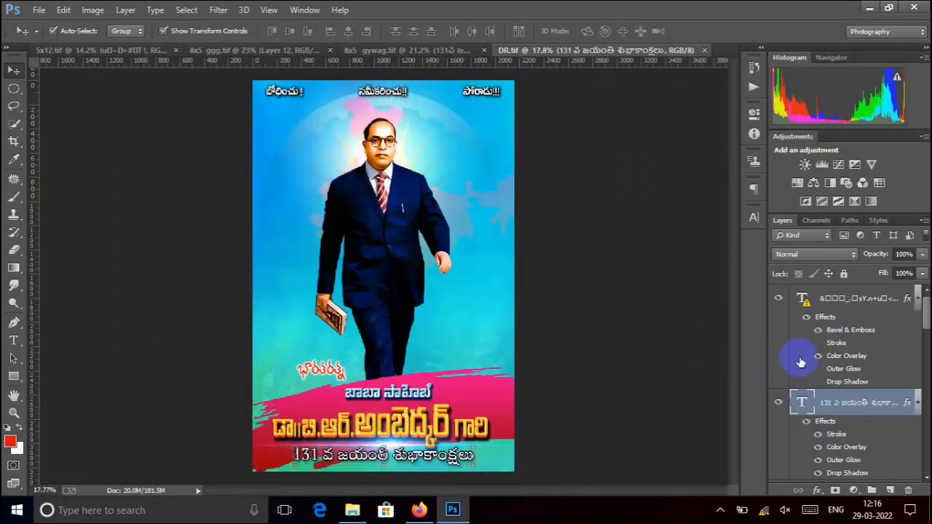
- Hide both yellow title text layers, the 131 greeting and the light flare on Layer 15 copy
click(775, 300)
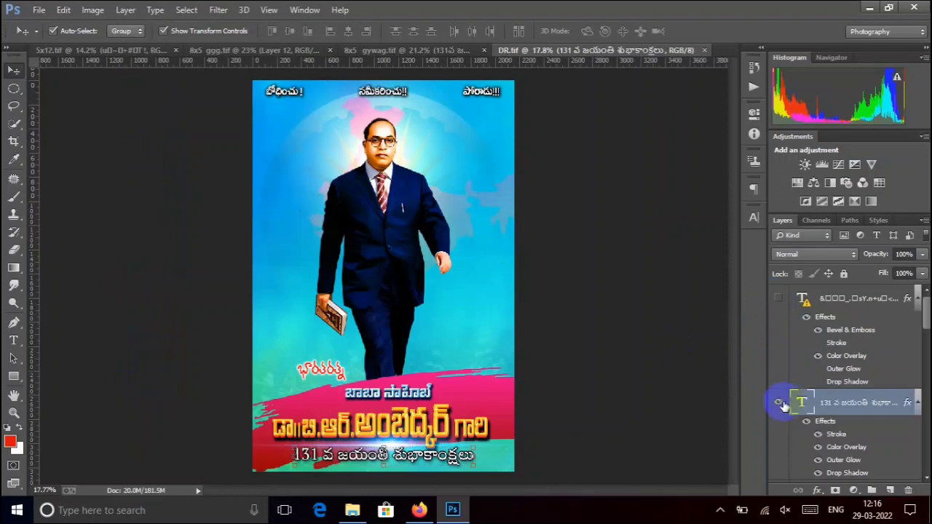
click(778, 406)
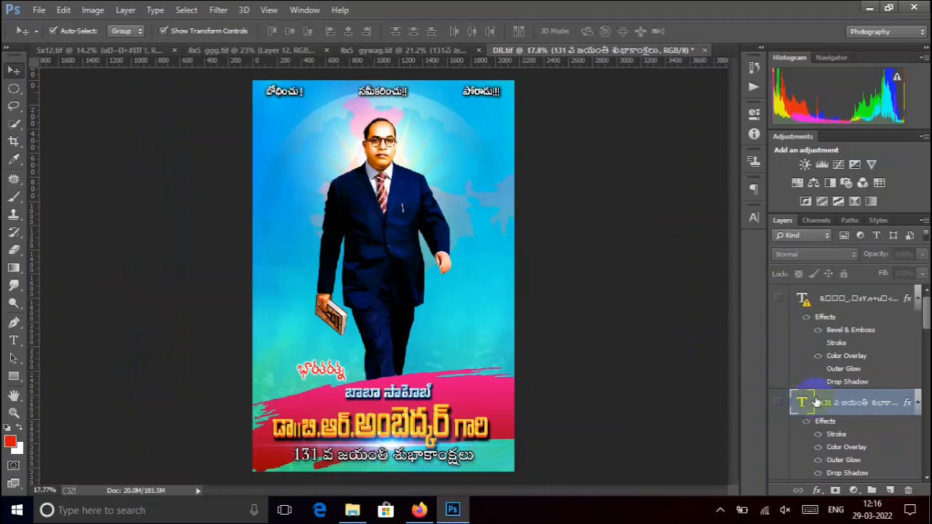
scroll(816, 403, down, 3)
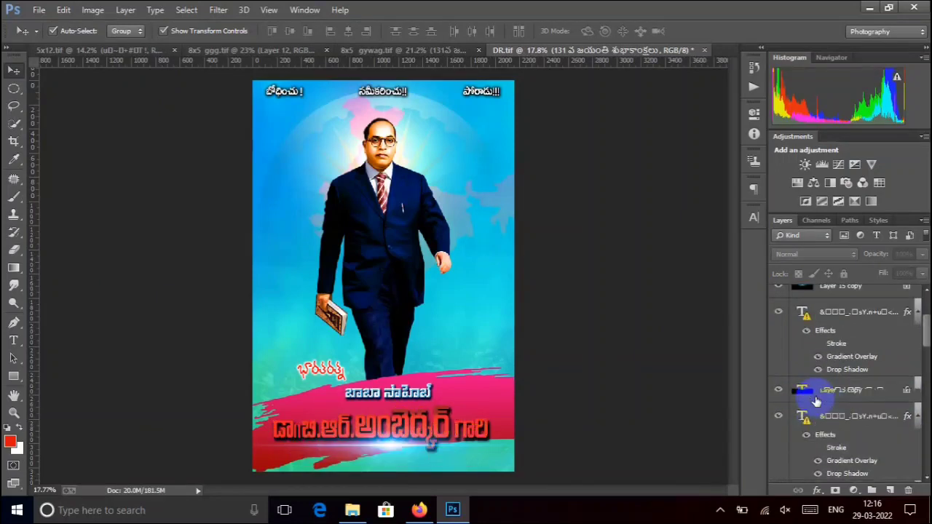
click(778, 392)
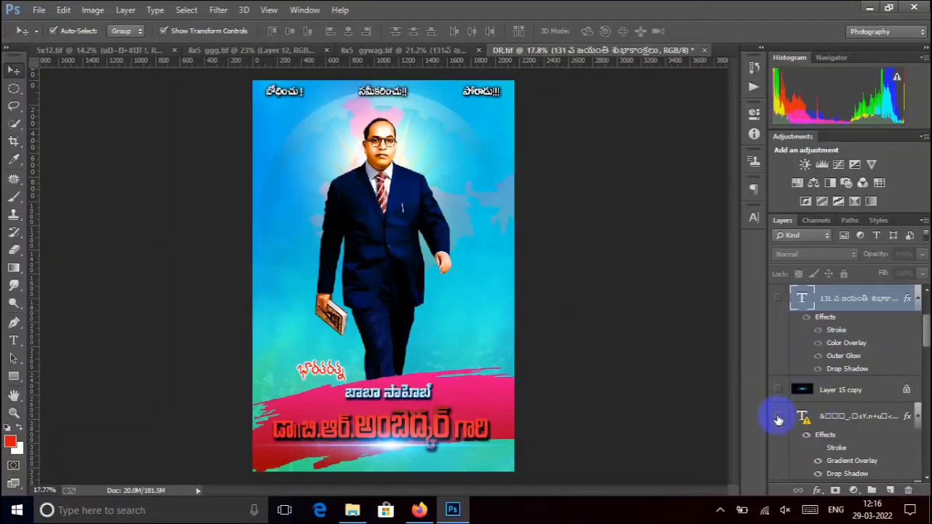
click(778, 419)
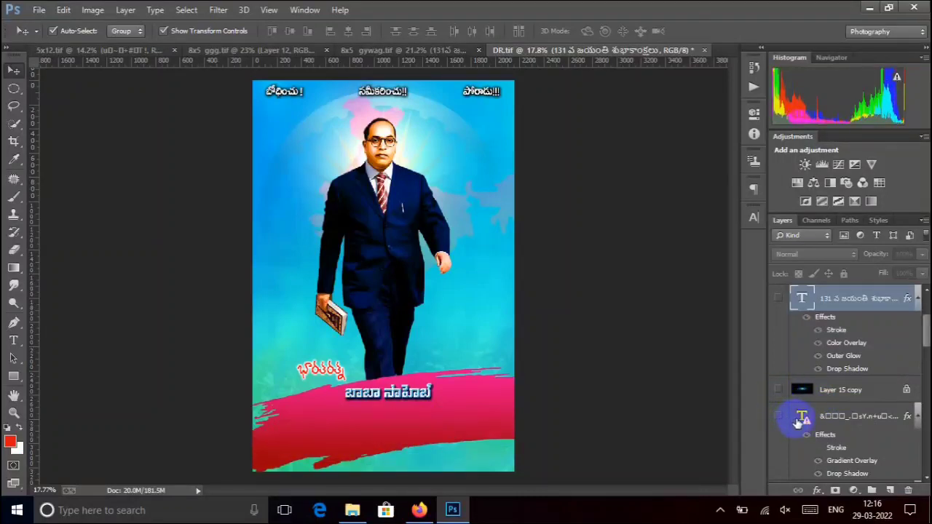
- Hide the white బాబా సాహెబ్ text and the red భారతరత్న text
scroll(800, 424, down, 3)
click(778, 390)
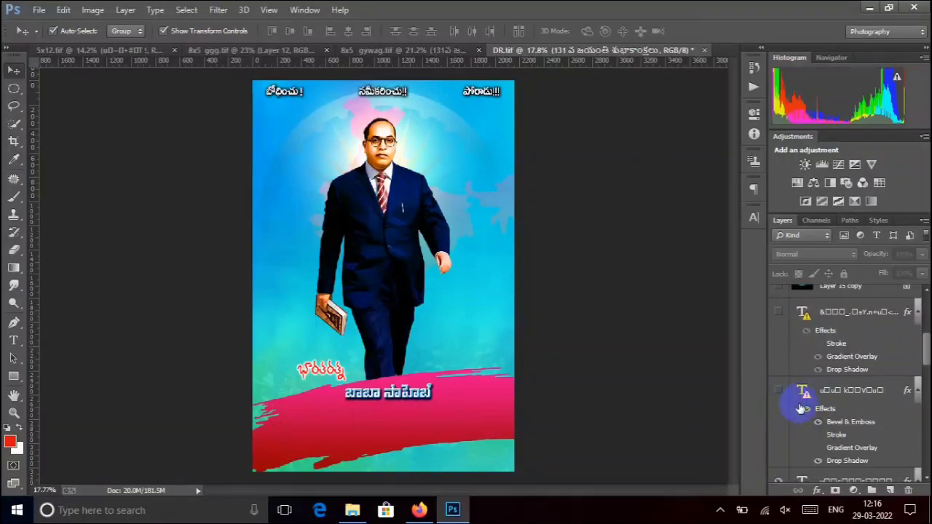
scroll(801, 412, down, 3)
scroll(797, 400, up, 3)
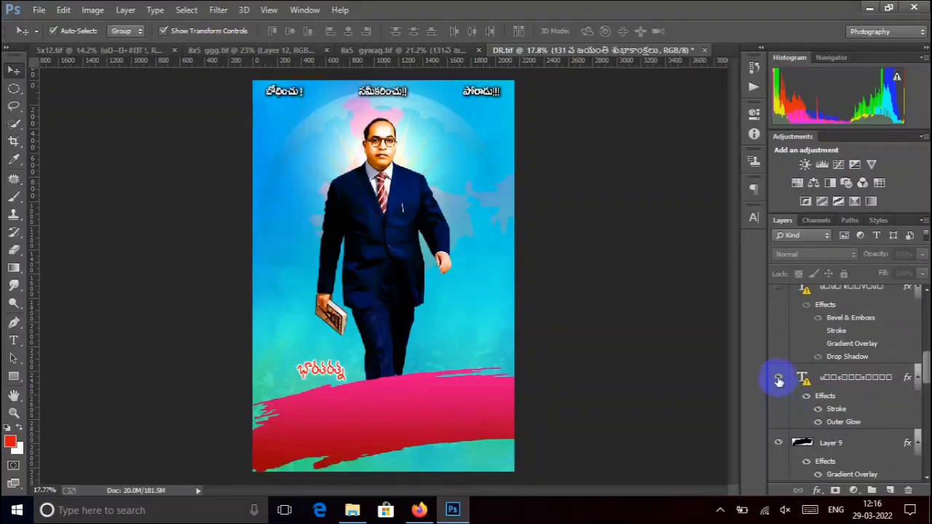
scroll(821, 409, down, 3)
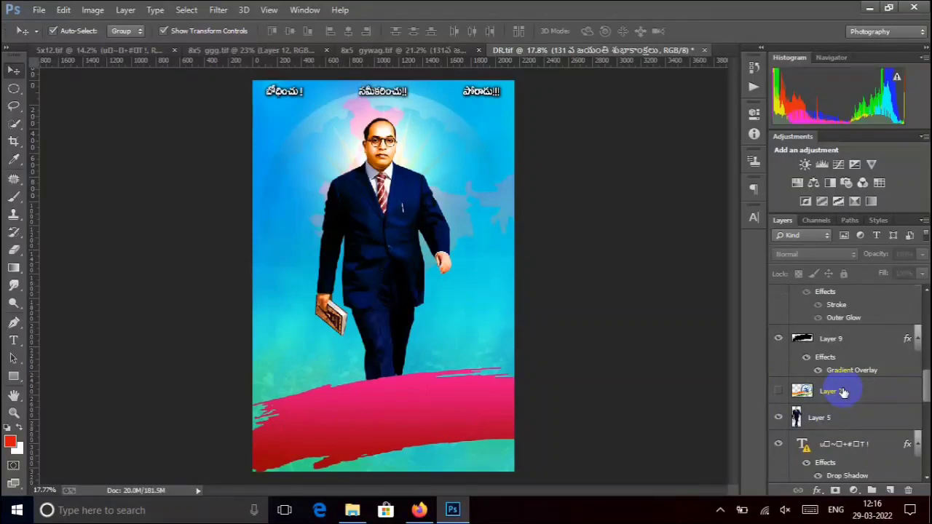
- Delete the hidden Layer 2 and hide the pink brush stroke on Layer 9
click(842, 392)
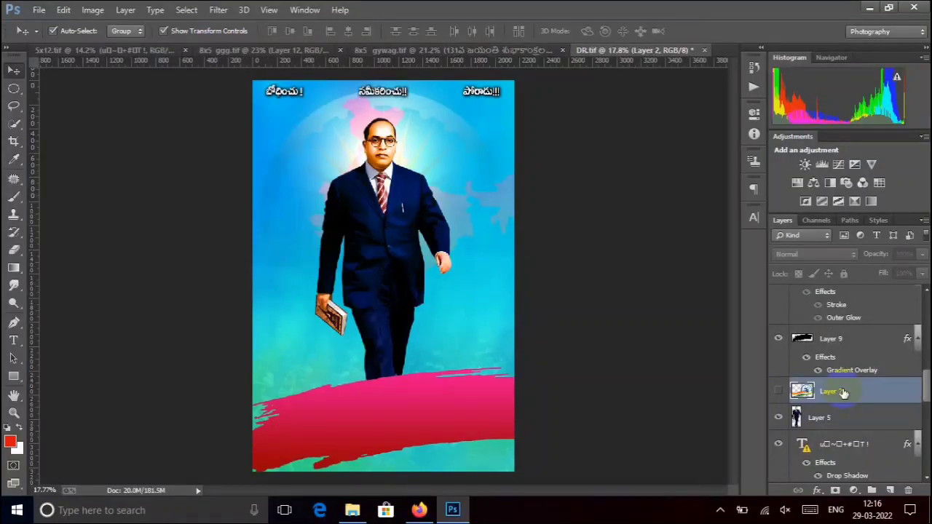
key(Delete)
scroll(843, 393, up, 3)
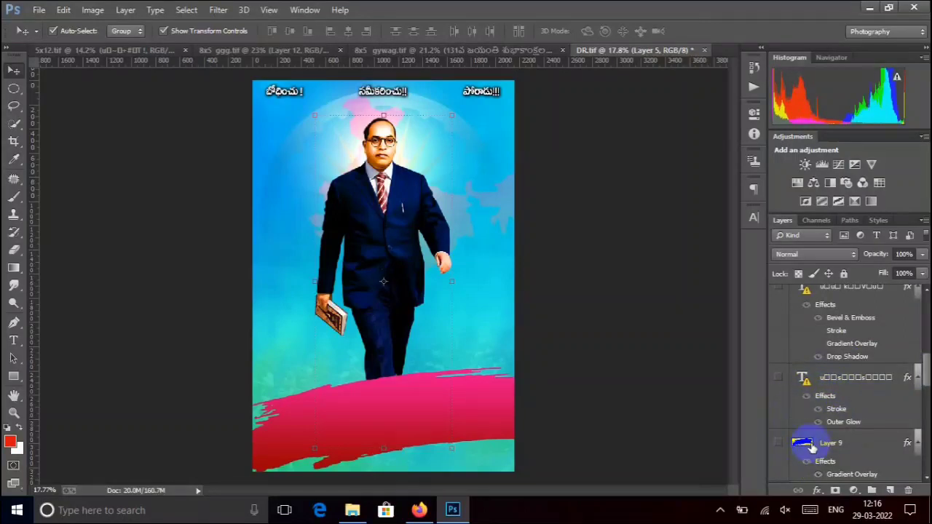
scroll(828, 440, down, 3)
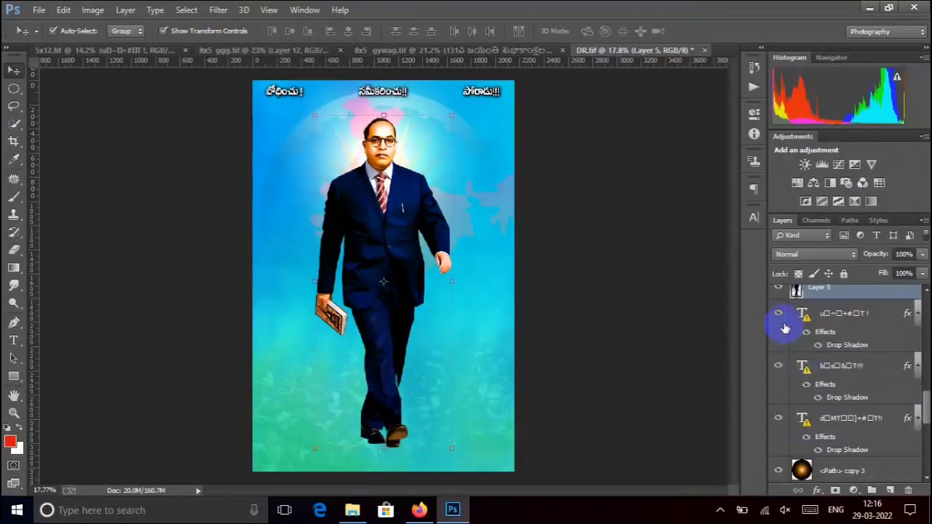
- Hide the standing figure on Layer 5 and the three slogan text layers below it
scroll(805, 357, up, 3)
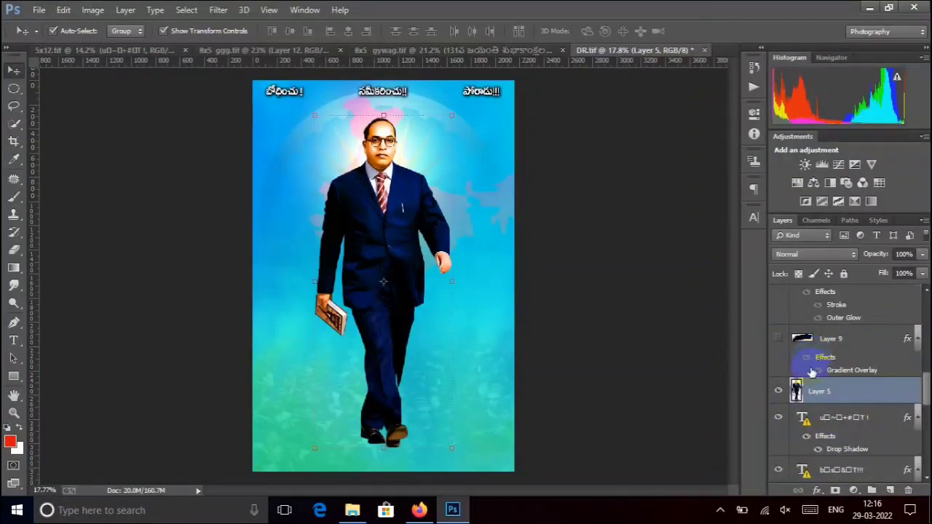
click(780, 394)
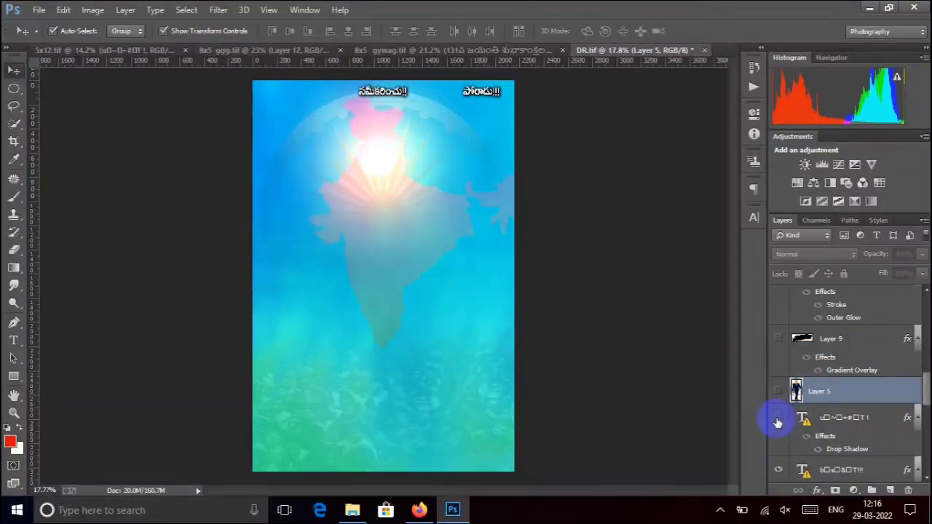
click(778, 418)
click(778, 470)
scroll(822, 451, down, 3)
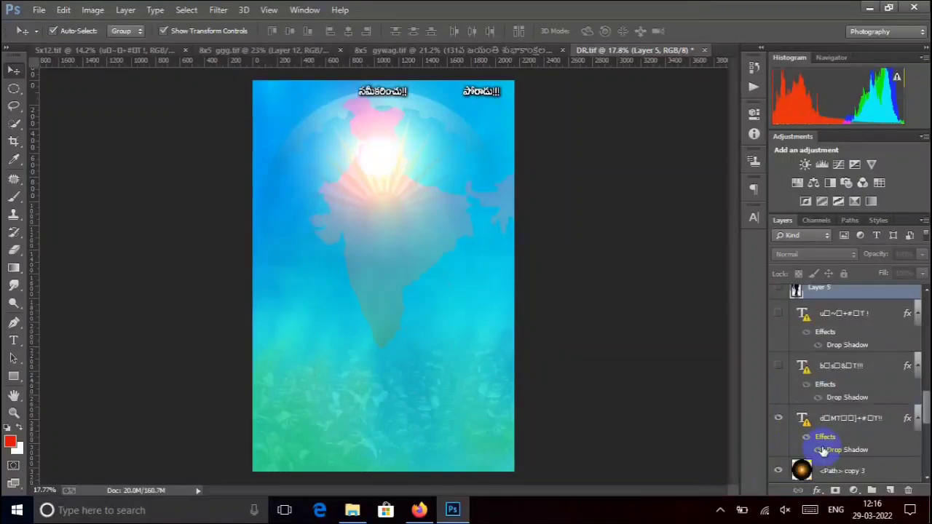
click(779, 418)
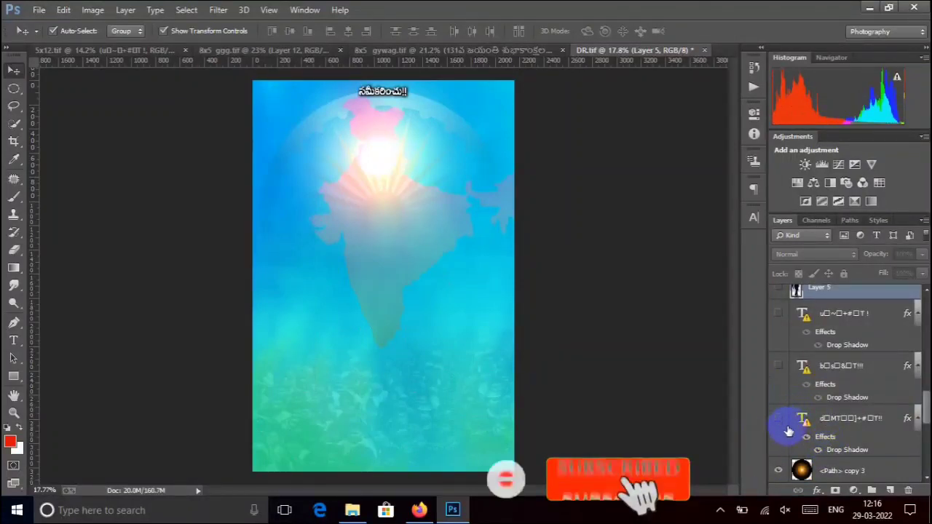
- Hide the glow on <Path> copy 3 and the India map on Layer 7
click(777, 472)
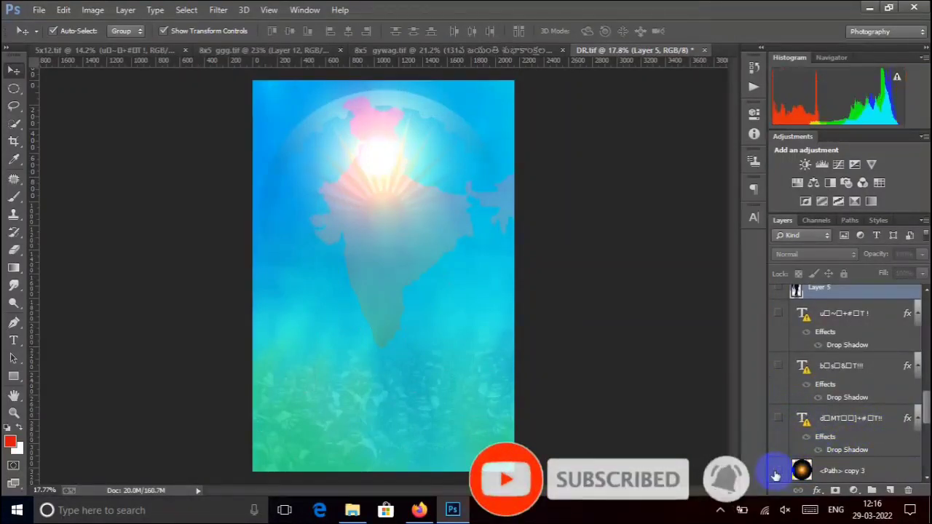
scroll(778, 466, down, 3)
click(780, 458)
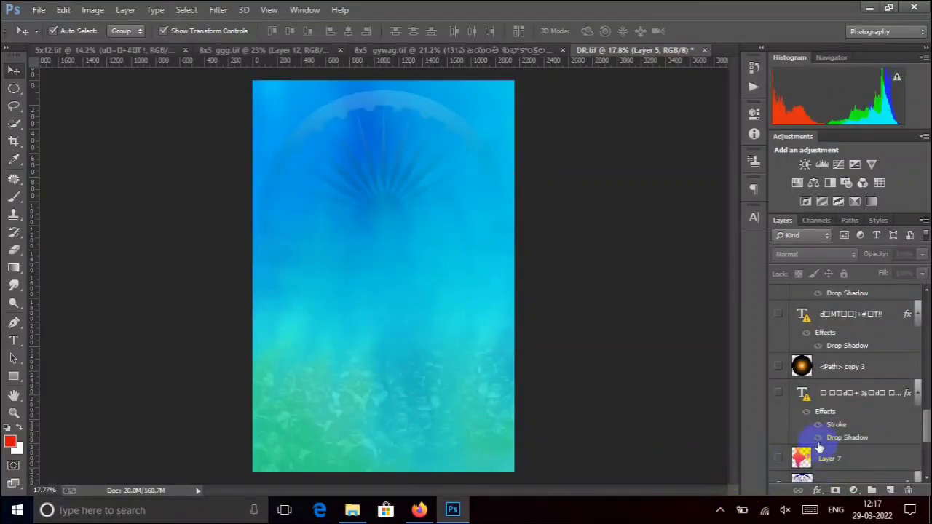
- Hide Layer 1, the wheel on Layer 6 and the crowd on Layer 8, and show Layer 1 and Layer 4 again
scroll(802, 452, down, 4)
click(778, 444)
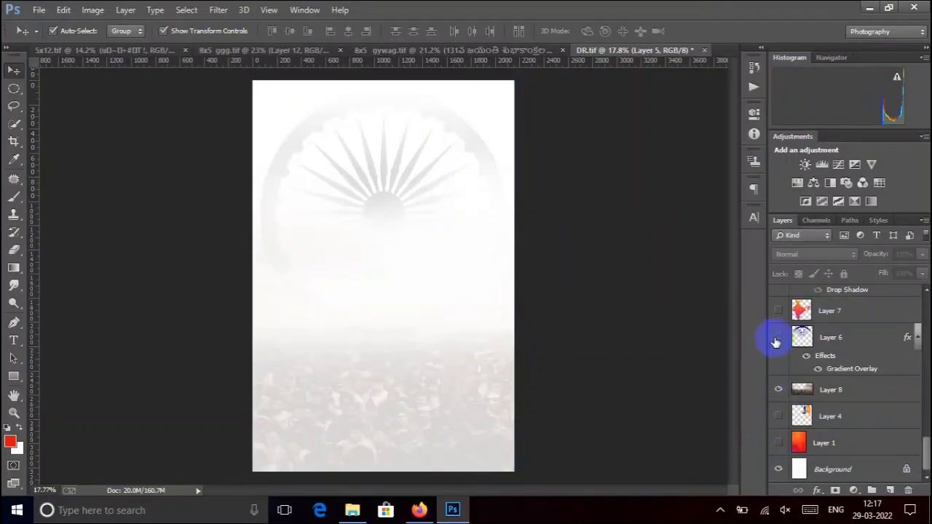
click(778, 340)
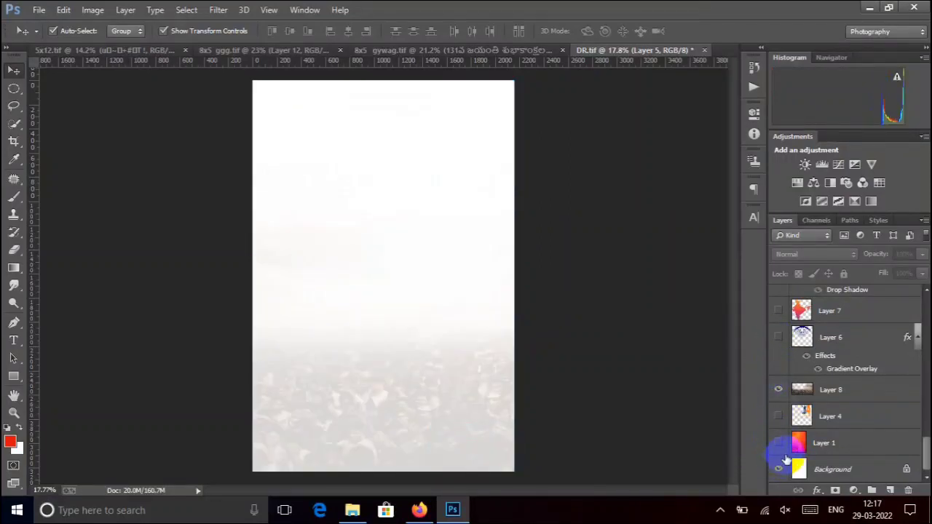
click(778, 389)
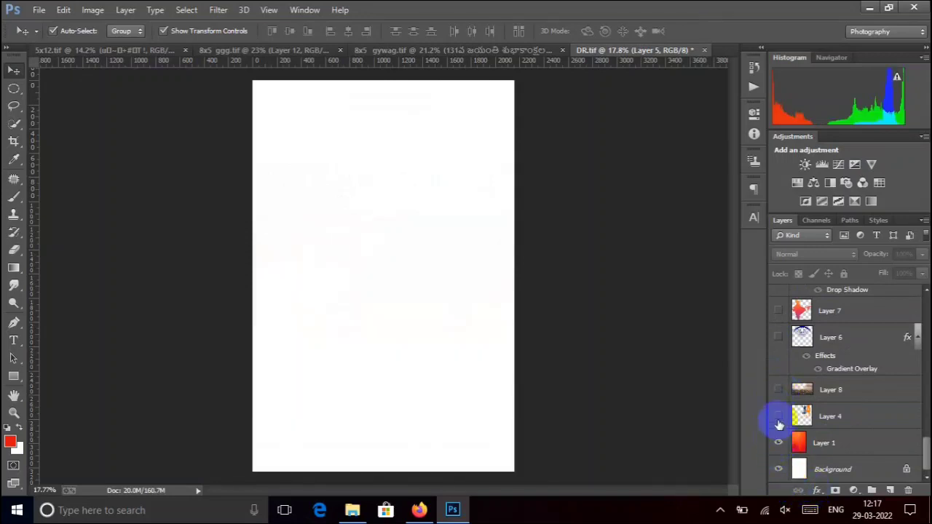
click(779, 416)
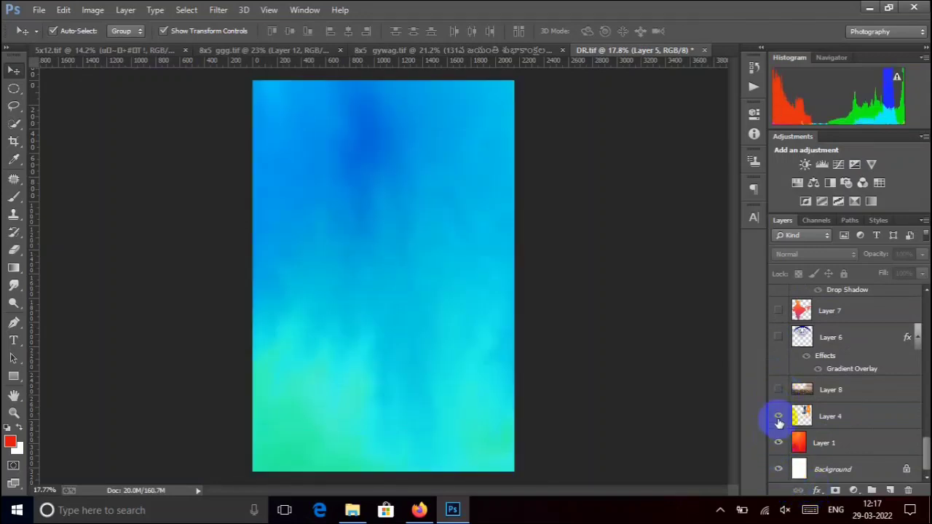
- Show the crowd on Layer 8, the wheel on Layer 6 and the India map on Layer 7, and hide Layer 4
click(779, 418)
click(779, 389)
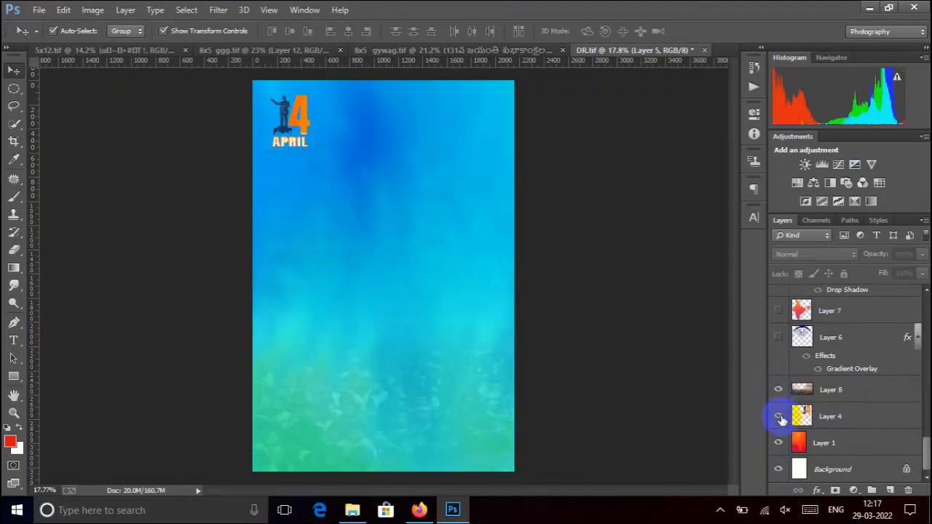
click(779, 417)
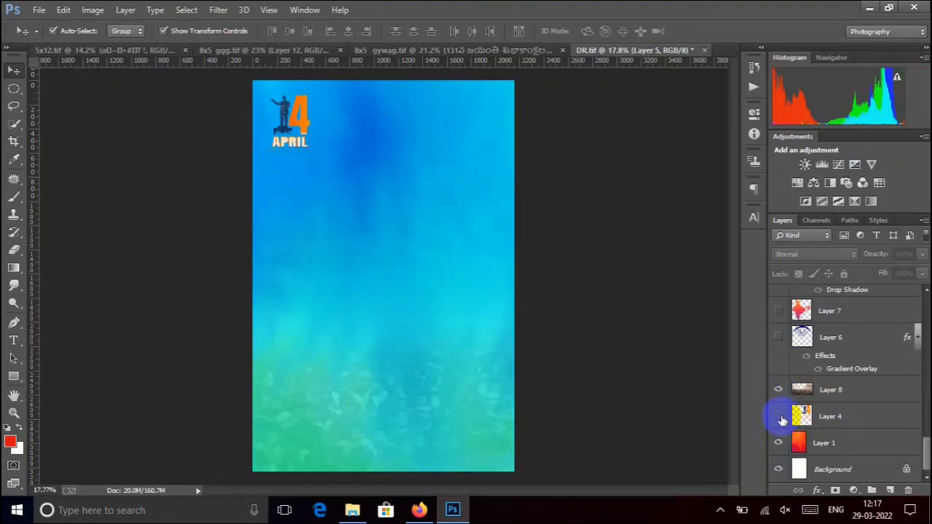
click(779, 342)
click(778, 339)
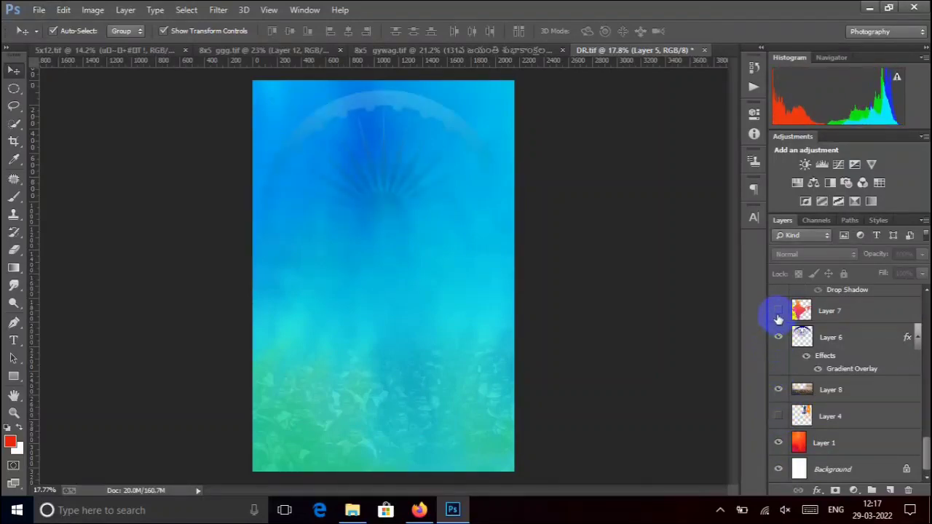
click(779, 311)
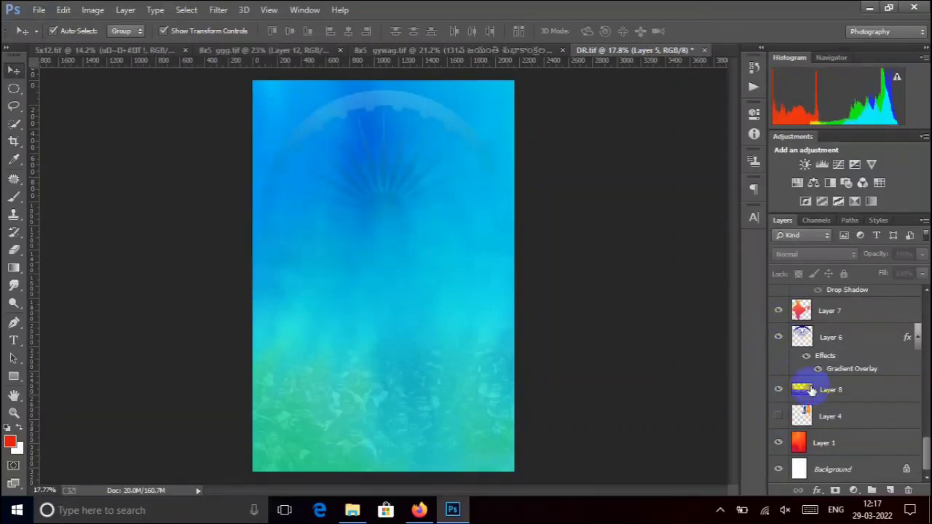
- Show the glow on <Path> copy 3, and briefly show the slanted three-line text layer below it before hiding it again
scroll(826, 416, up, 3)
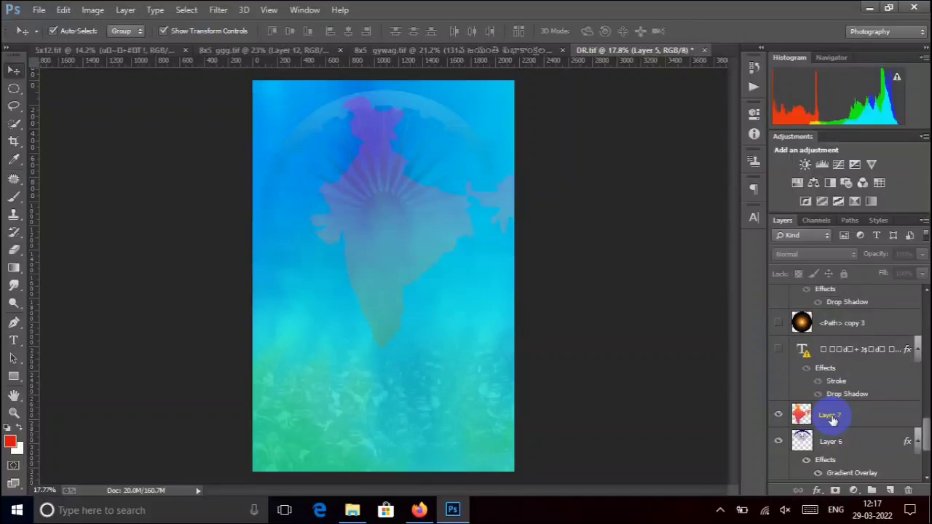
click(779, 336)
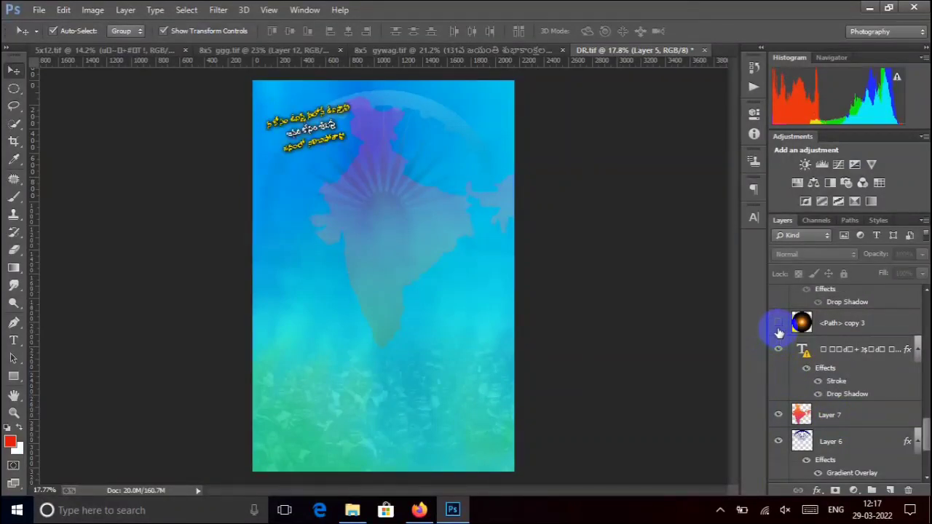
click(779, 329)
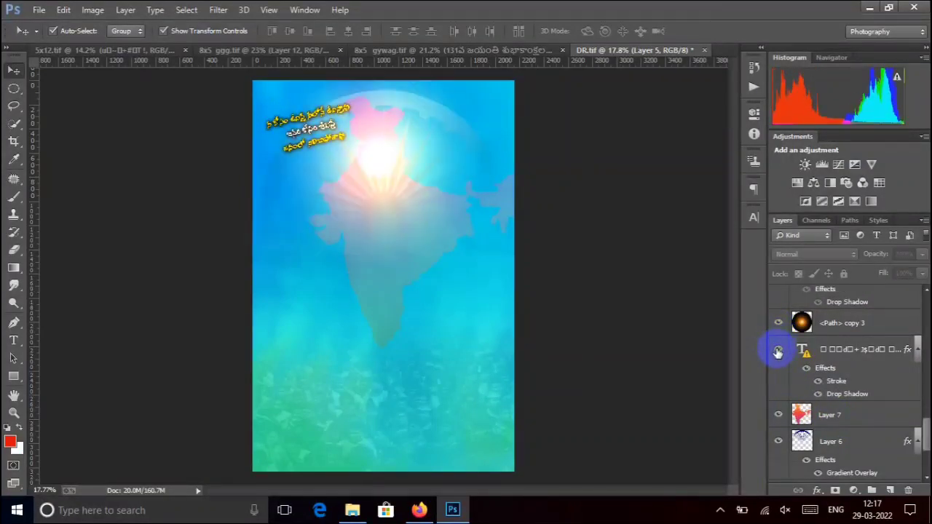
click(777, 351)
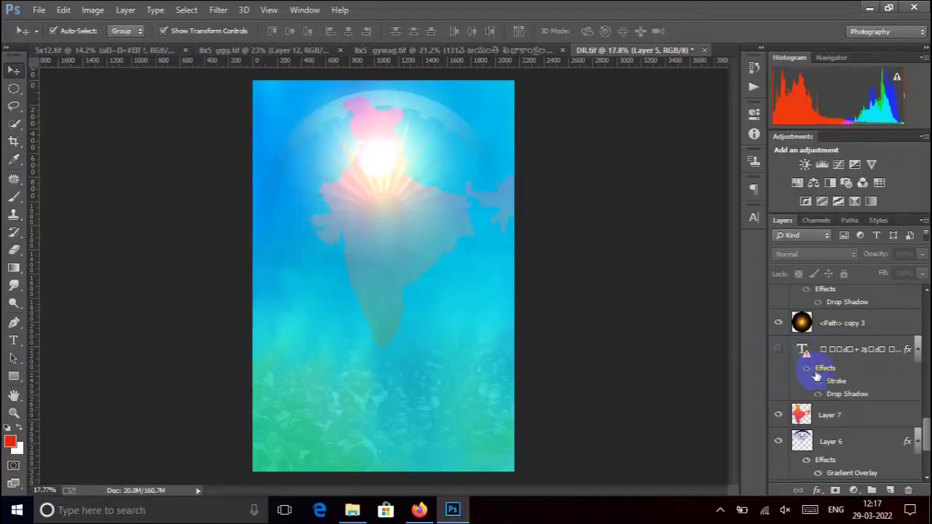
- Show the three slogan text layers between <Path> copy 3 and Layer 5
scroll(812, 375, up, 3)
click(778, 374)
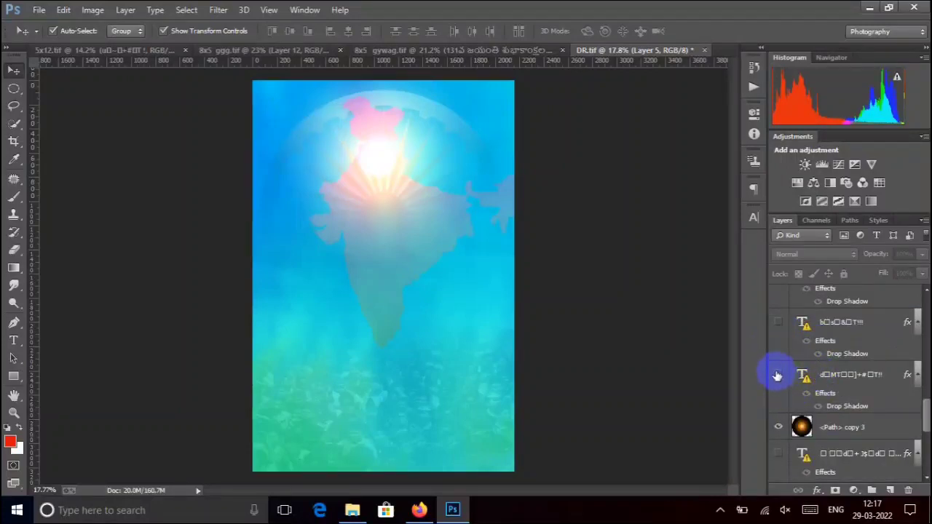
click(778, 324)
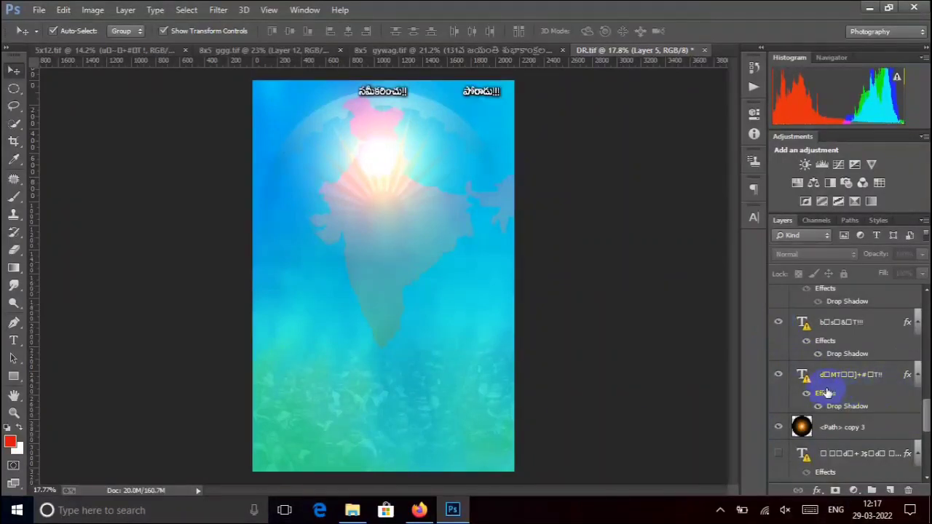
scroll(821, 393, up, 2)
scroll(822, 394, up, 1)
scroll(824, 404, down, 2)
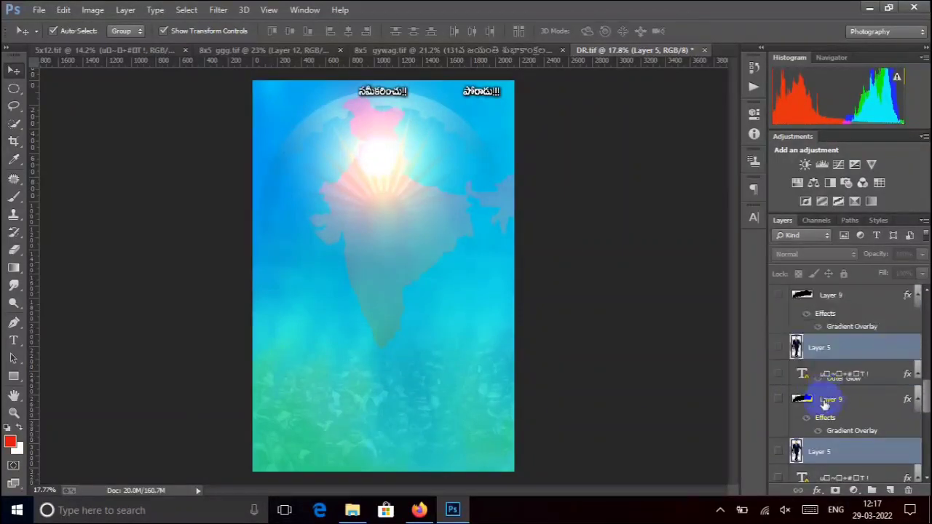
scroll(824, 405, up, 1)
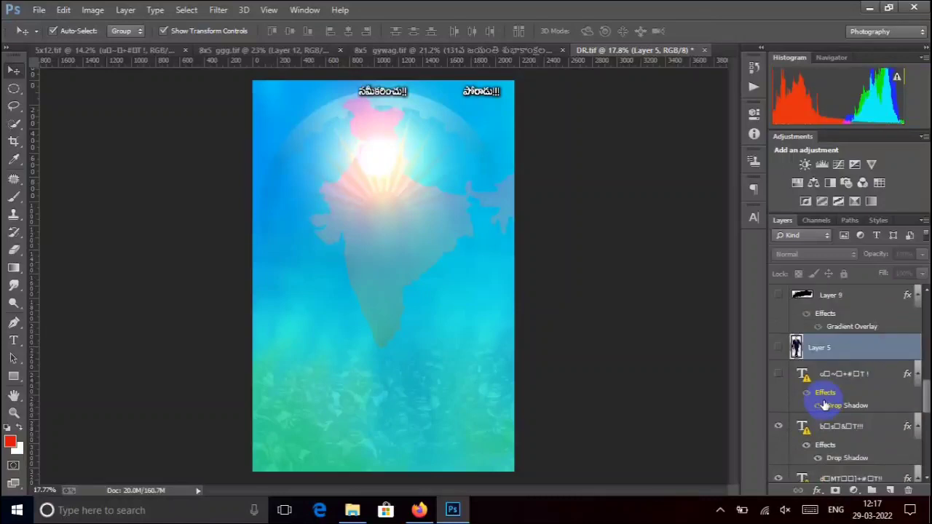
click(777, 374)
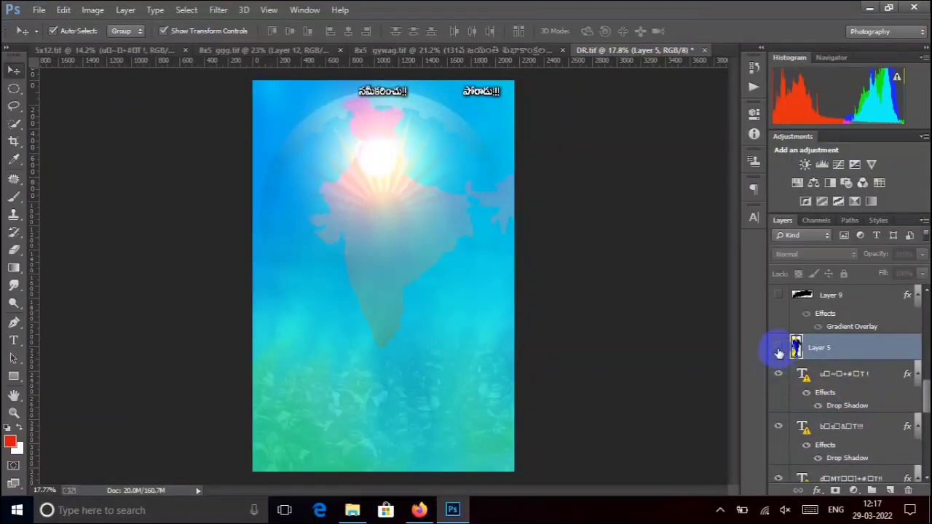
- Show the standing figure on Layer 5, the pink brush stroke on Layer 9 and the భారతరత్న text layer above it
click(779, 348)
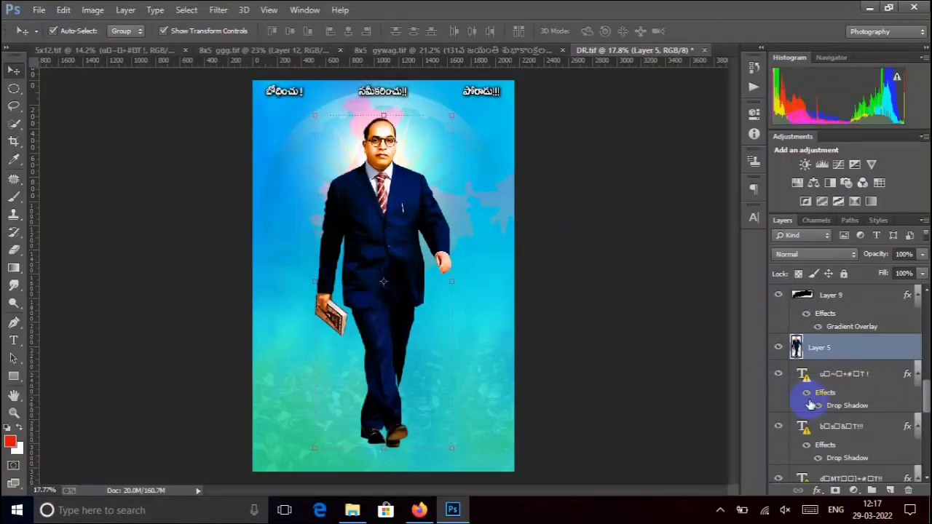
scroll(805, 399, up, 4)
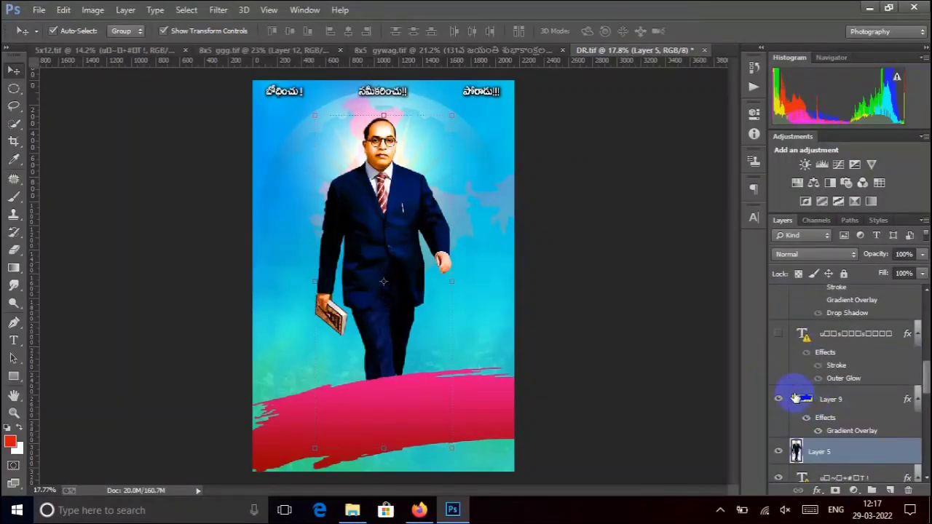
click(779, 335)
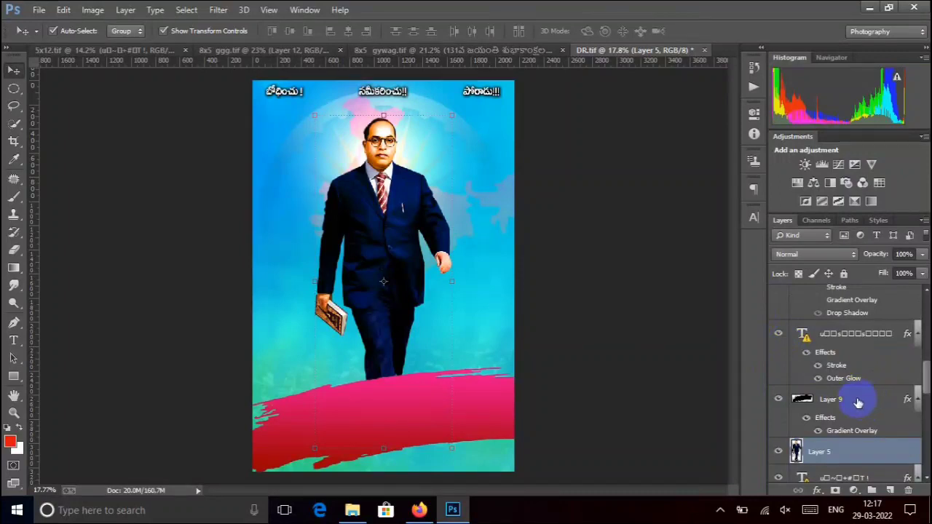
- Show the బాబా సాహెబ్ text, both Ambedkar name text layers, the light flare on Layer 15 copy and the 131 Jayanti greeting
scroll(852, 408, up, 5)
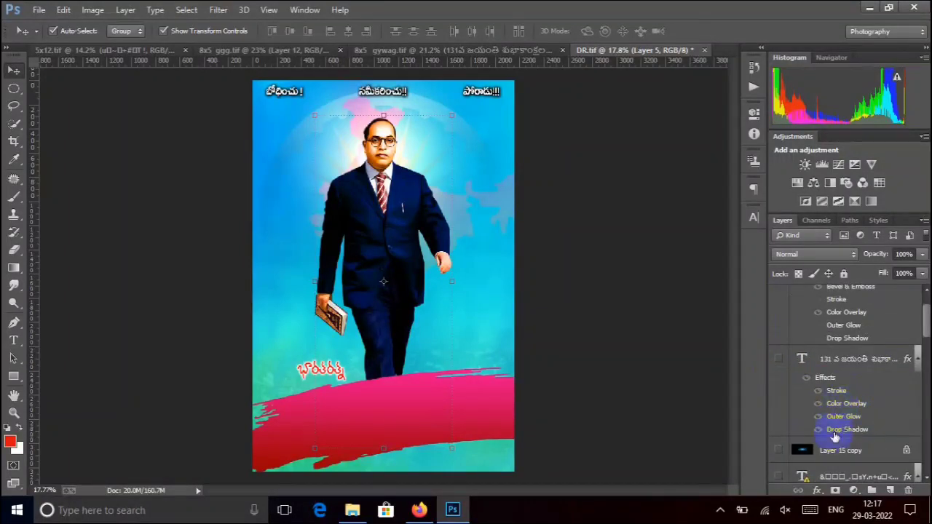
scroll(828, 433, down, 3)
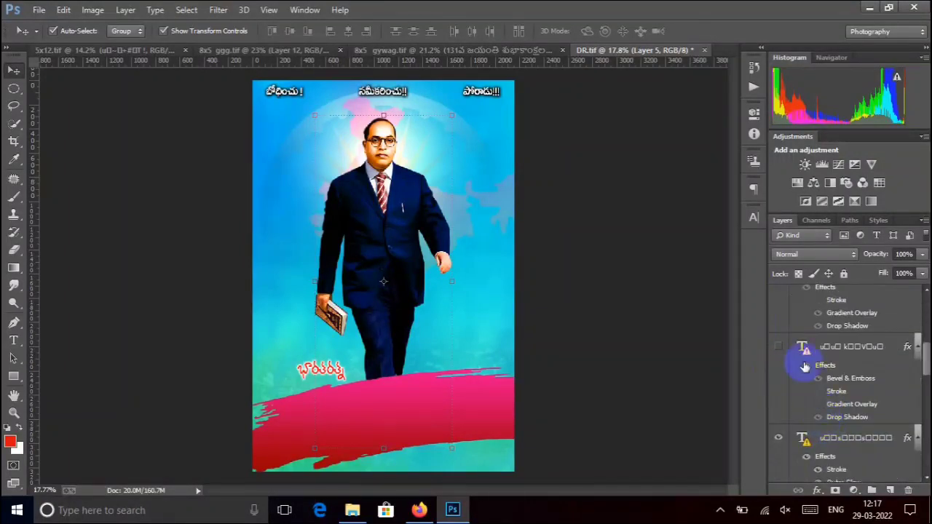
scroll(797, 357, up, 4)
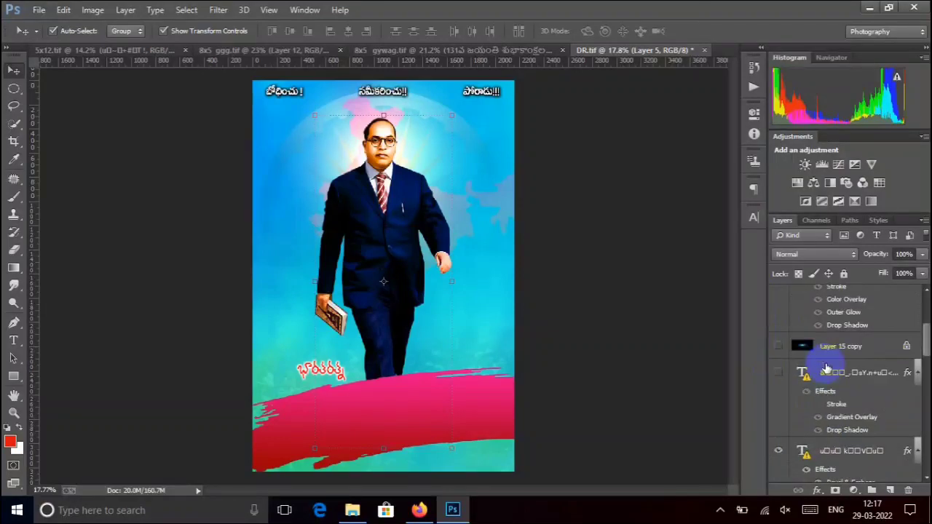
click(781, 375)
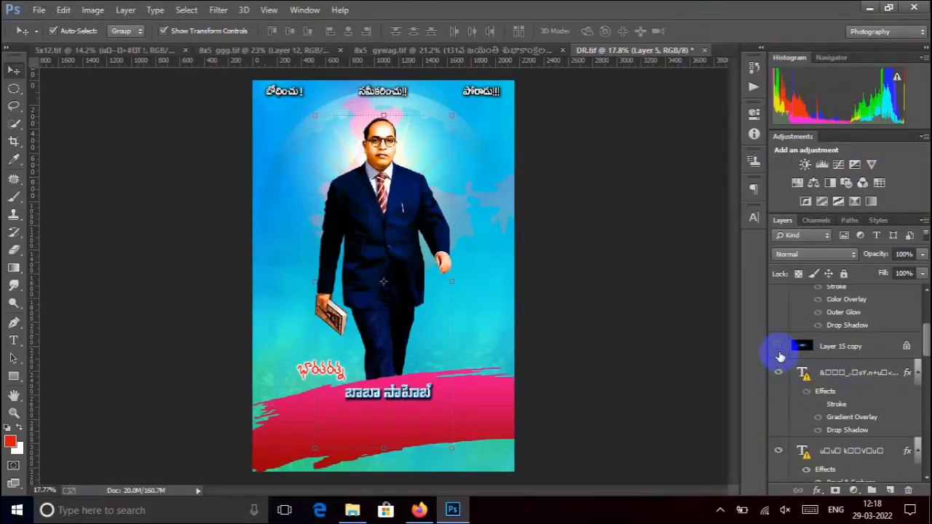
scroll(801, 379, up, 3)
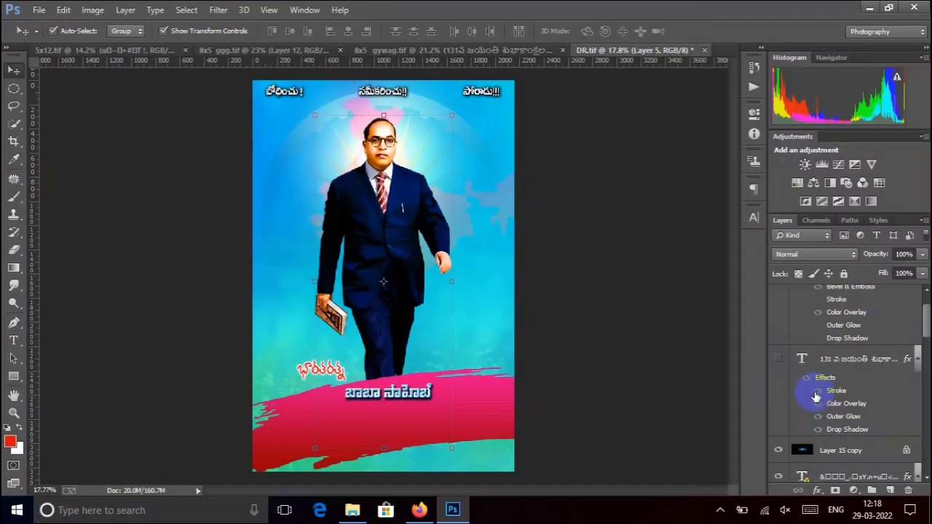
click(779, 359)
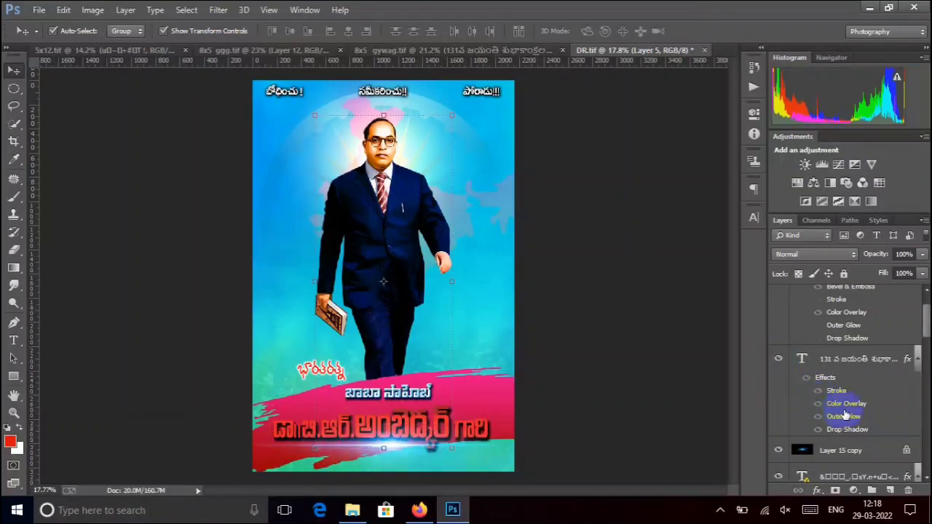
scroll(845, 415, up, 1)
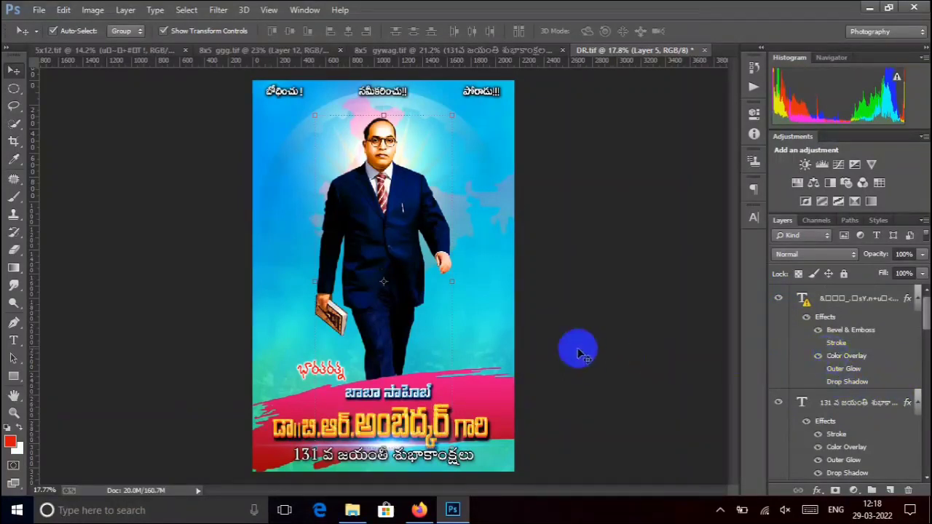
right_click(367, 223)
click(391, 237)
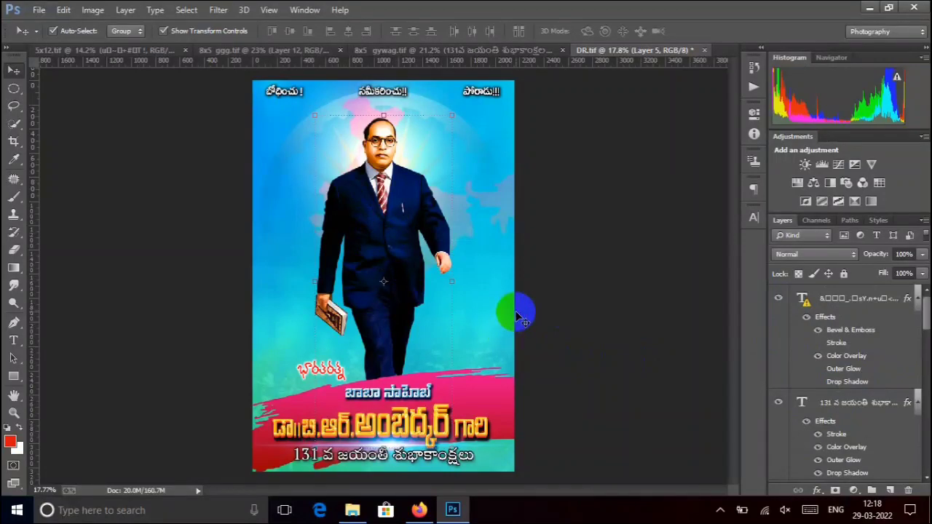
click(721, 515)
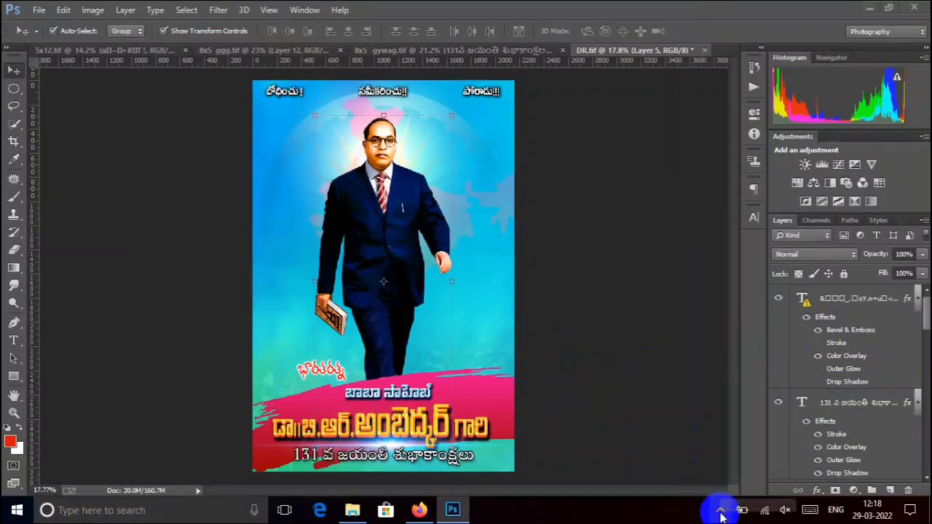